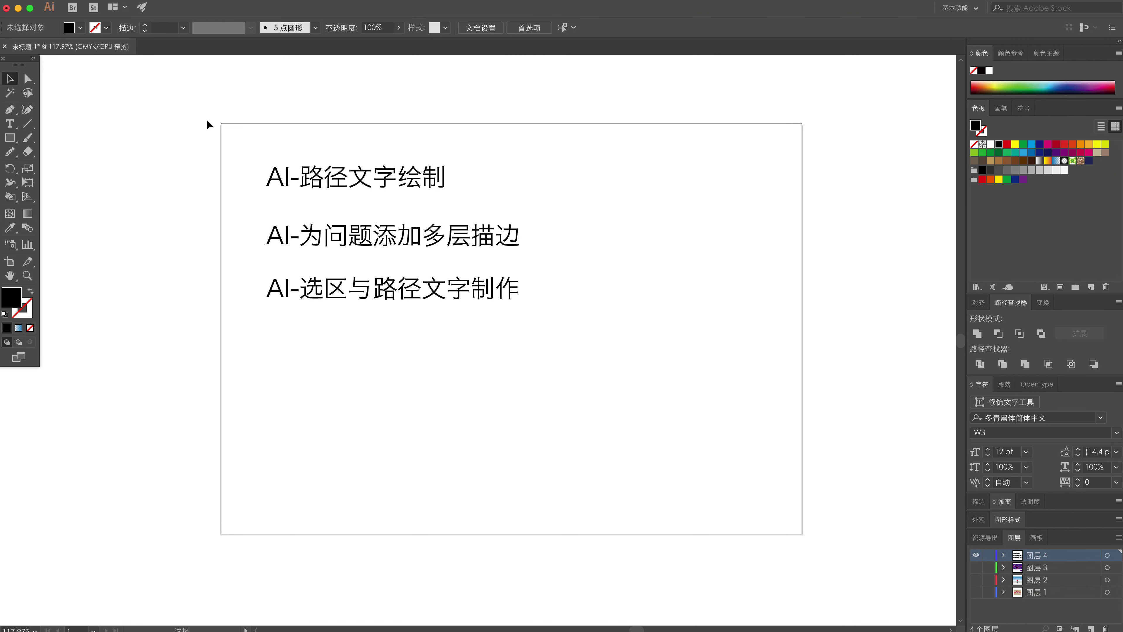
Step: Try selecting the three lesson title lines on the artboard, then clear the selection
drag(207, 120, 632, 402)
click(506, 362)
click(323, 182)
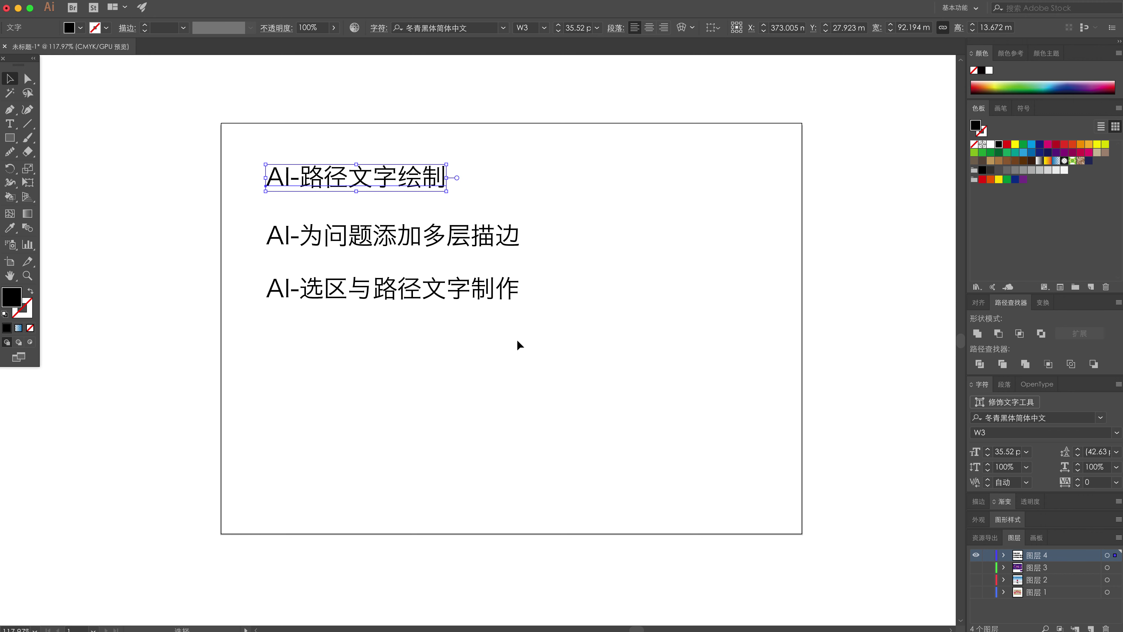
click(426, 281)
click(609, 315)
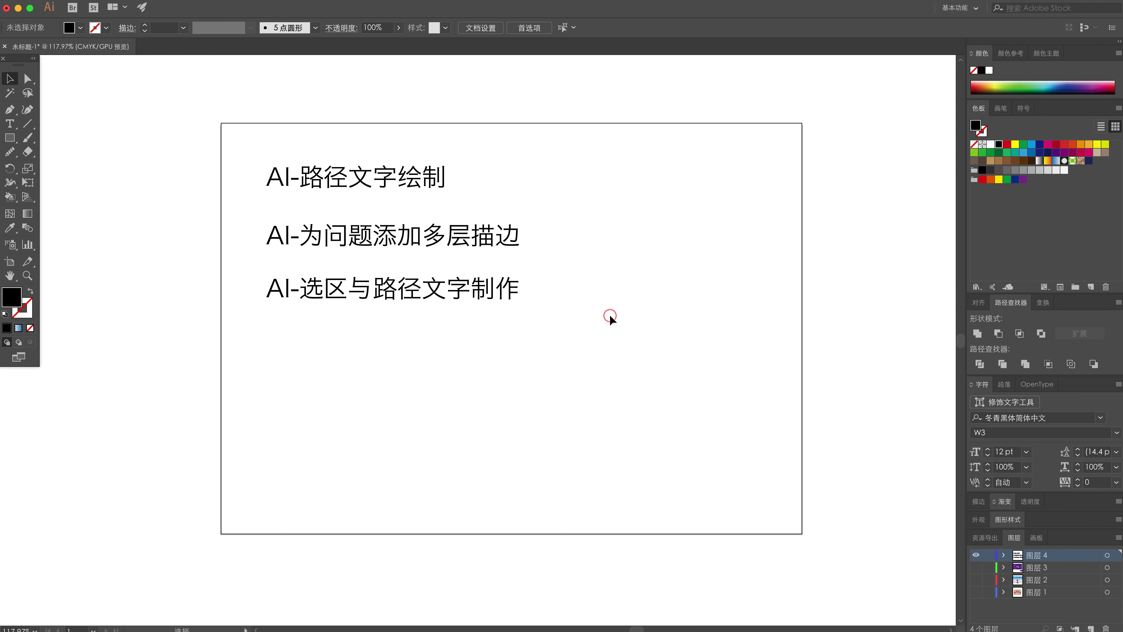
drag(595, 337, 327, 153)
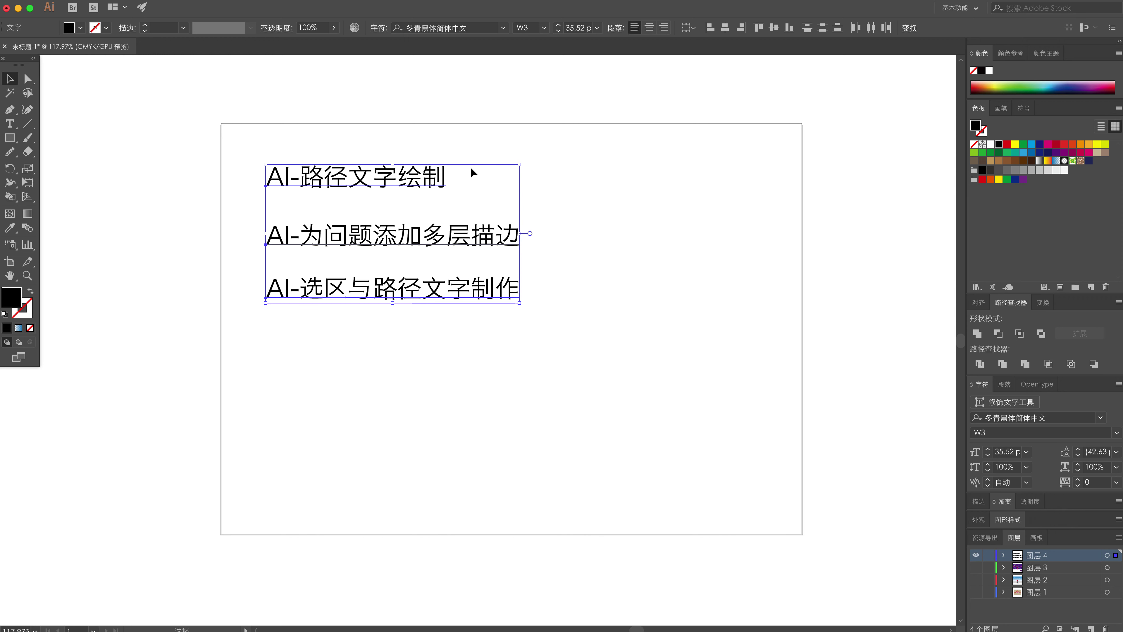
drag(619, 341, 540, 262)
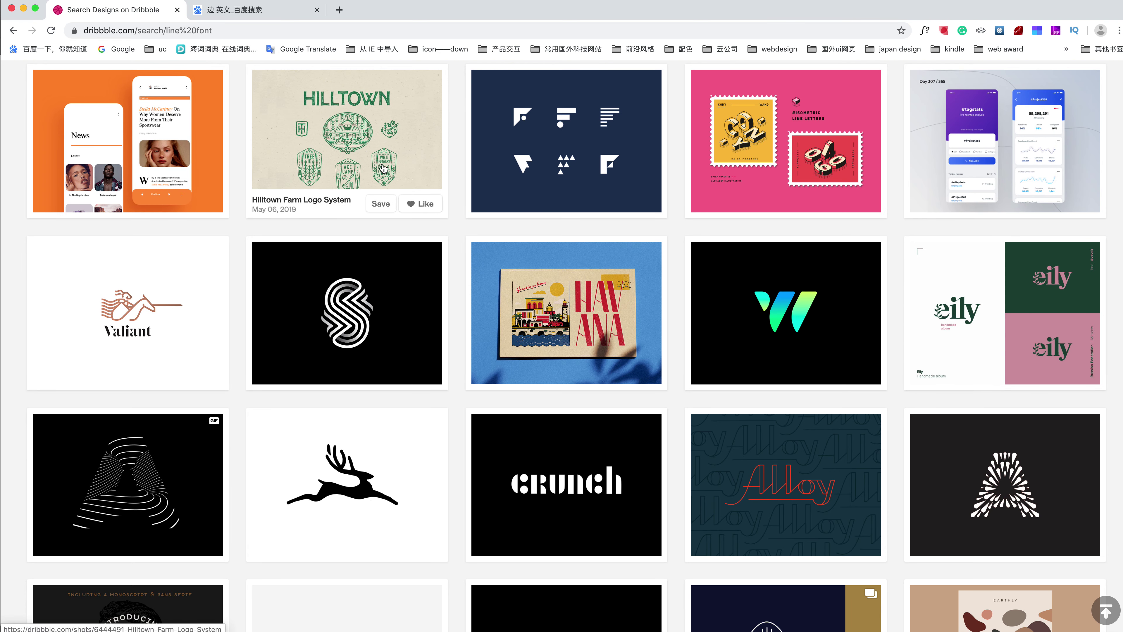
Step: Browse the Dribbble 'line font' results for inspiration, then return to Illustrator
scroll(384, 169, down, 2)
scroll(383, 168, down, 5)
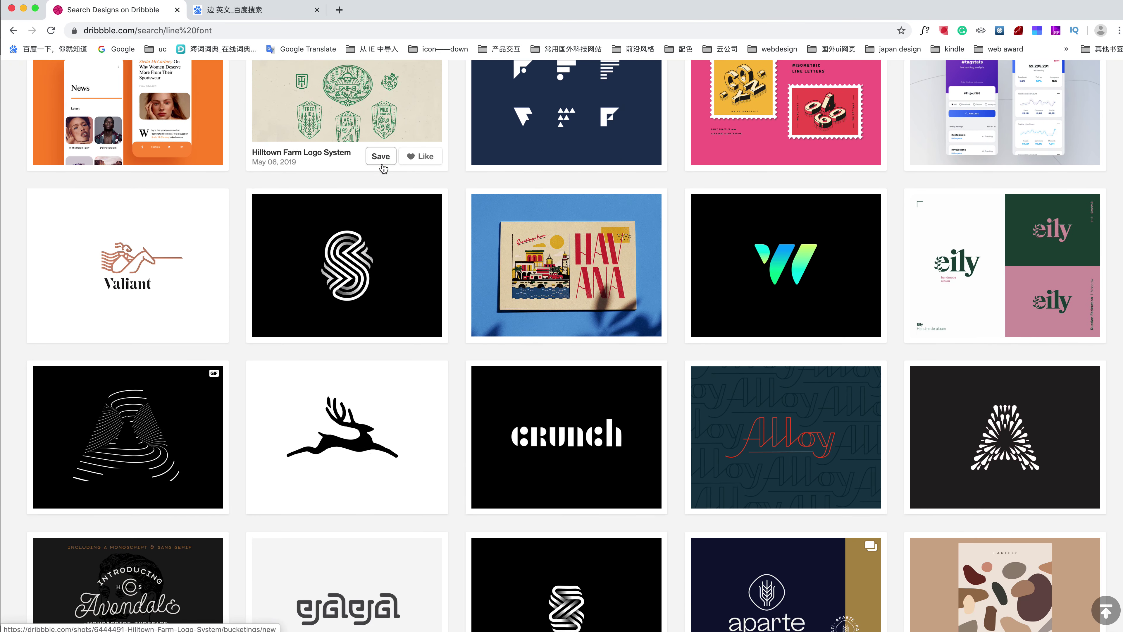
scroll(383, 168, down, 2)
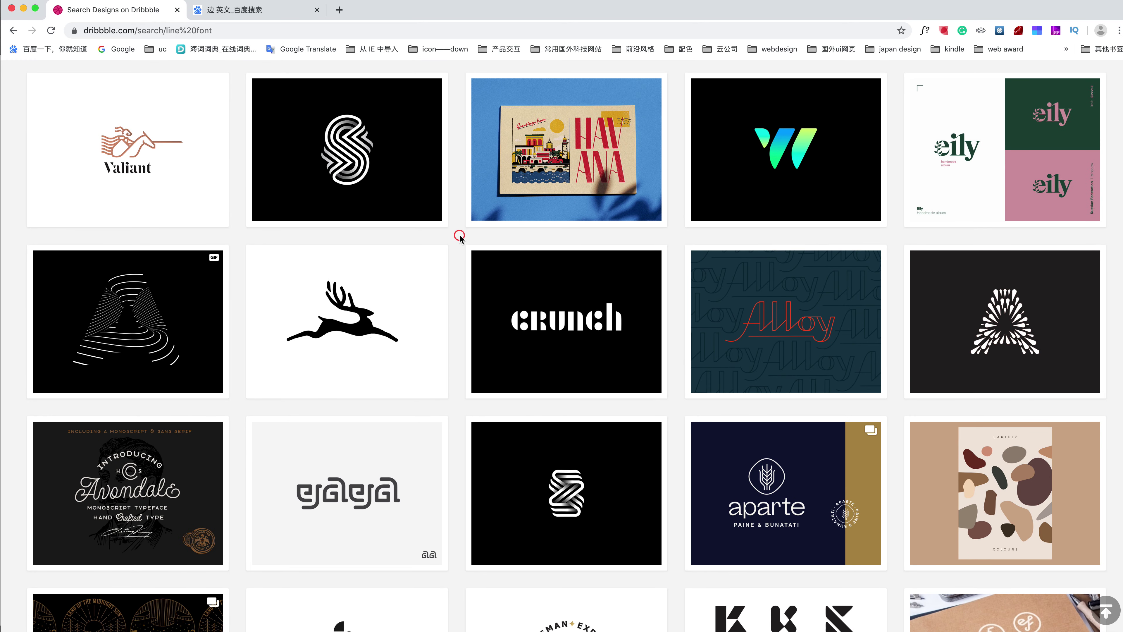
scroll(457, 265, down, 1)
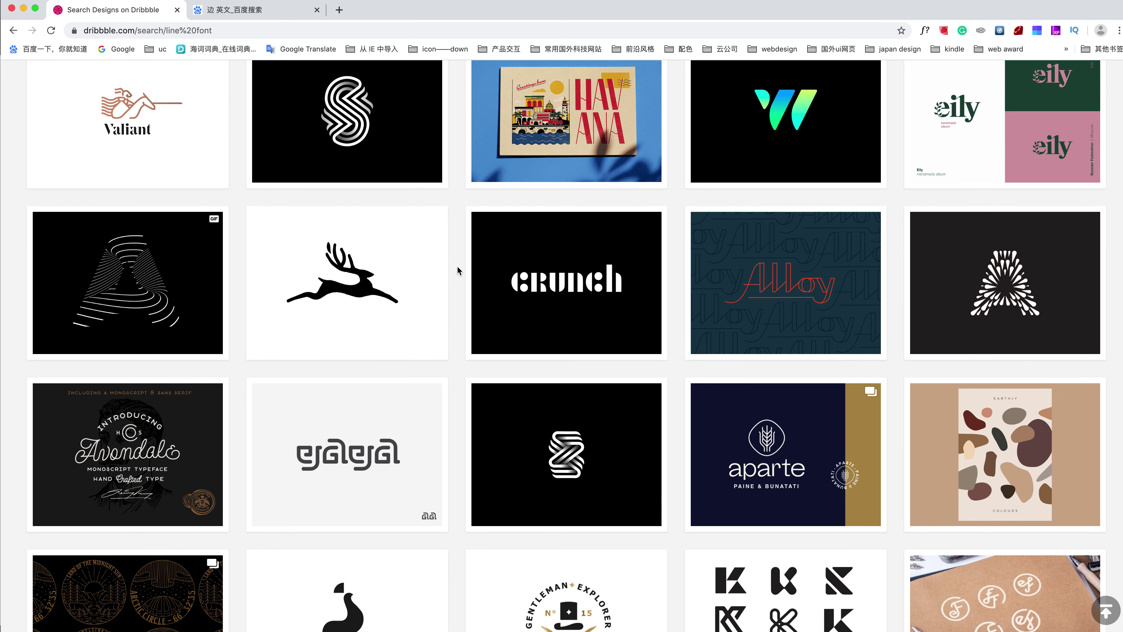
scroll(595, 319, down, 1)
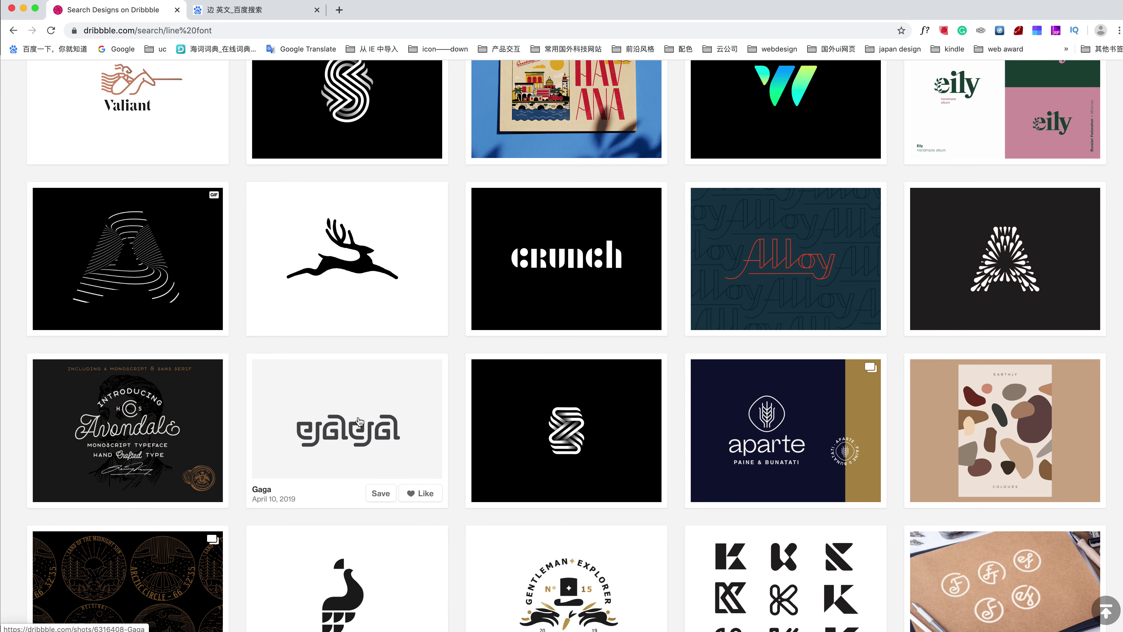
mouse_move(127, 452)
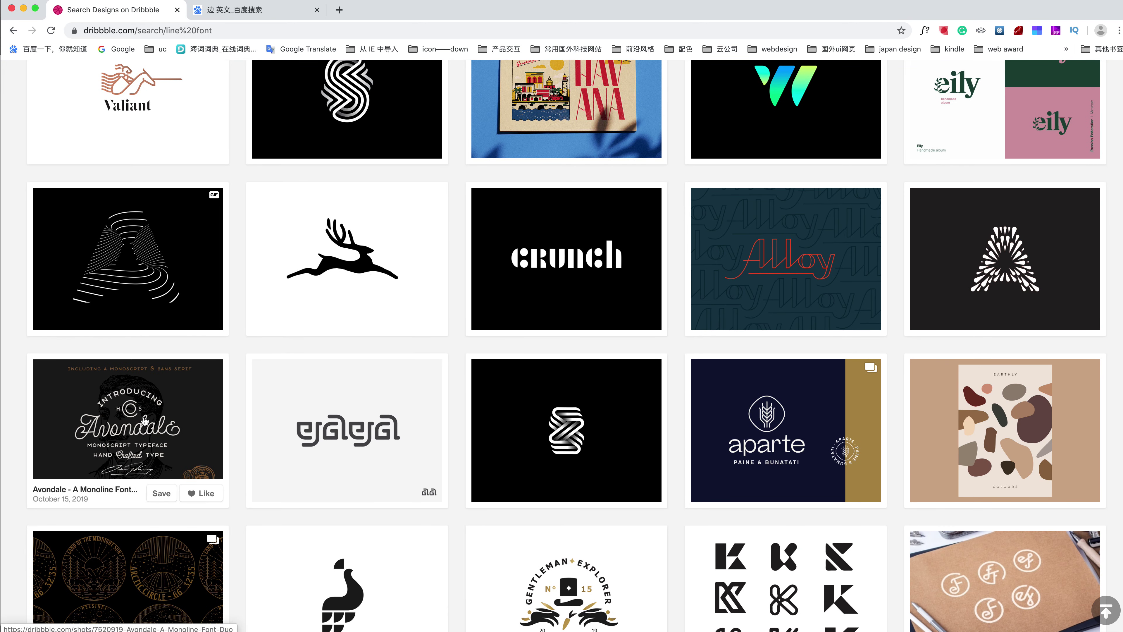
scroll(144, 420, down, 3)
scroll(144, 420, down, 2)
scroll(145, 420, down, 1)
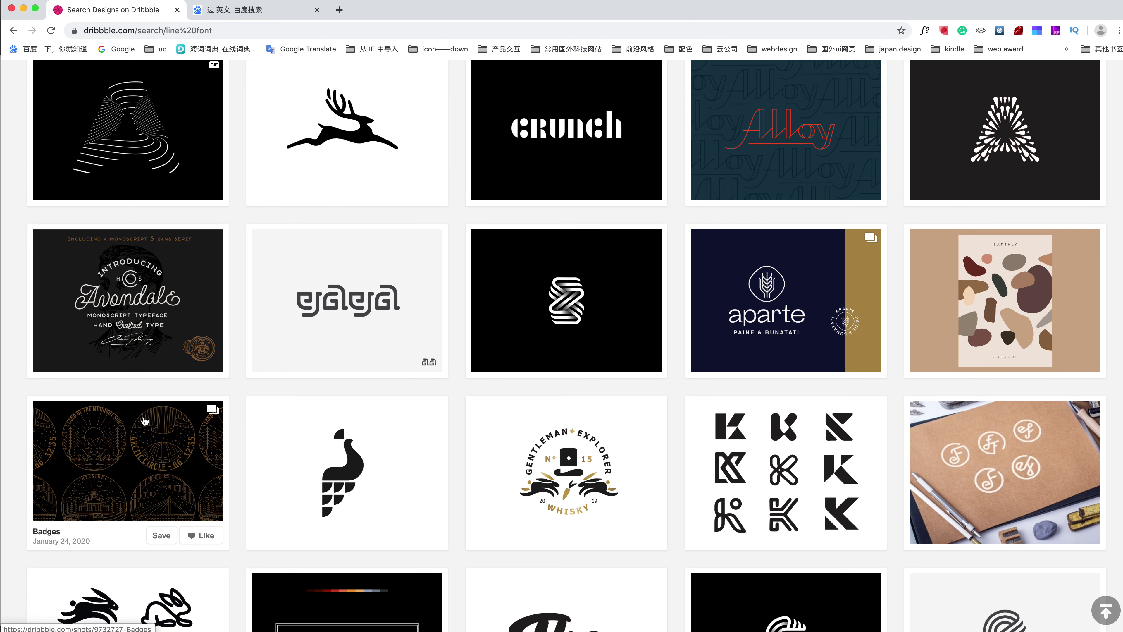
scroll(145, 420, down, 1)
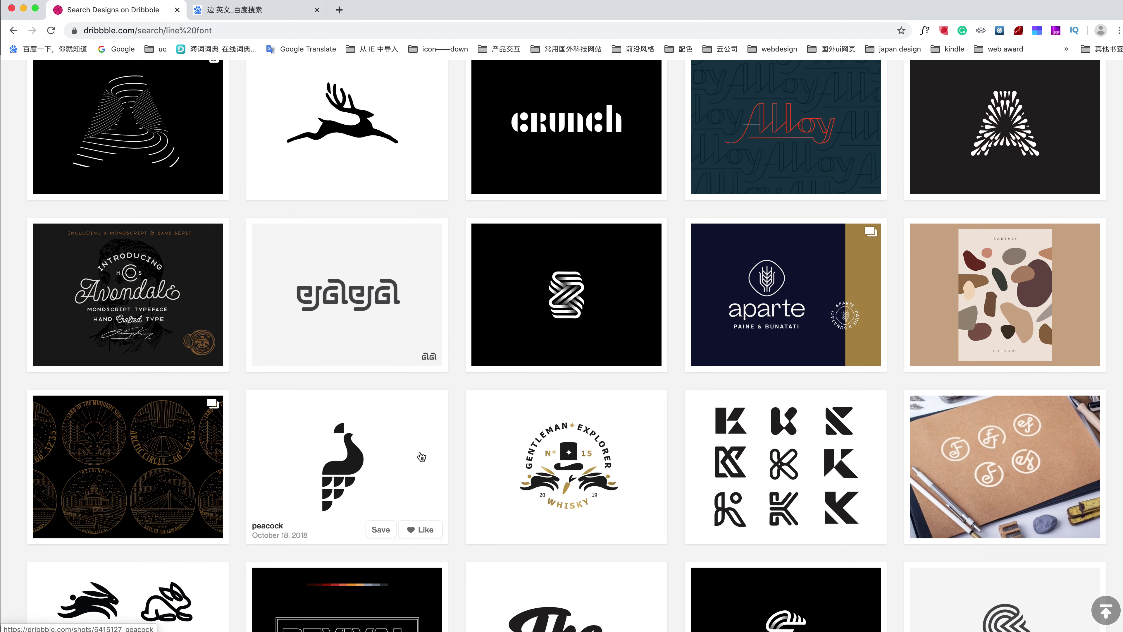
scroll(566, 464, down, 7)
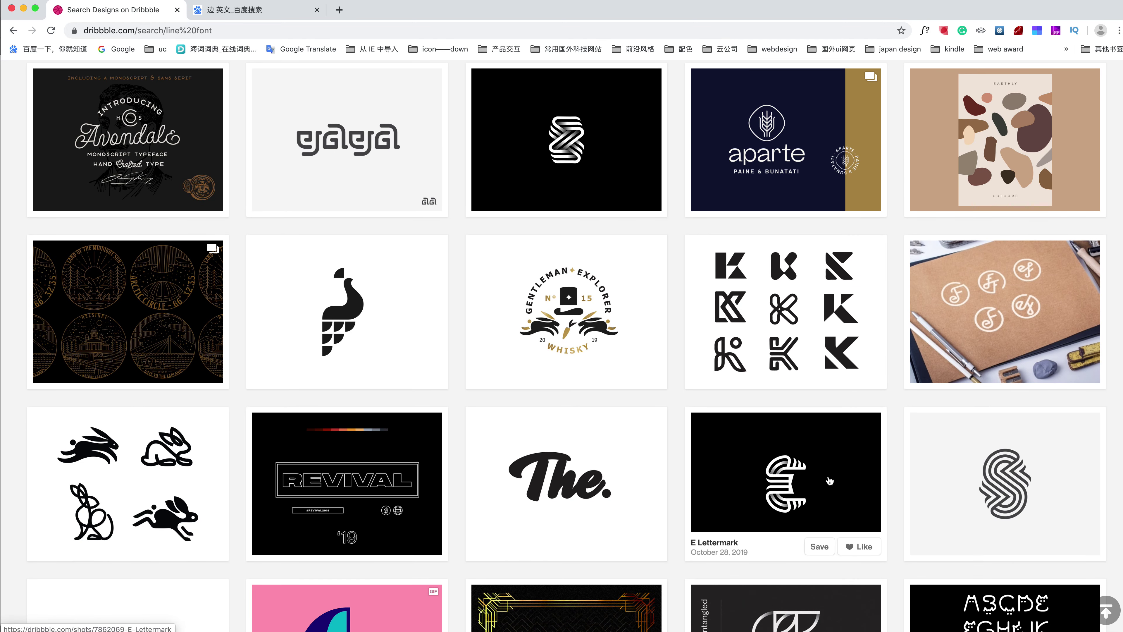
scroll(818, 479, down, 4)
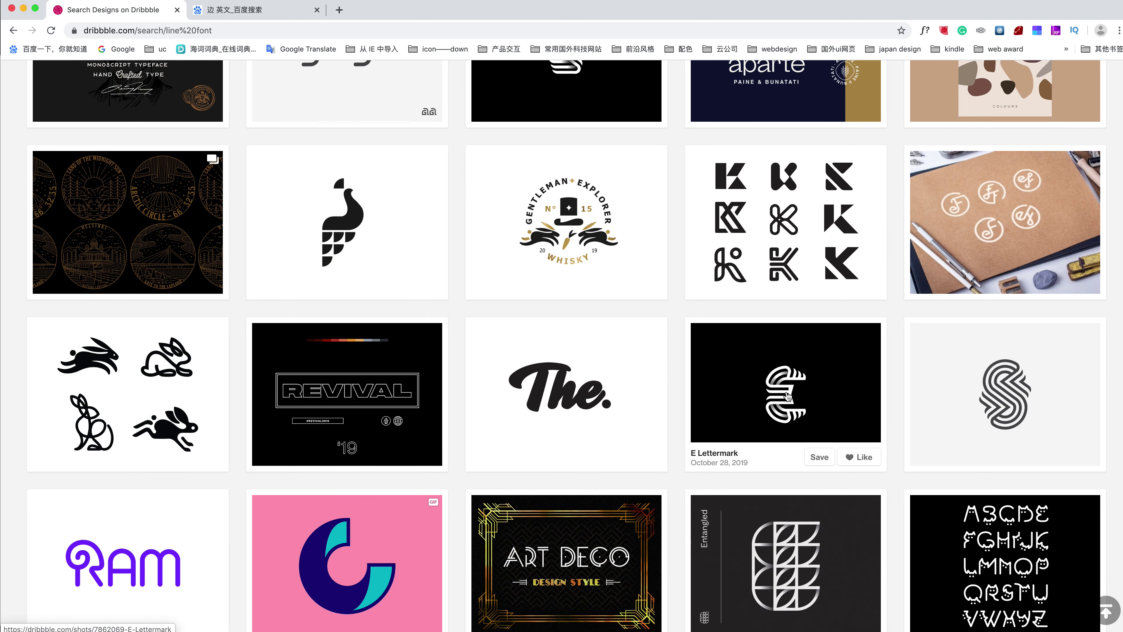
scroll(786, 395, down, 2)
scroll(787, 395, down, 7)
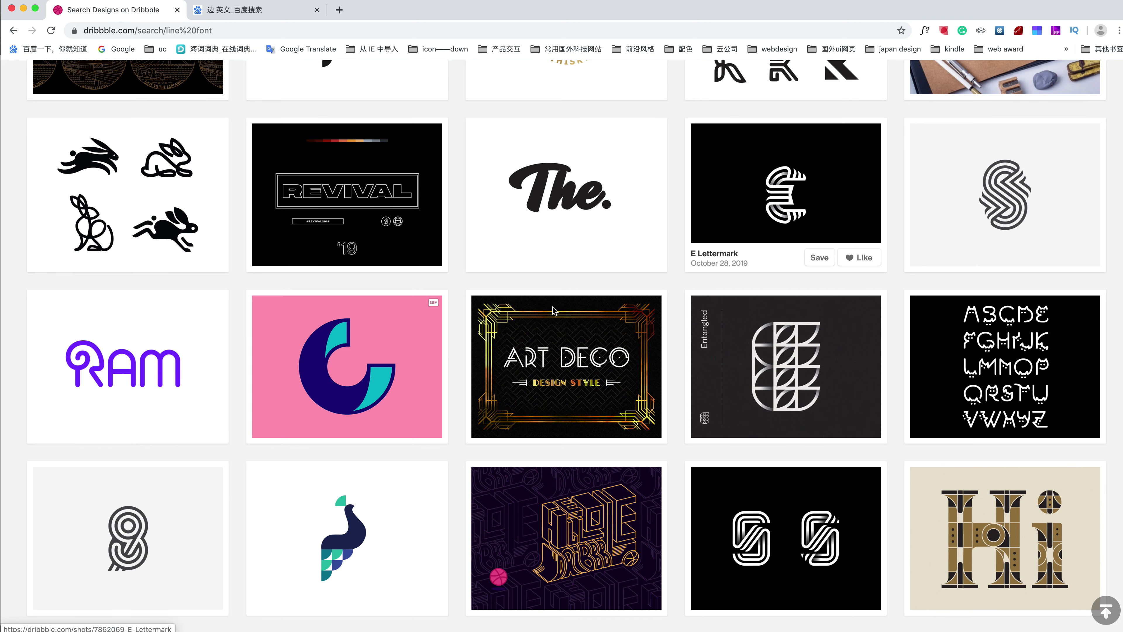
scroll(333, 350, down, 2)
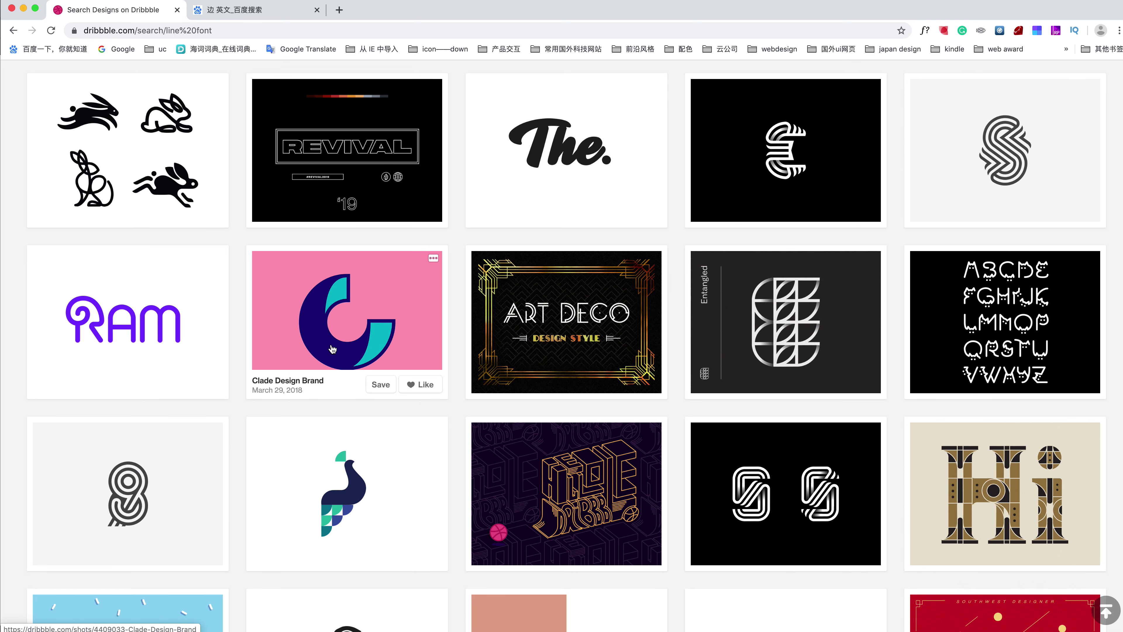
scroll(333, 350, down, 2)
scroll(331, 344, down, 1)
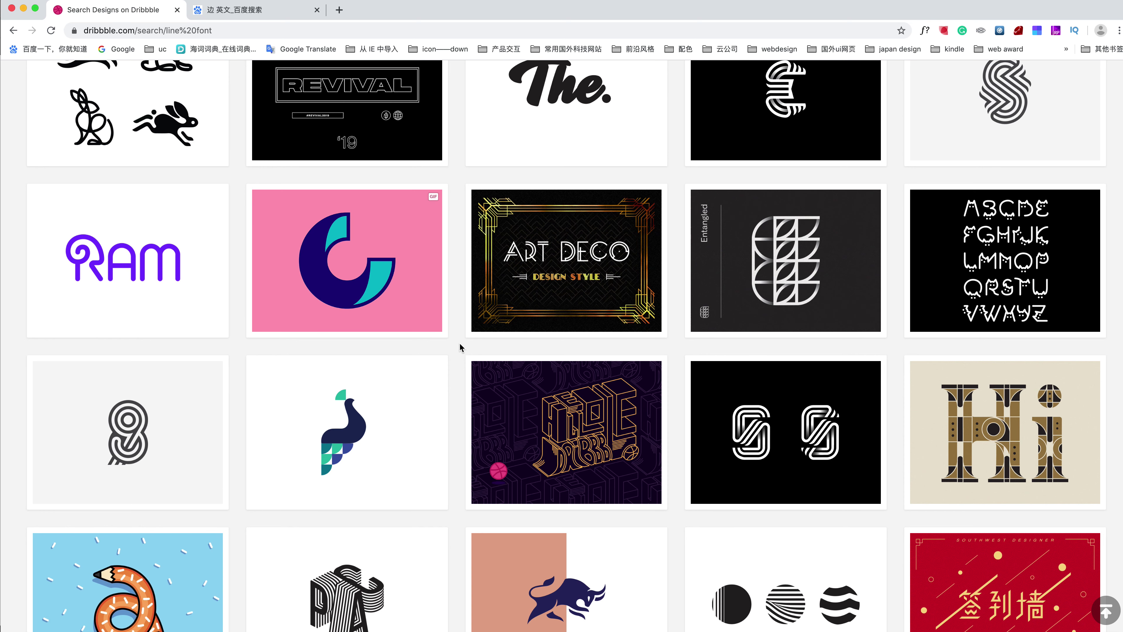
scroll(460, 346, down, 1)
scroll(460, 346, down, 3)
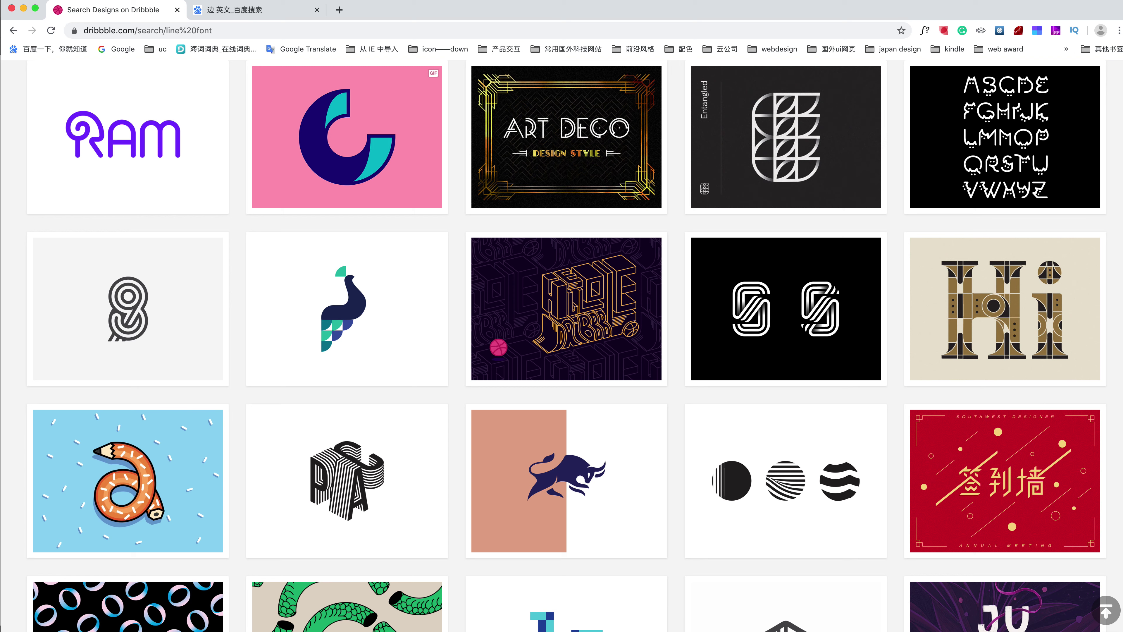
key(super+Tab)
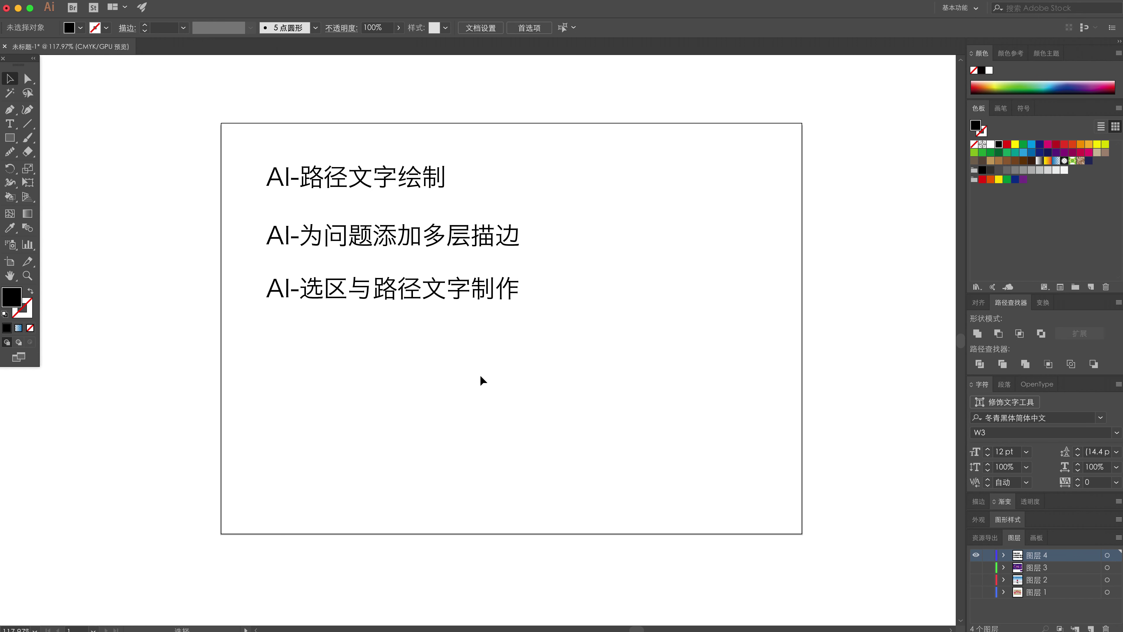
Step: Move the two lower text lines right off the artboard and recentre the view
drag(223, 187, 534, 337)
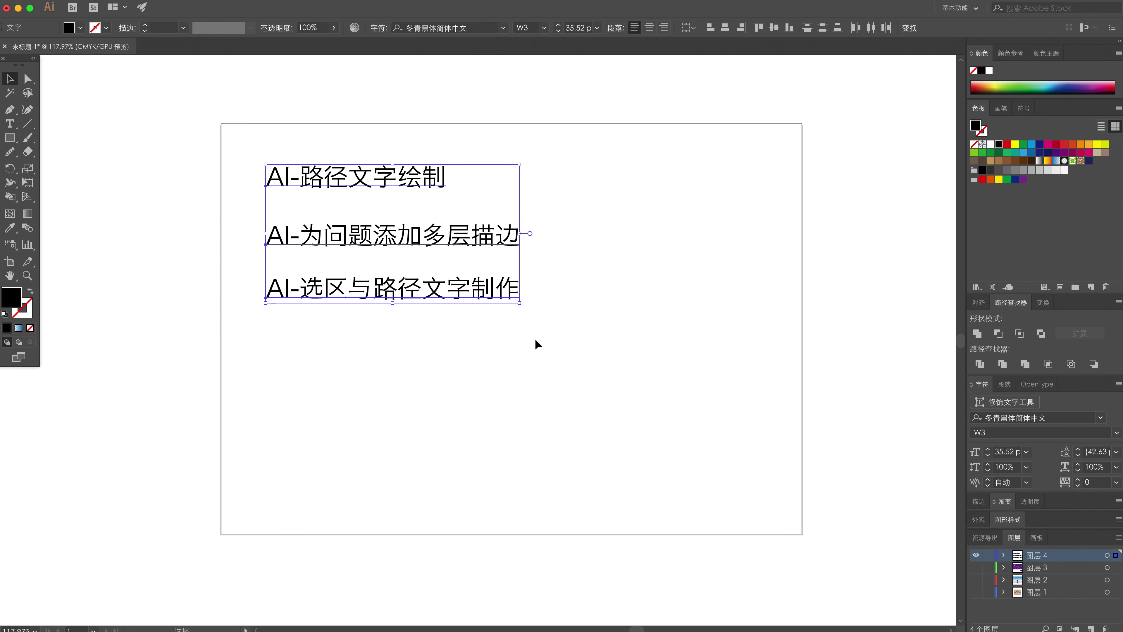
mouse_move(604, 334)
mouse_down()
mouse_move(310, 235)
mouse_move(886, 226)
mouse_up()
click(489, 248)
scroll(459, 261, left, 3)
scroll(308, 261, right, 4)
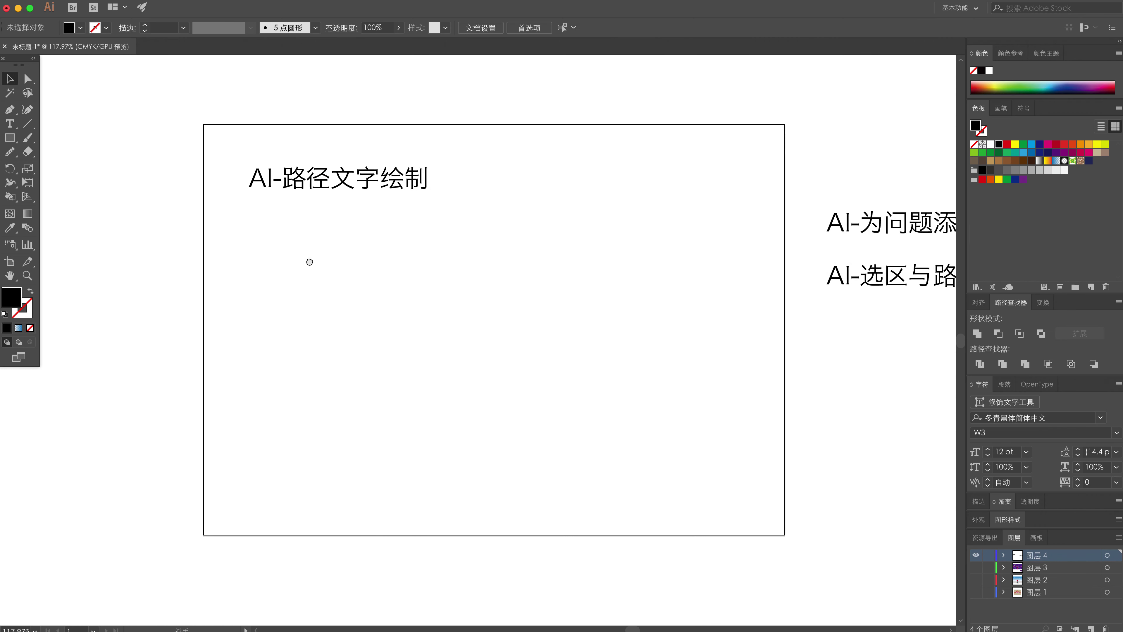
scroll(486, 309, right, 4)
drag(748, 221, 912, 221)
click(329, 276)
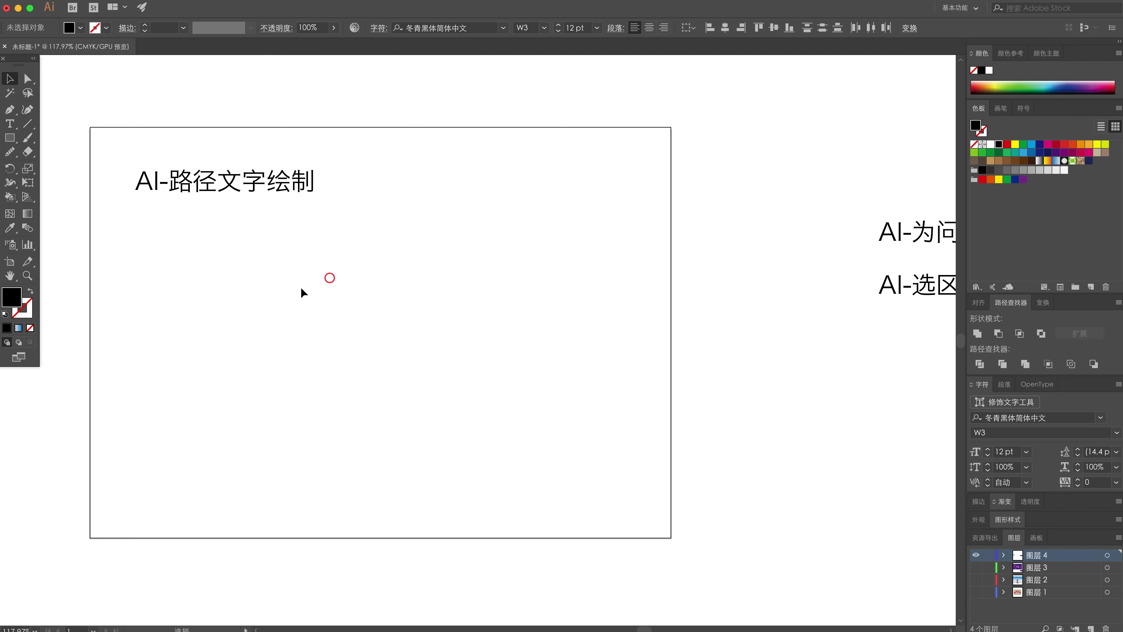
drag(301, 291, 523, 293)
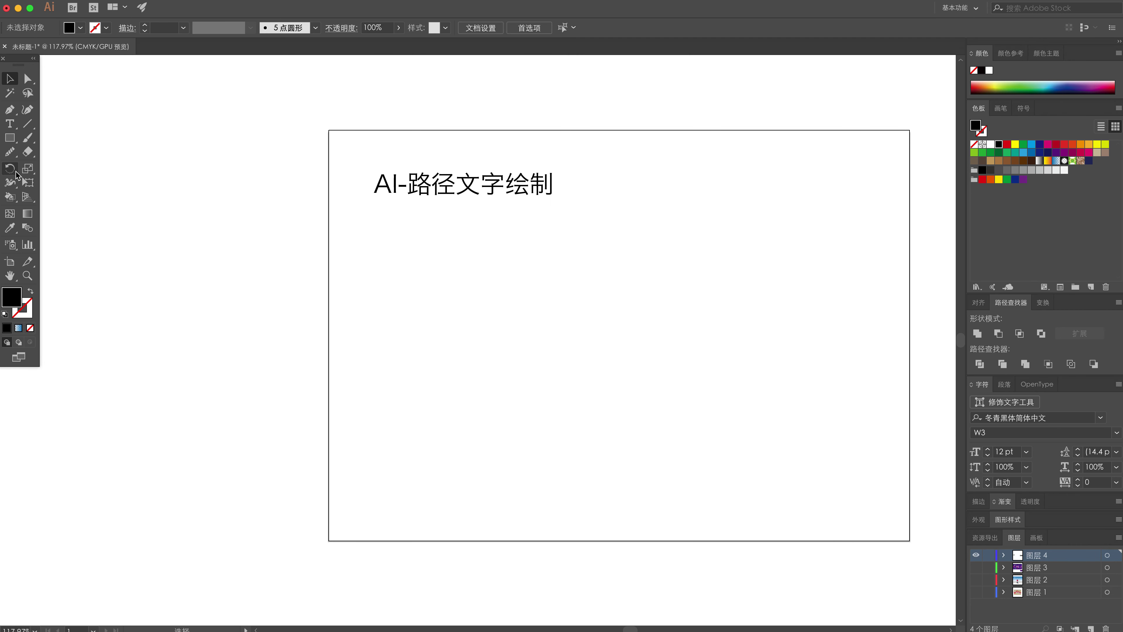
Step: Try the vertical and horizontal type tools from the Type tool flyout
click(10, 123)
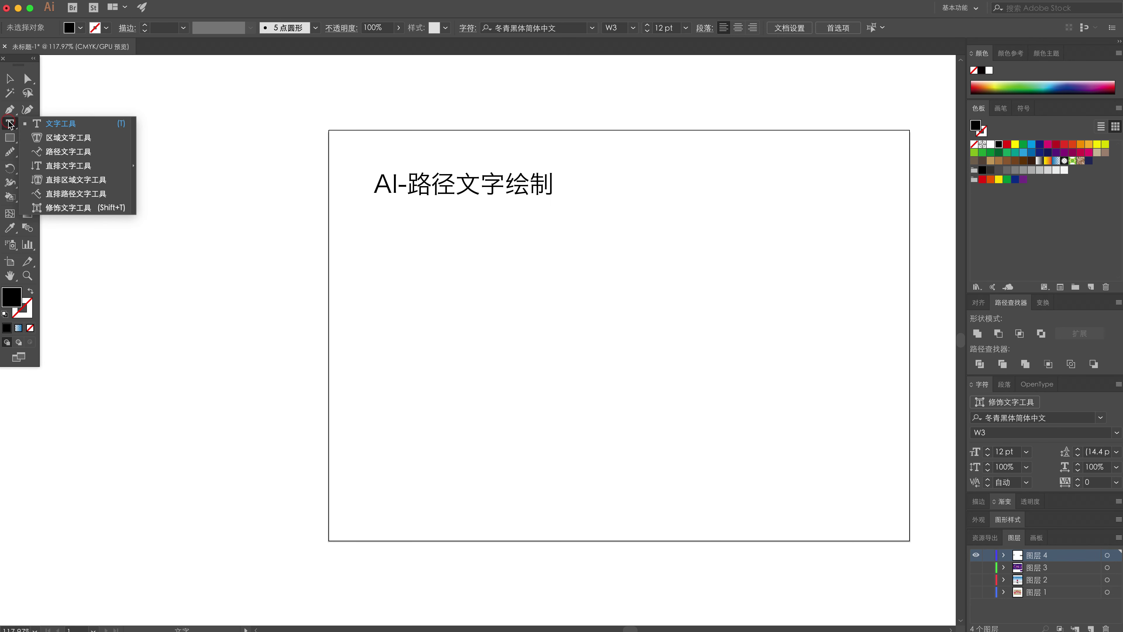
click(82, 167)
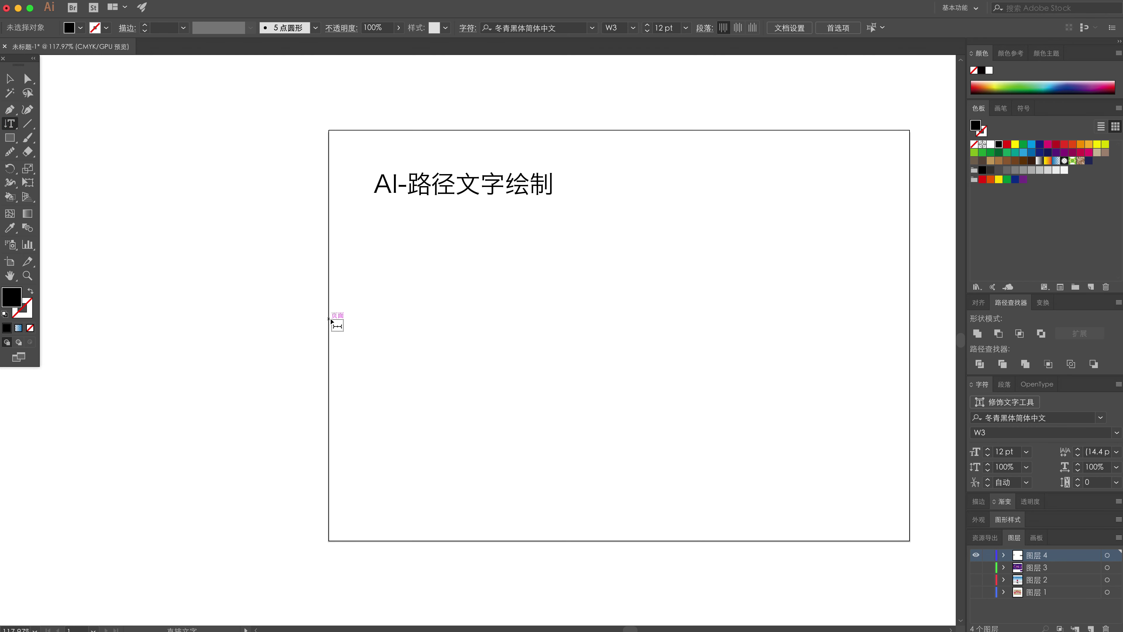
key(t)
click(11, 138)
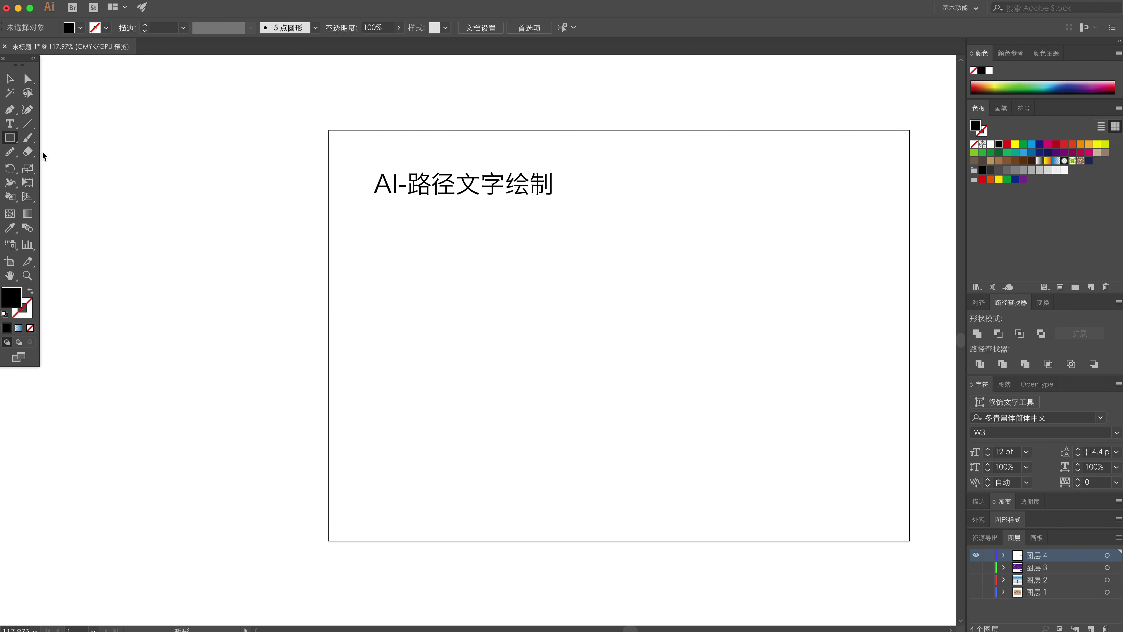
Step: Draw an unfilled, outlined circle below the AI-路径文字绘制 title
click(10, 141)
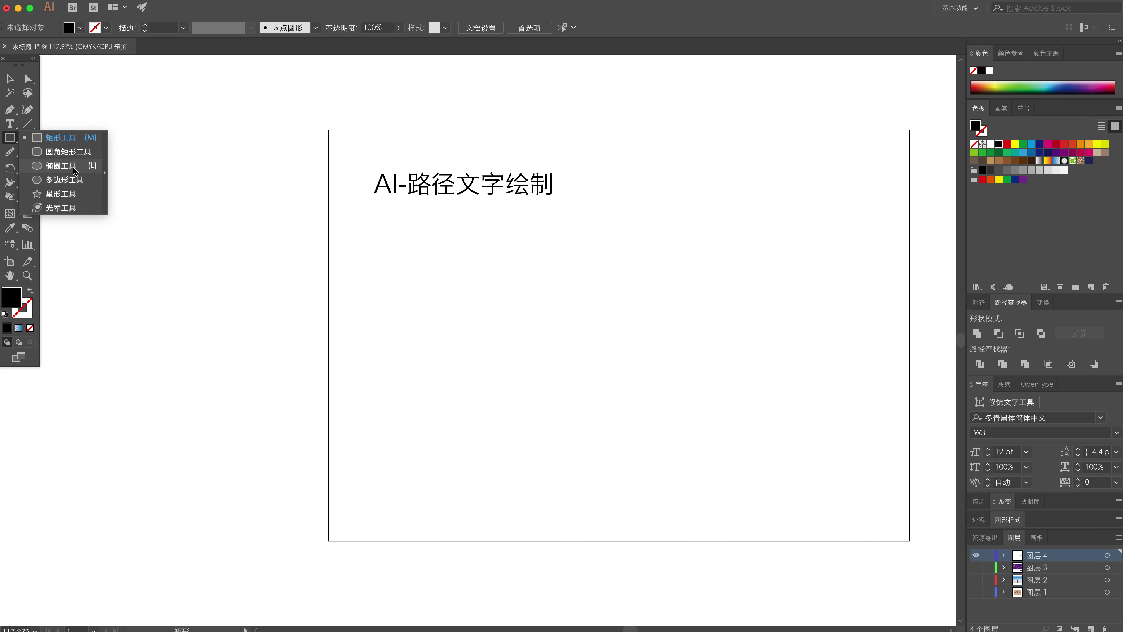
key(l)
drag(424, 249, 545, 369)
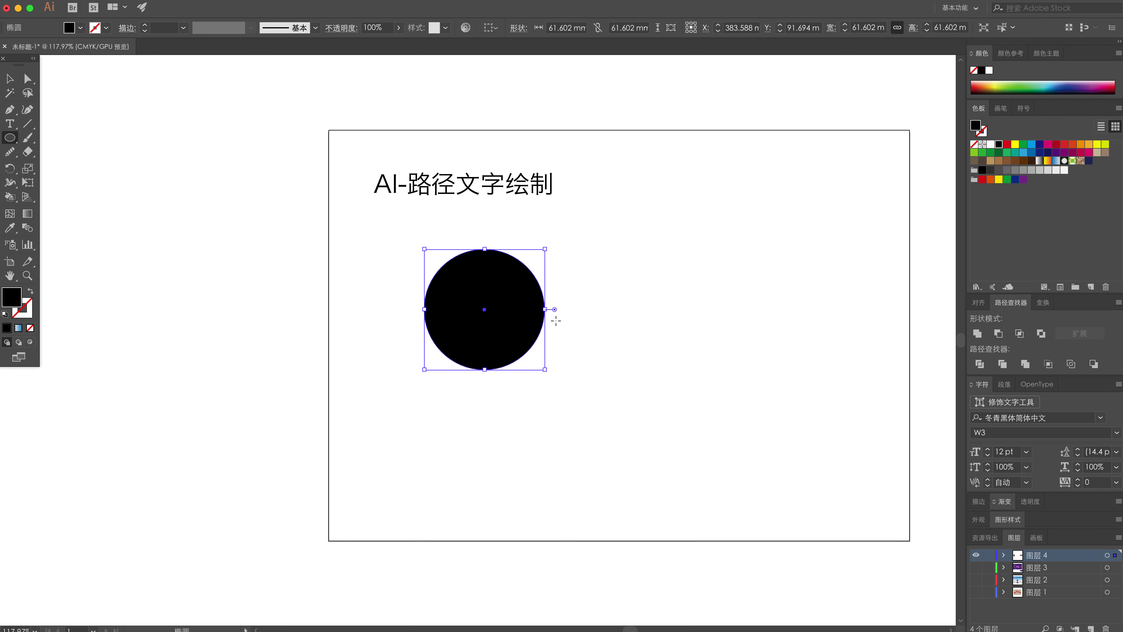
key(v)
click(572, 335)
click(494, 334)
key(shift+x)
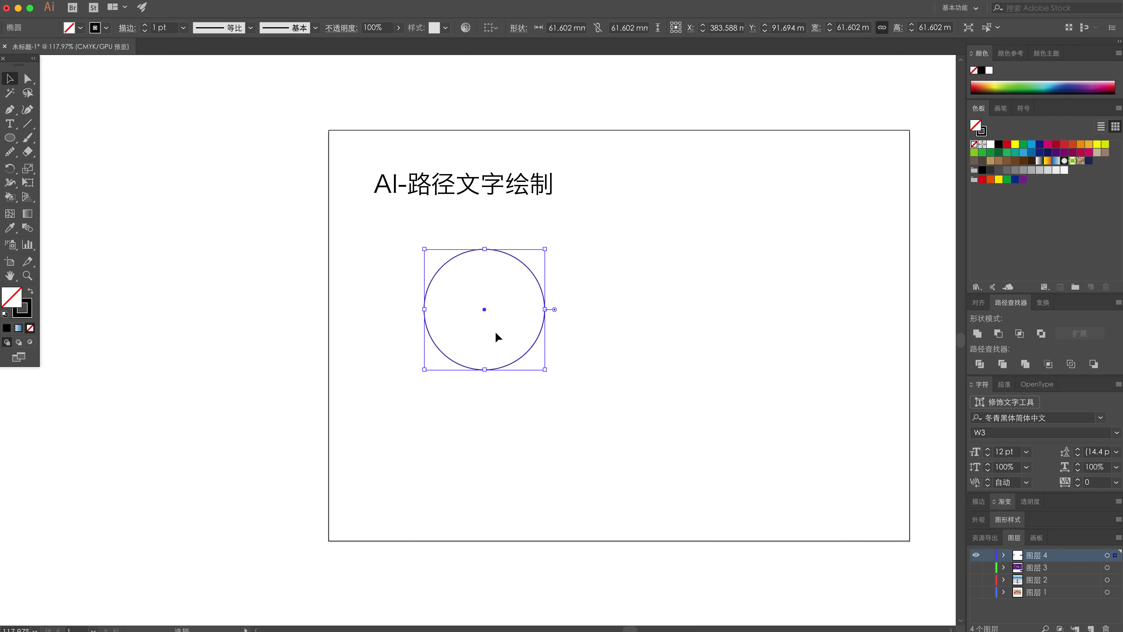
click(649, 346)
drag(598, 361, 444, 315)
click(617, 348)
click(460, 316)
Step: Run placeholder Chinese text around the circle as path type and nudge it into place
click(55, 144)
drag(9, 123, 75, 146)
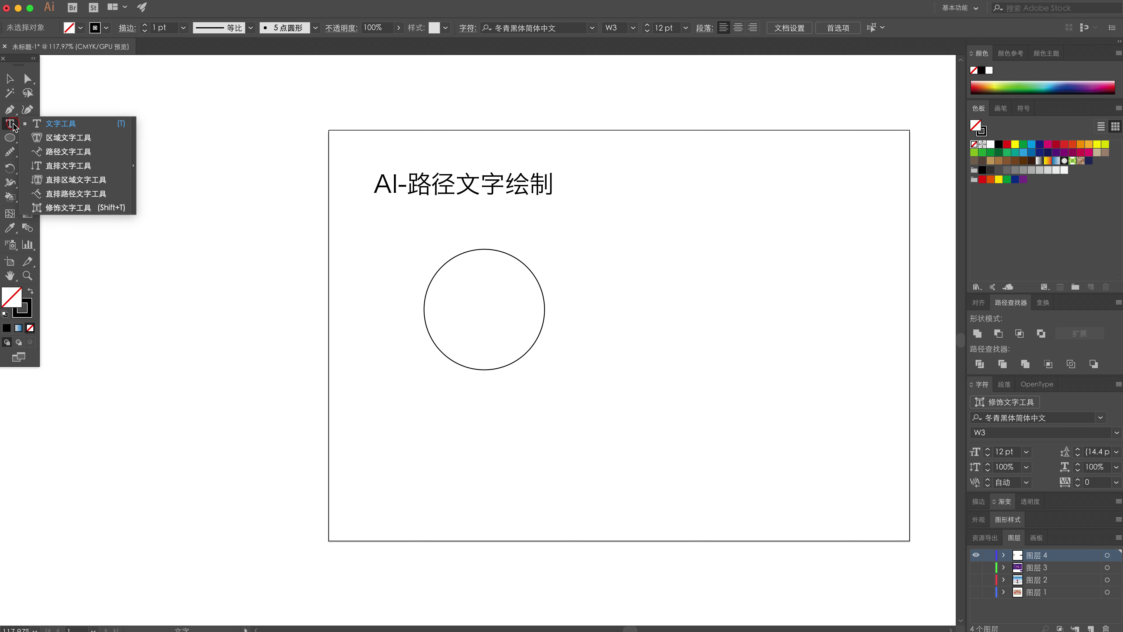
click(76, 156)
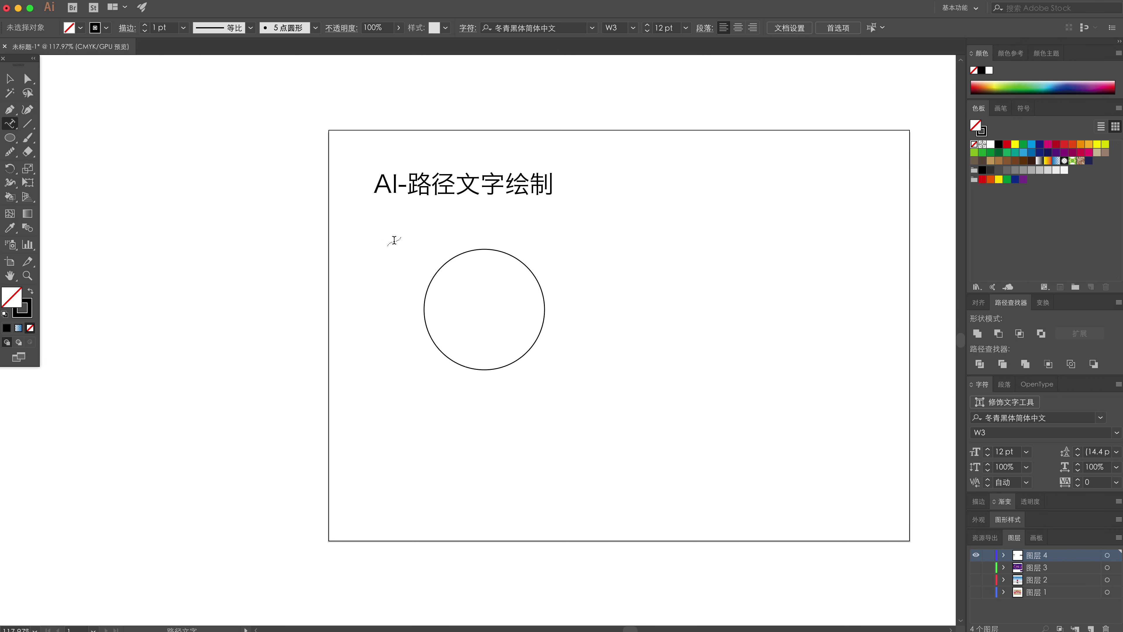
click(452, 255)
key(Escape)
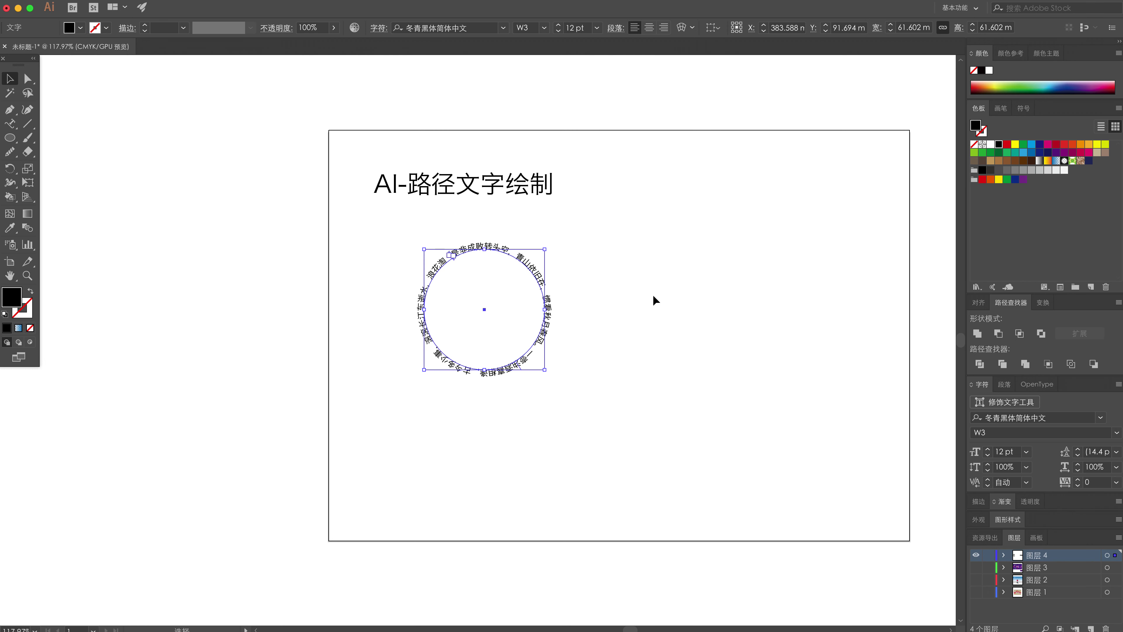
click(649, 293)
mouse_move(542, 267)
mouse_down()
mouse_move(515, 269)
mouse_move(529, 269)
mouse_up()
click(605, 288)
click(610, 291)
Step: Draw an outlined curve from the artboard's bottom-left up to the circle's lower edge
key(p)
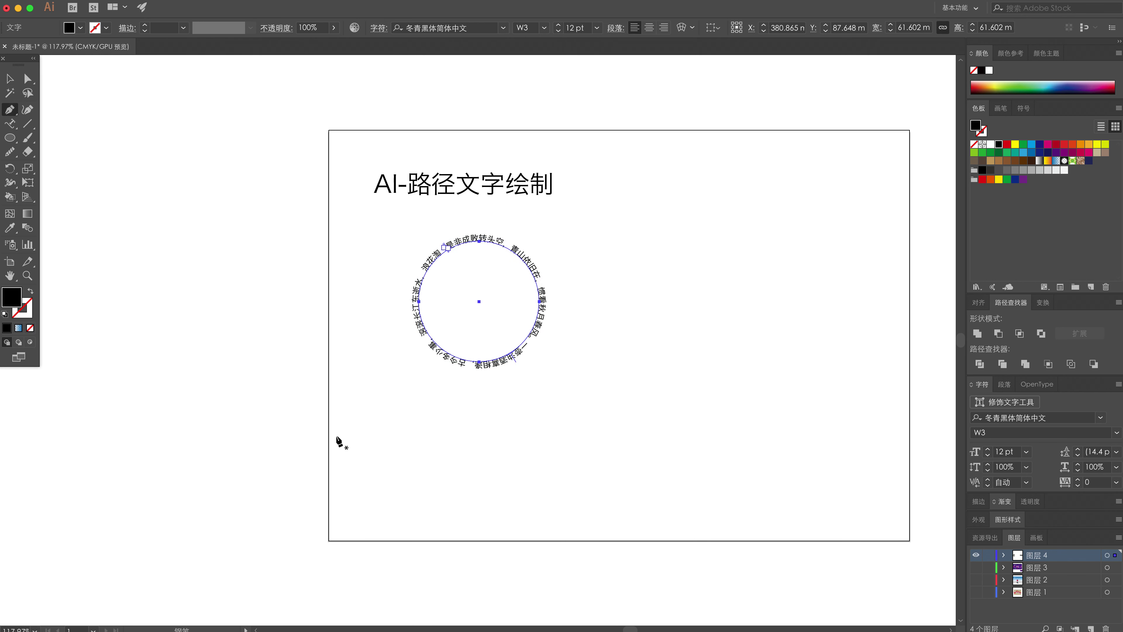
click(336, 435)
drag(378, 412, 396, 373)
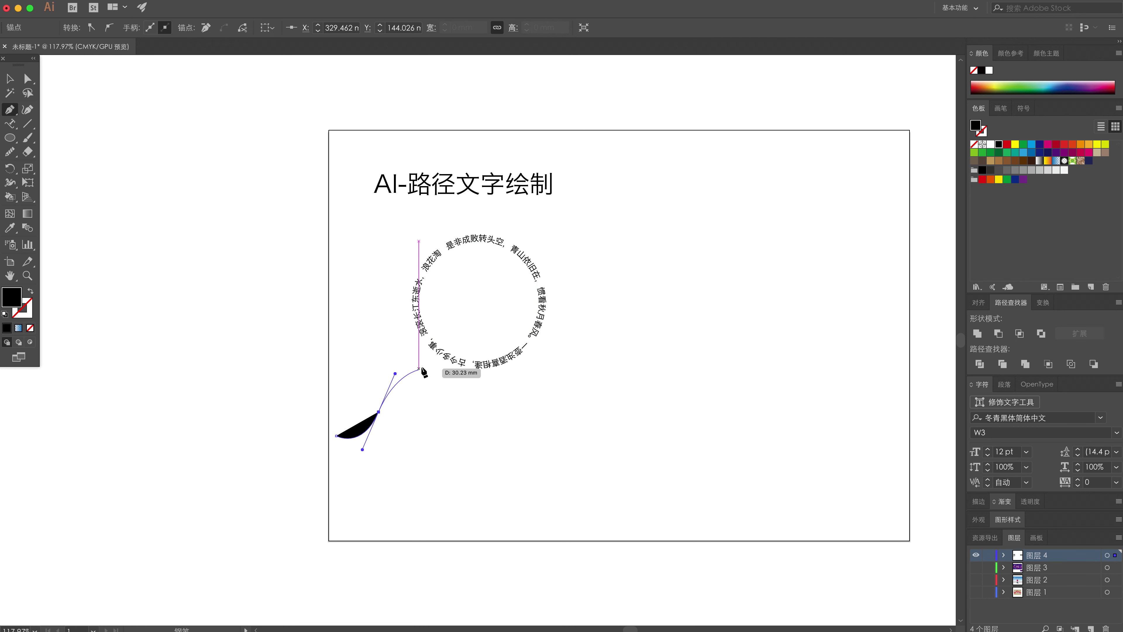
click(439, 349)
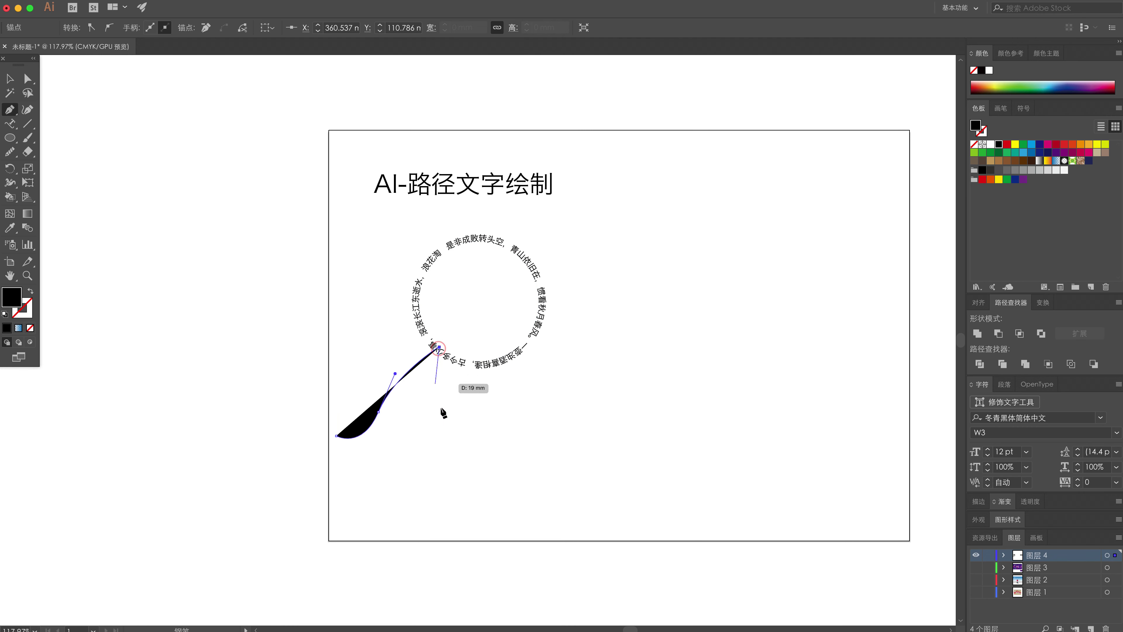
key(v)
click(360, 400)
key(shift+x)
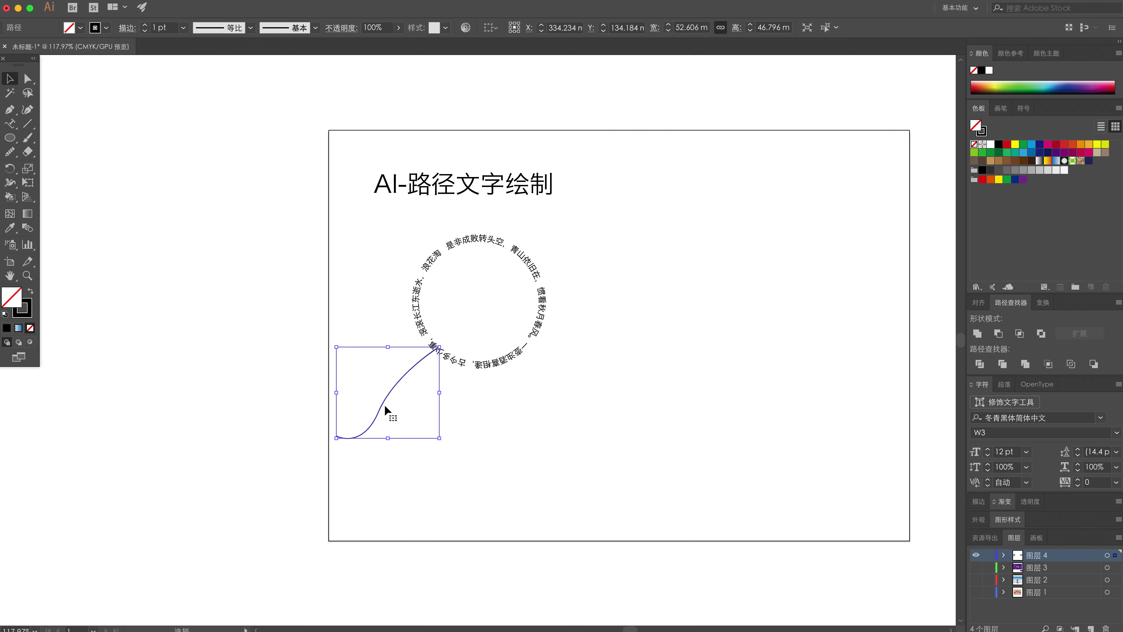
click(539, 438)
drag(475, 452, 290, 418)
click(295, 417)
drag(295, 417, 374, 452)
Step: Run a line of Chinese path text along the new curve
key(t)
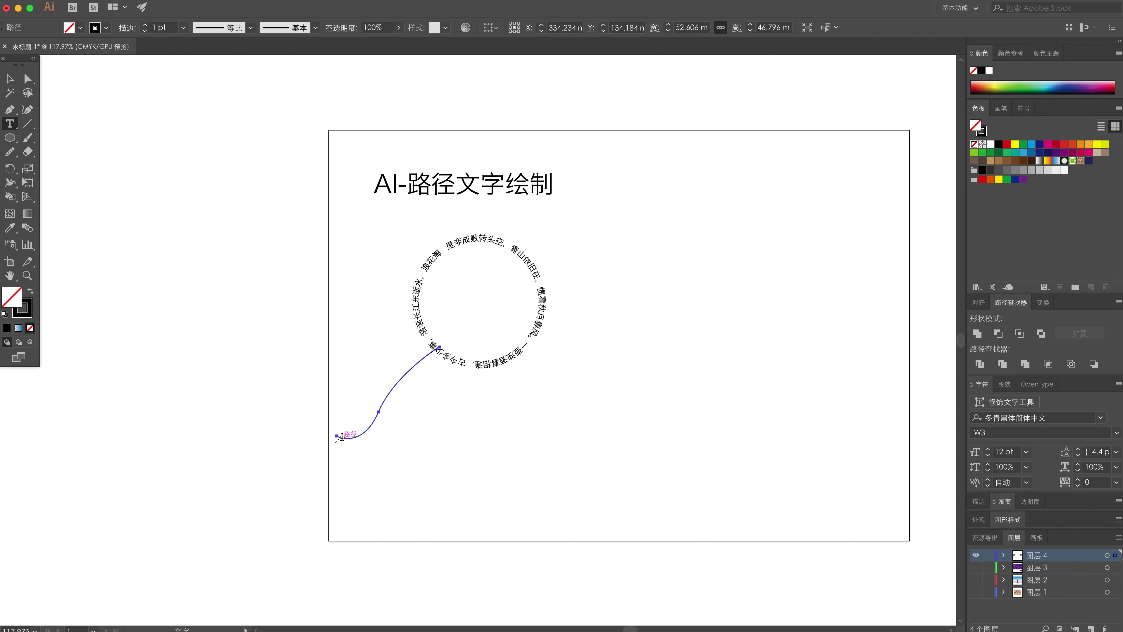
click(342, 436)
key(Escape)
click(515, 449)
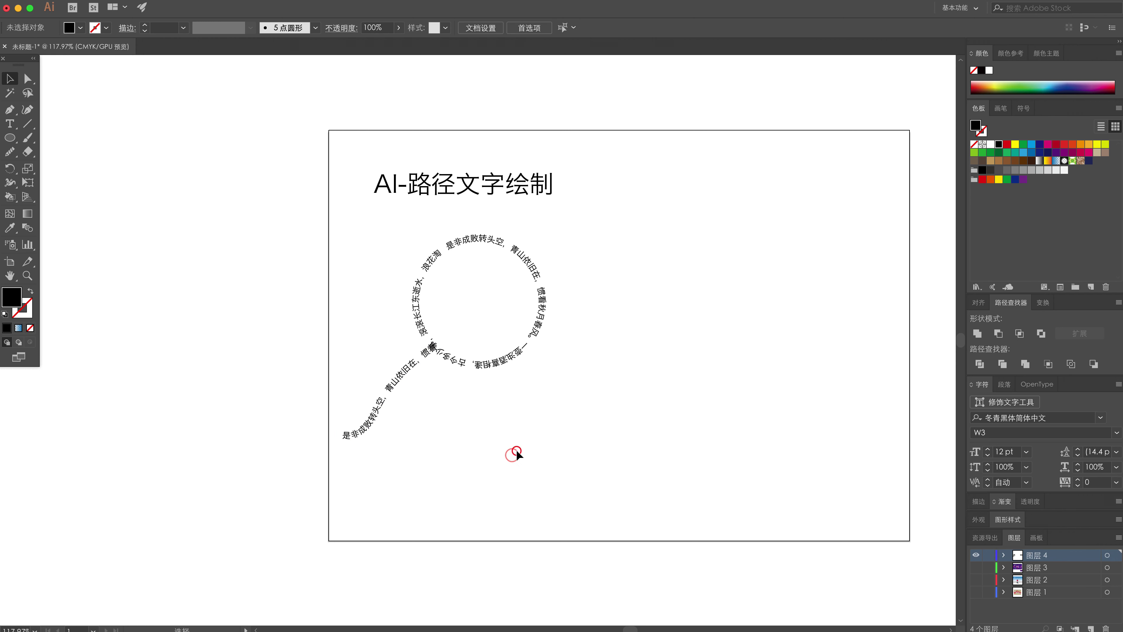
Step: Draw a closed curved Pen shape inside the text circle
key(p)
click(432, 314)
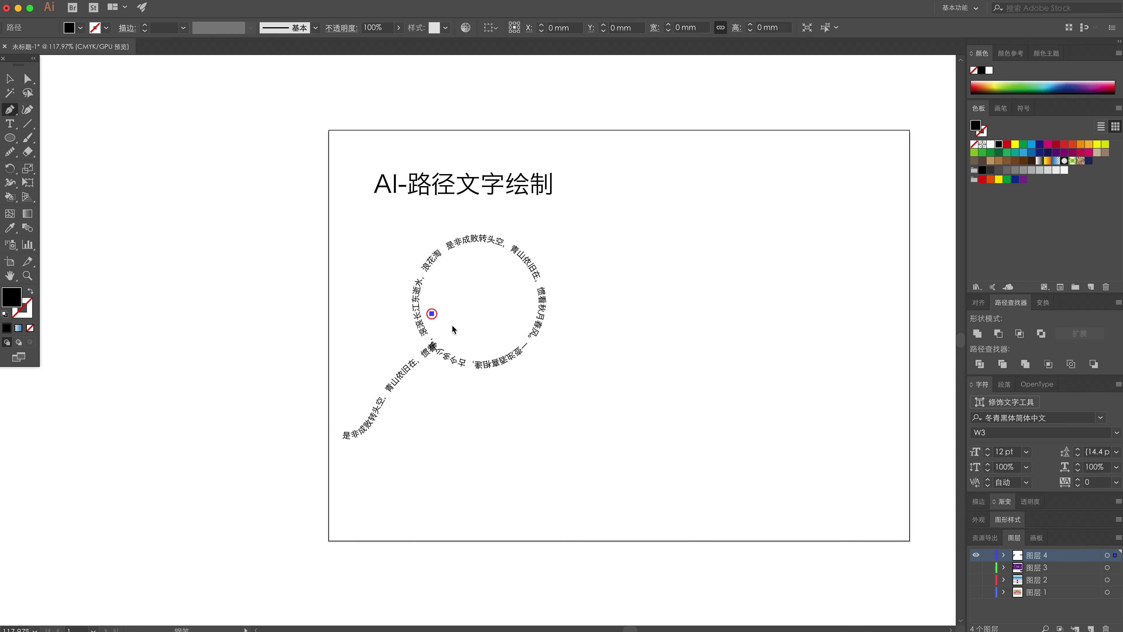
drag(460, 335, 482, 325)
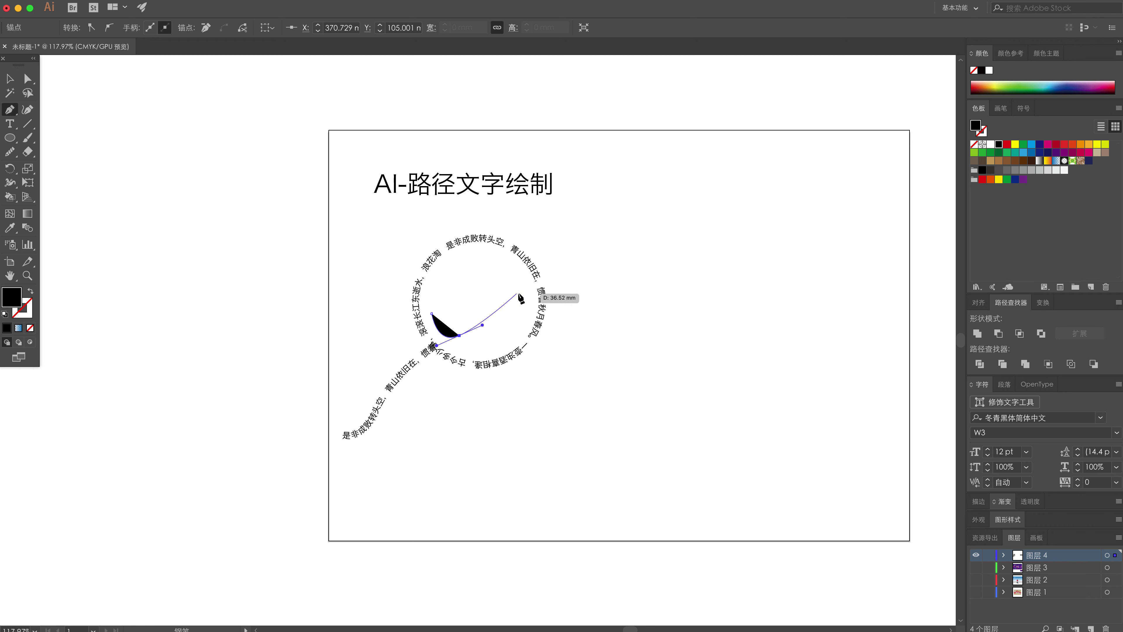
drag(519, 293, 506, 275)
click(470, 267)
click(431, 314)
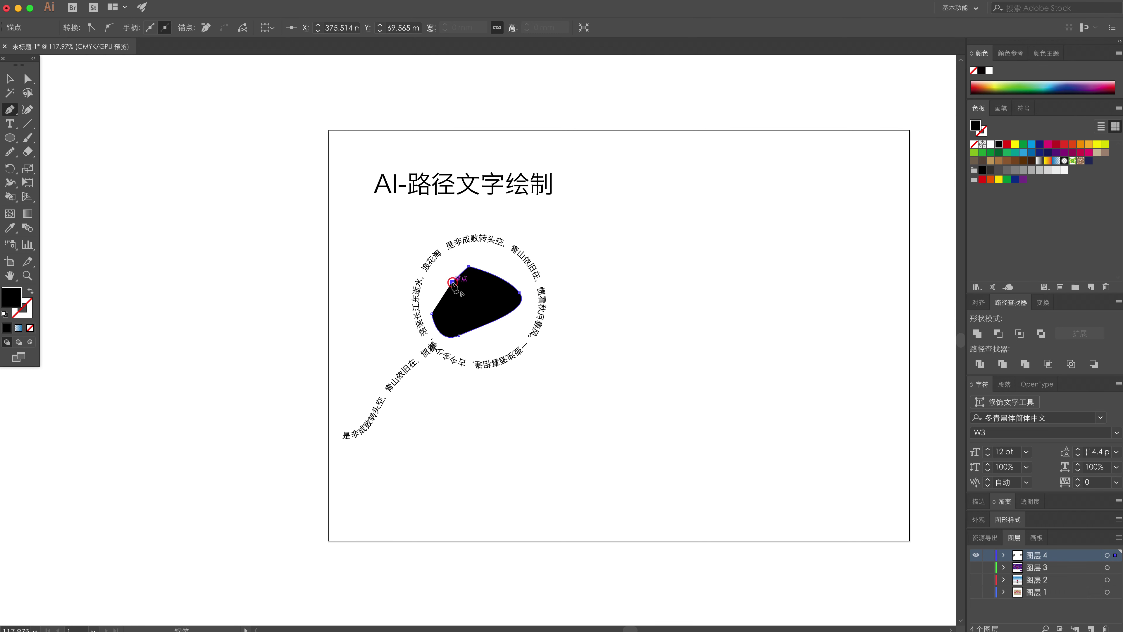
key(v)
Step: Make the inner shape an unfilled, stroked outline
click(597, 328)
click(480, 317)
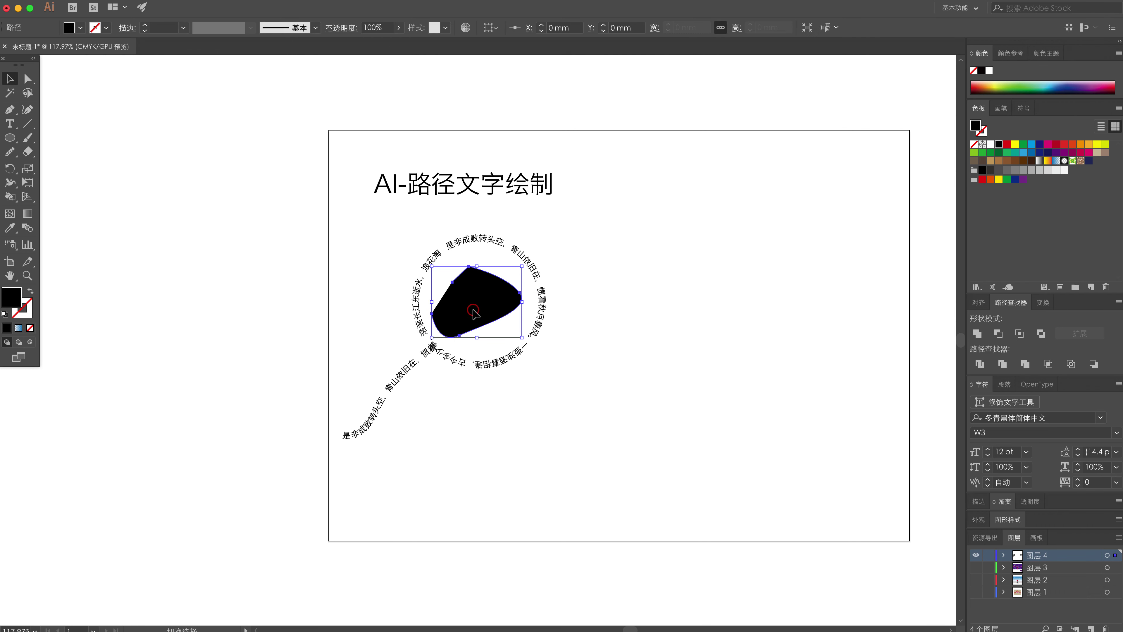
click(630, 320)
click(464, 315)
key(shift+x)
click(468, 325)
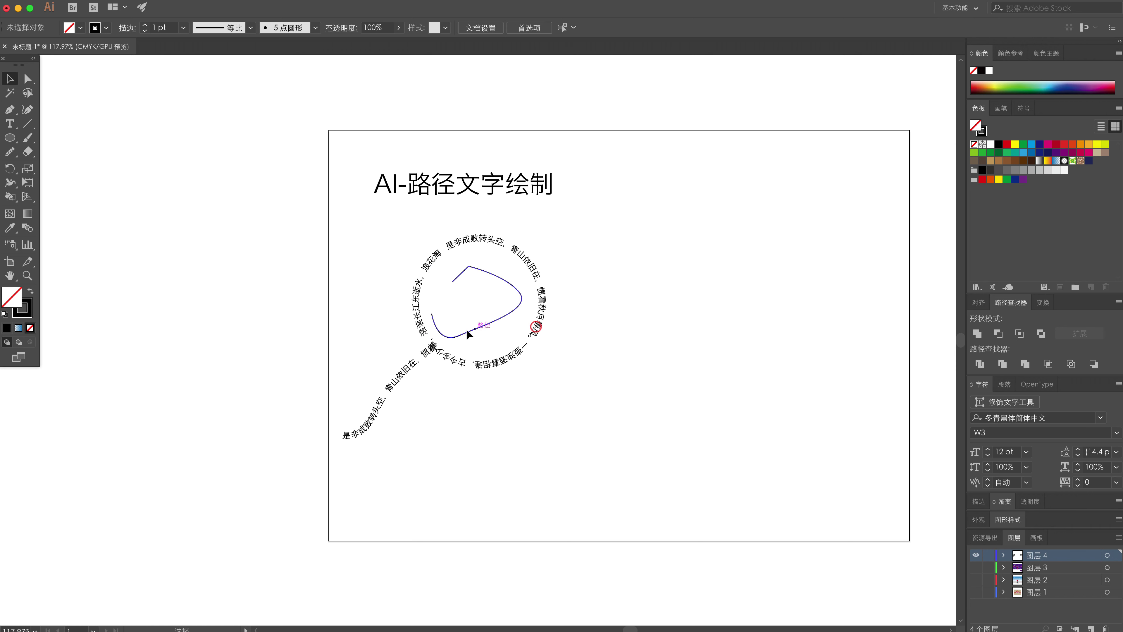
click(471, 330)
Step: Drag the inner path's lower and top-left anchors to reshape it into a spiral
key(a)
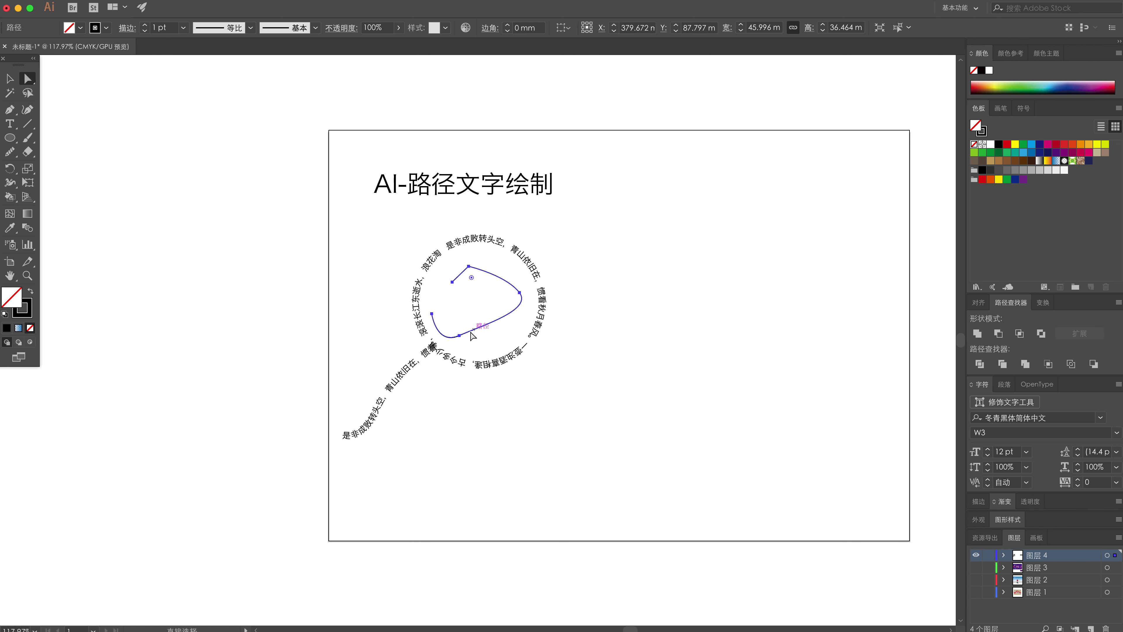
click(460, 336)
drag(460, 337, 507, 347)
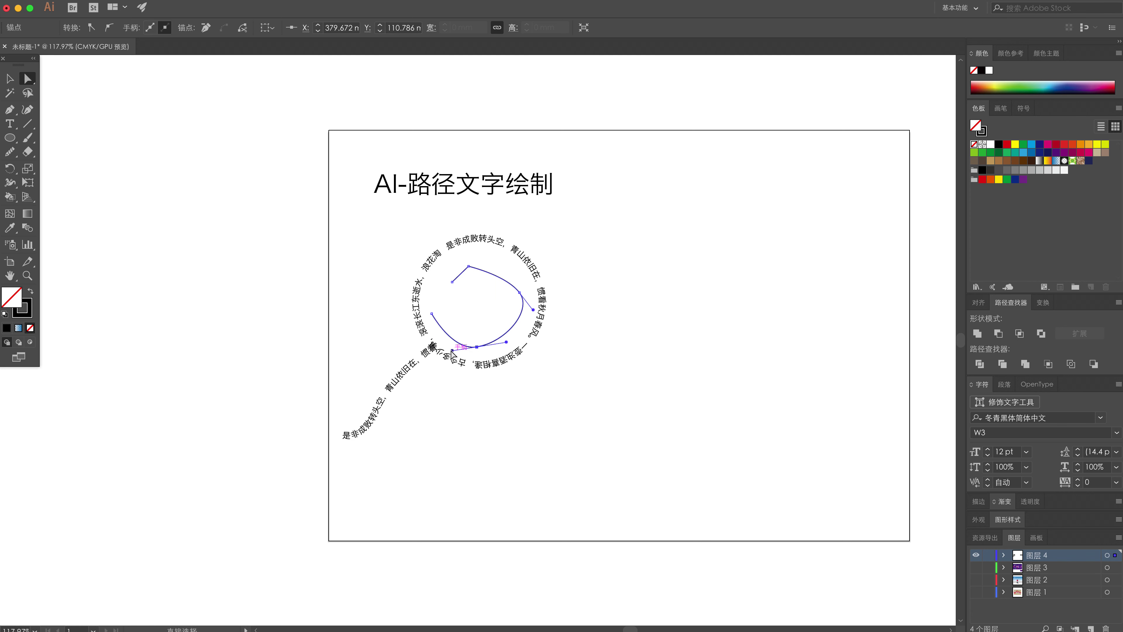
mouse_move(452, 282)
mouse_down()
mouse_move(476, 262)
mouse_move(508, 268)
mouse_up()
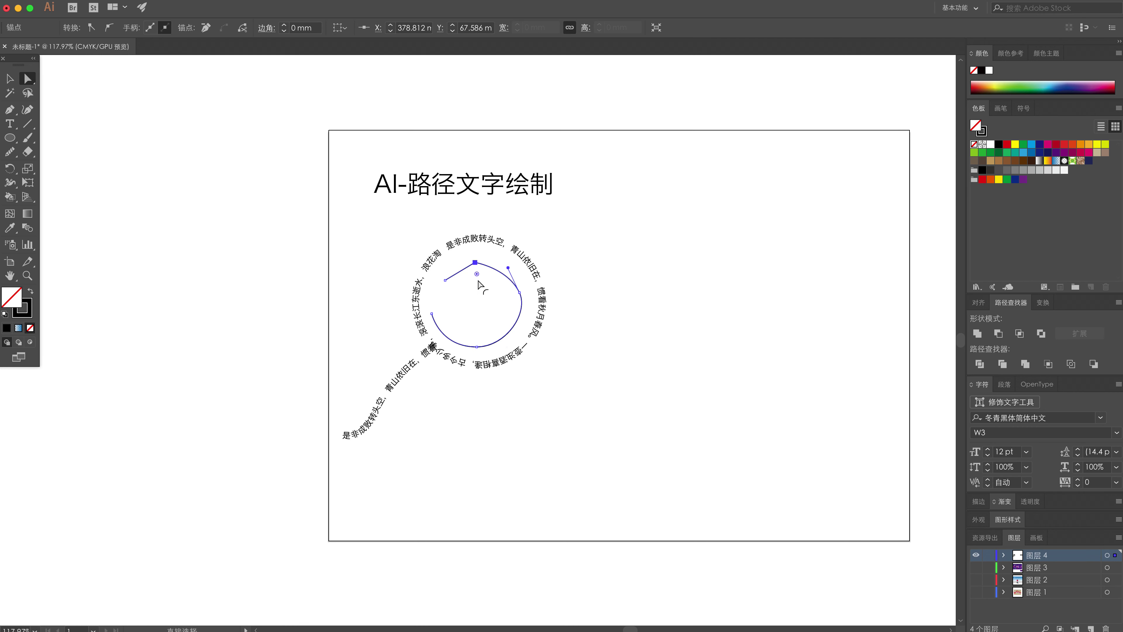
key(v)
click(680, 318)
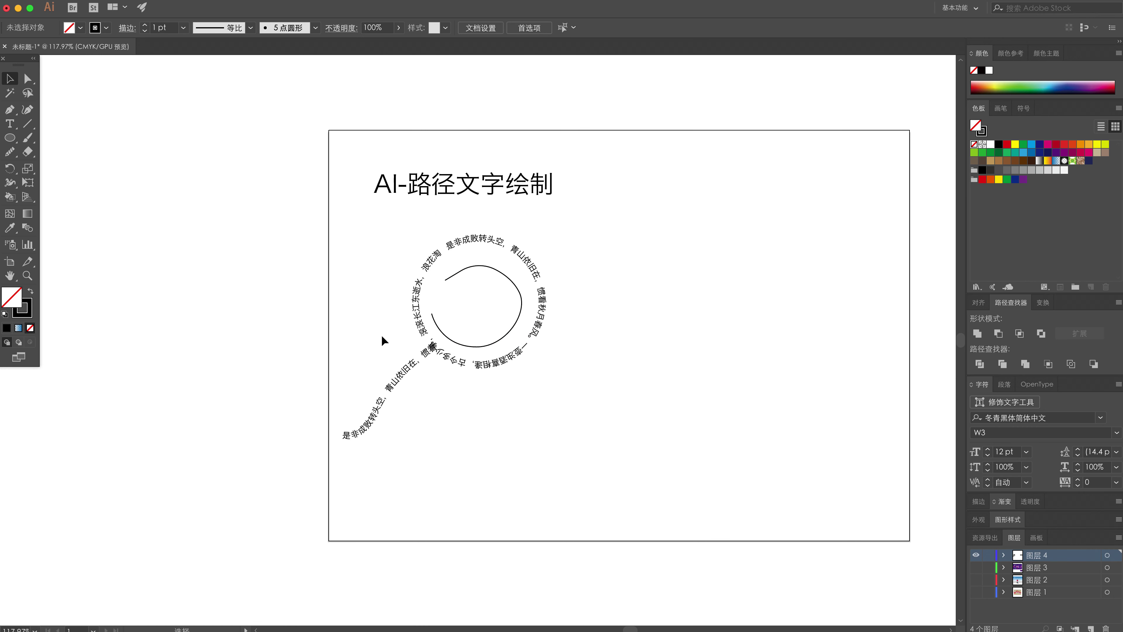
Step: Run placeholder Chinese text along the spiral and slide it along the path
key(t)
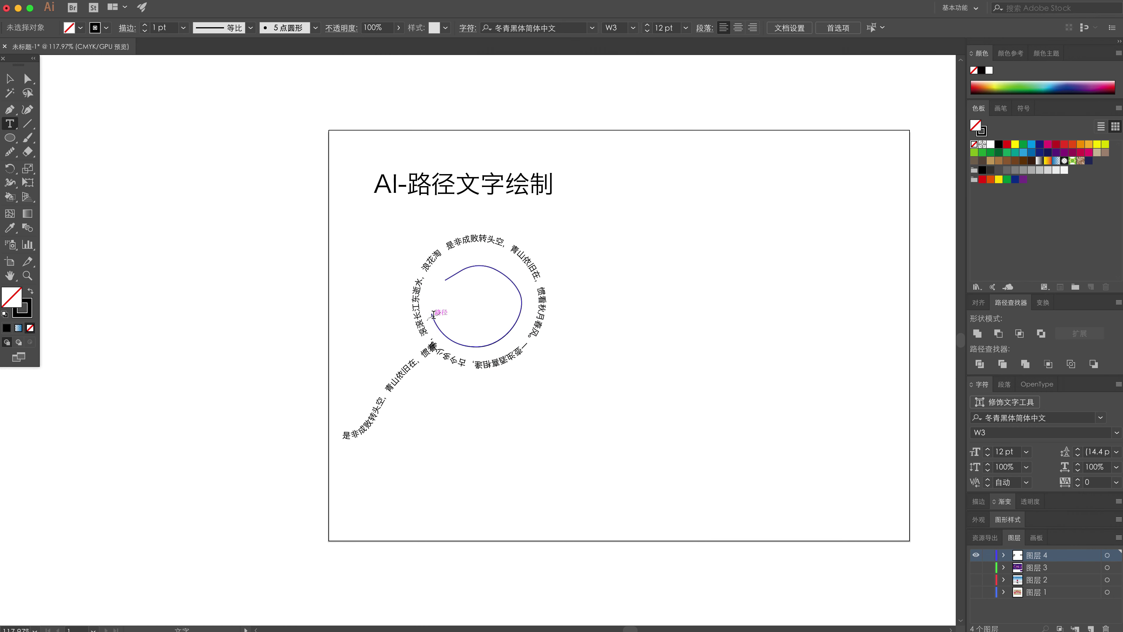
click(433, 314)
key(Escape)
click(667, 362)
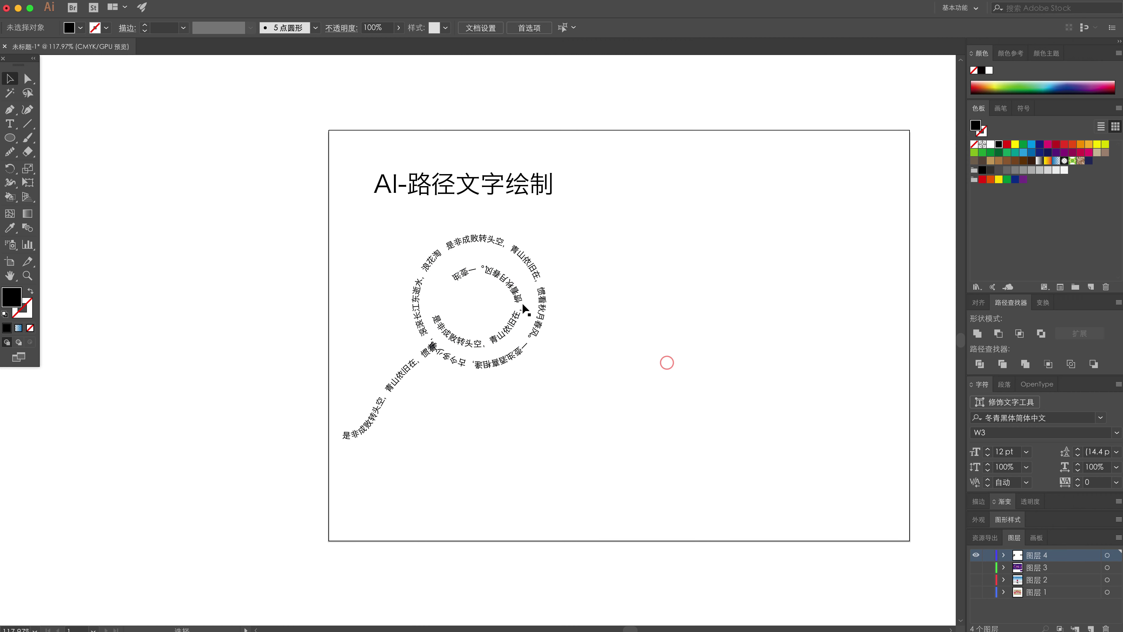
drag(525, 310, 602, 326)
click(605, 329)
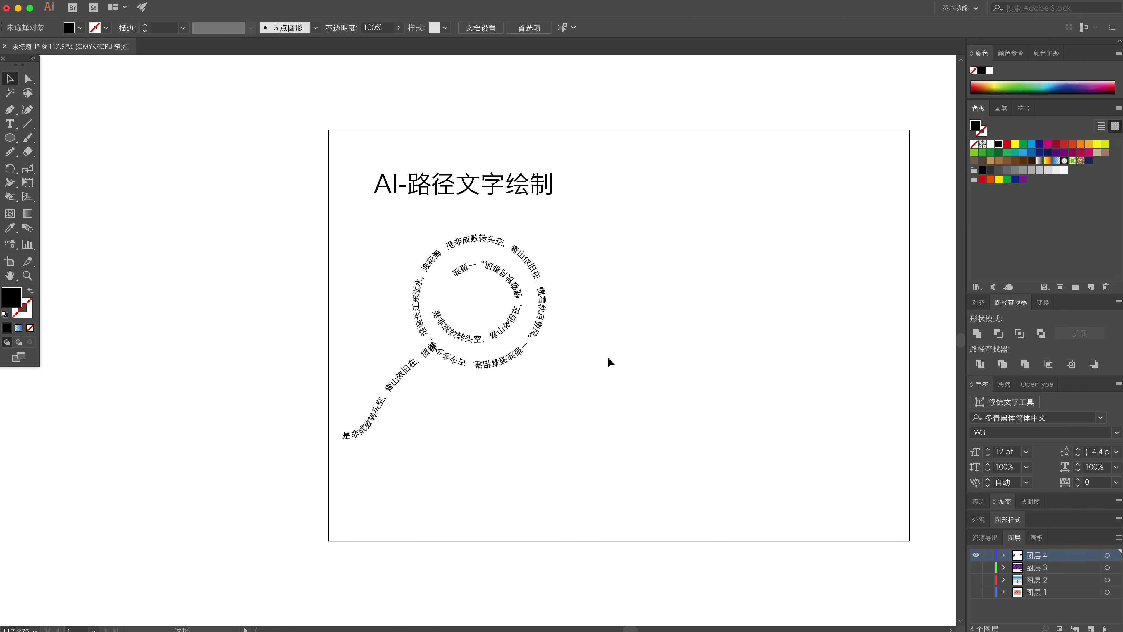
Step: Draw a circle right of the spiral, then undo it
key(y)
key(v)
key(l)
drag(709, 221, 622, 310)
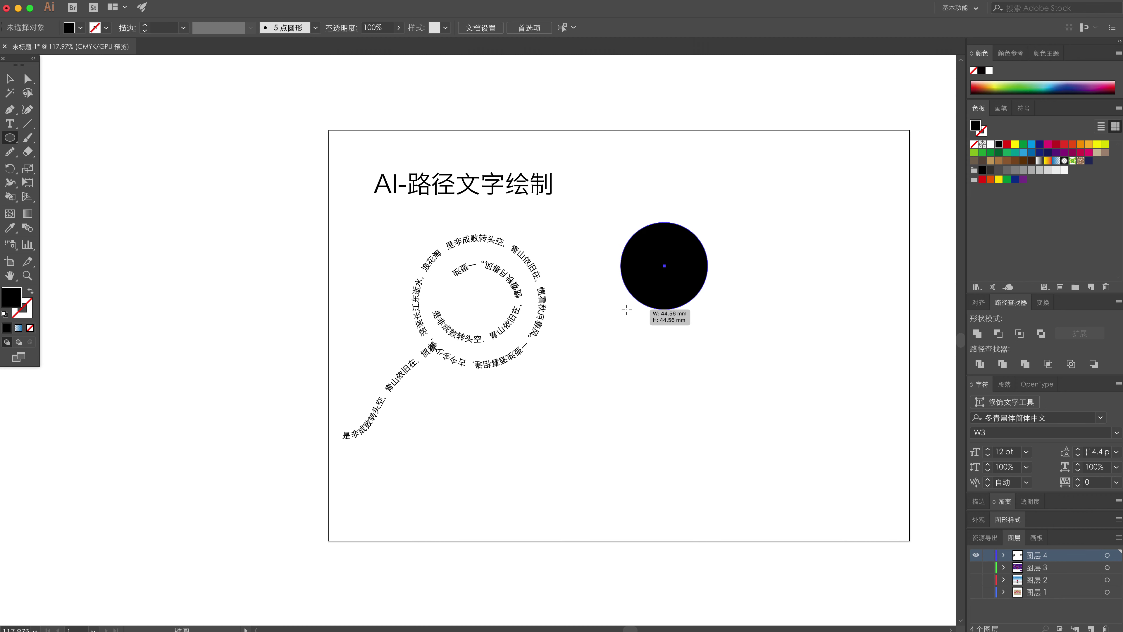
key(ctrl+z)
Step: Create a 3-sided polygon right of the spiral with stroke only, no fill
click(10, 139)
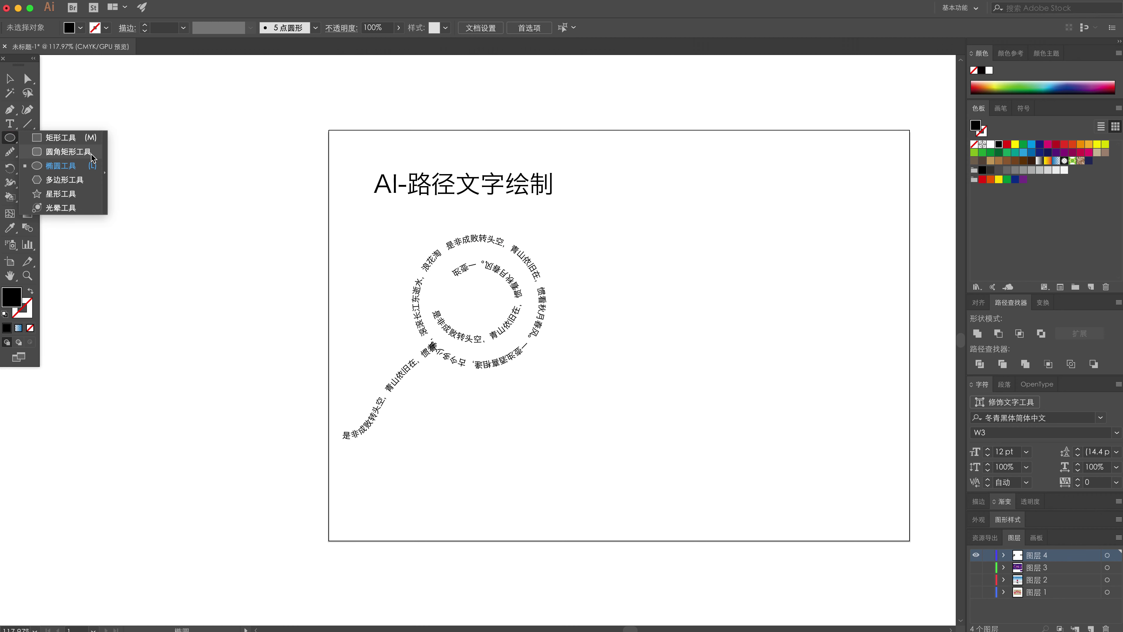
click(66, 179)
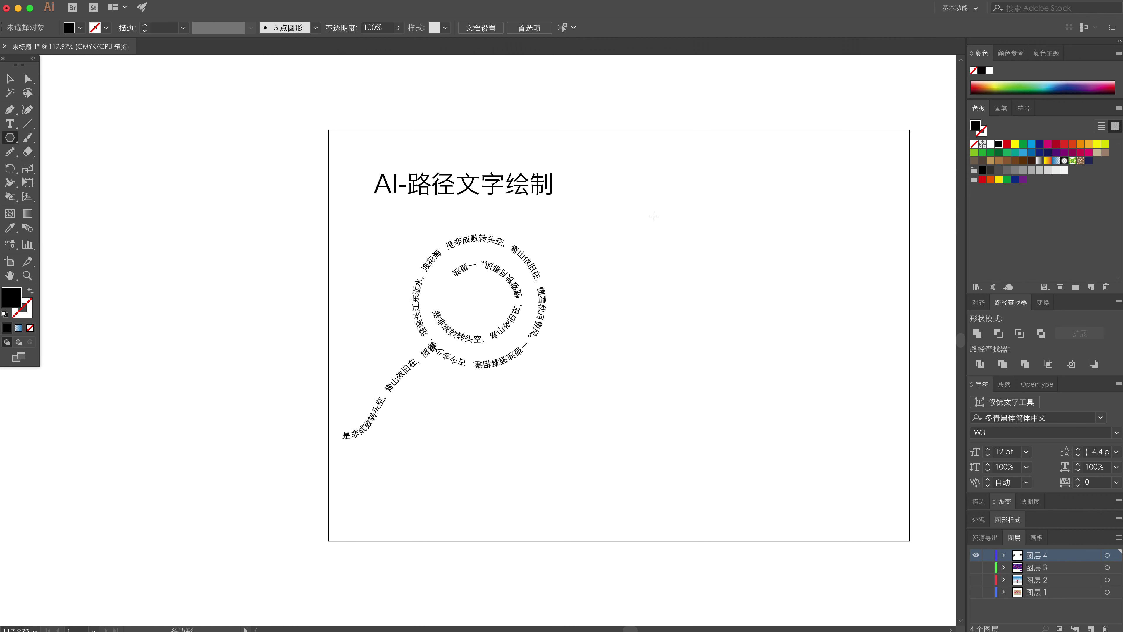
click(736, 238)
text(3)
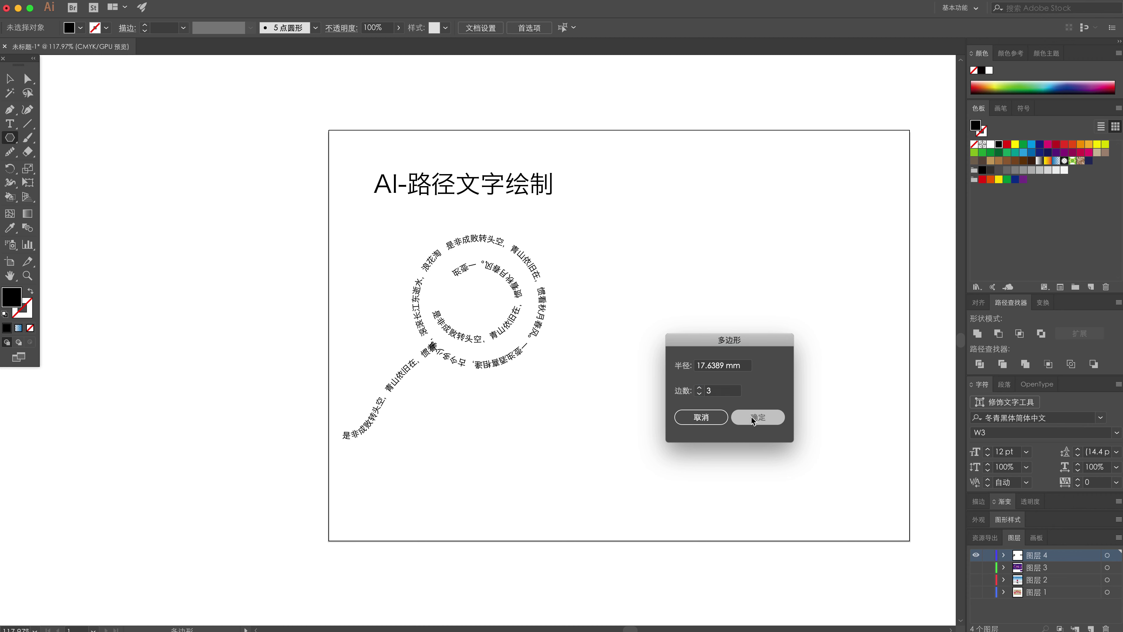
click(753, 422)
key(v)
key(shift+x)
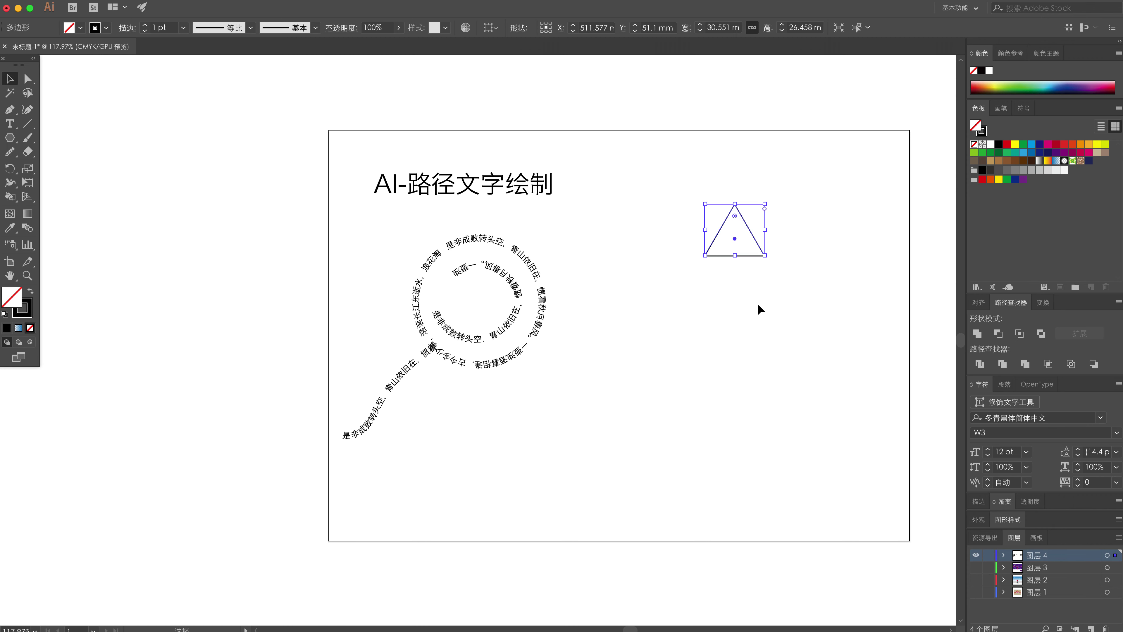
Step: Move the triangle down-left and enlarge it to about 53 × 46 mm
click(762, 286)
mouse_move(742, 255)
mouse_down()
mouse_move(689, 304)
mouse_move(777, 326)
mouse_move(765, 336)
mouse_up()
click(749, 341)
click(719, 294)
click(805, 370)
click(737, 300)
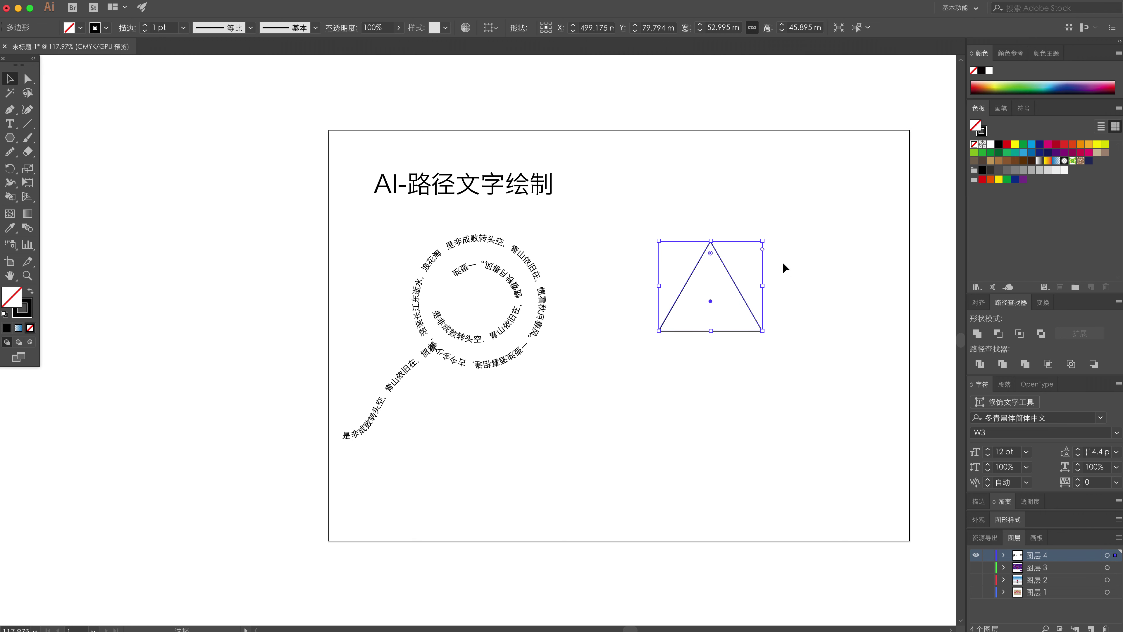
key(t)
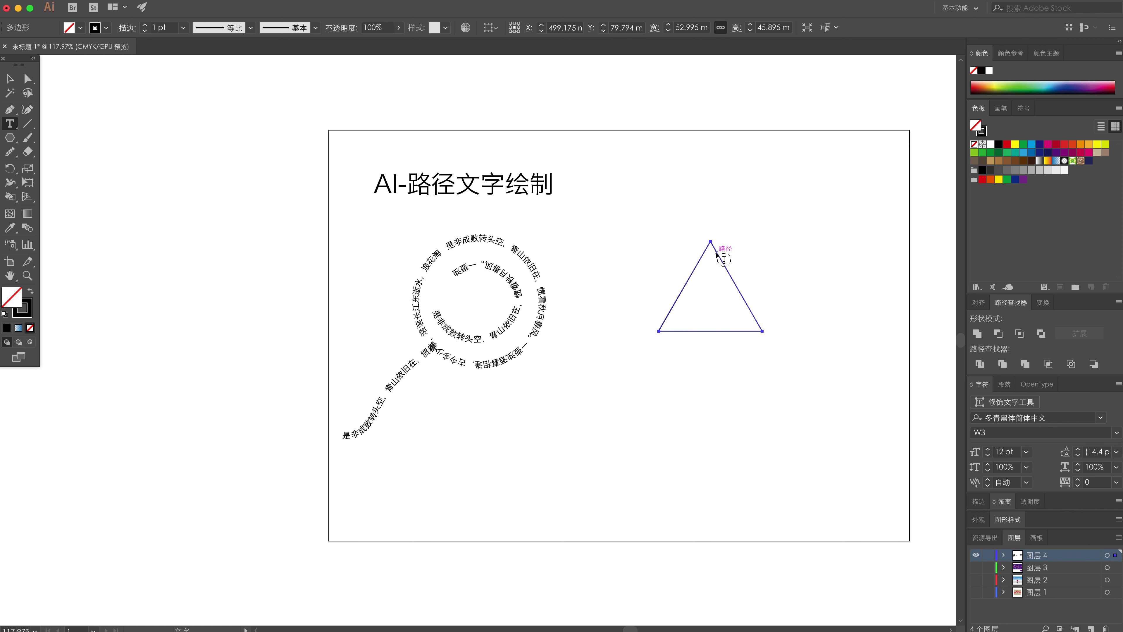
Step: Run placeholder Chinese text along the triangle's outline
click(10, 128)
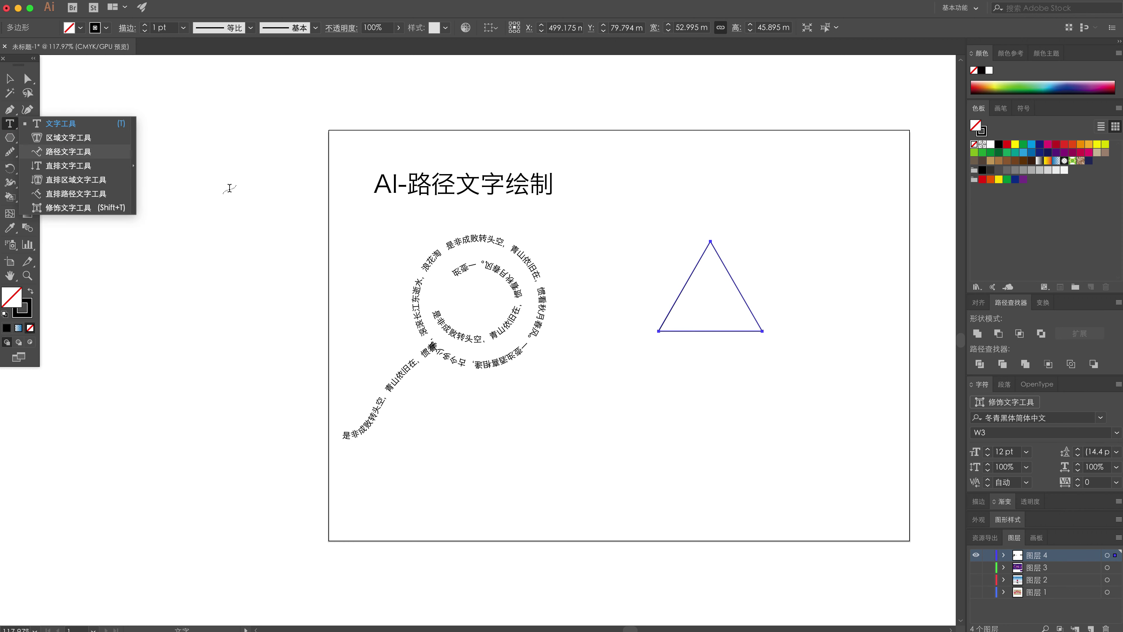
click(714, 246)
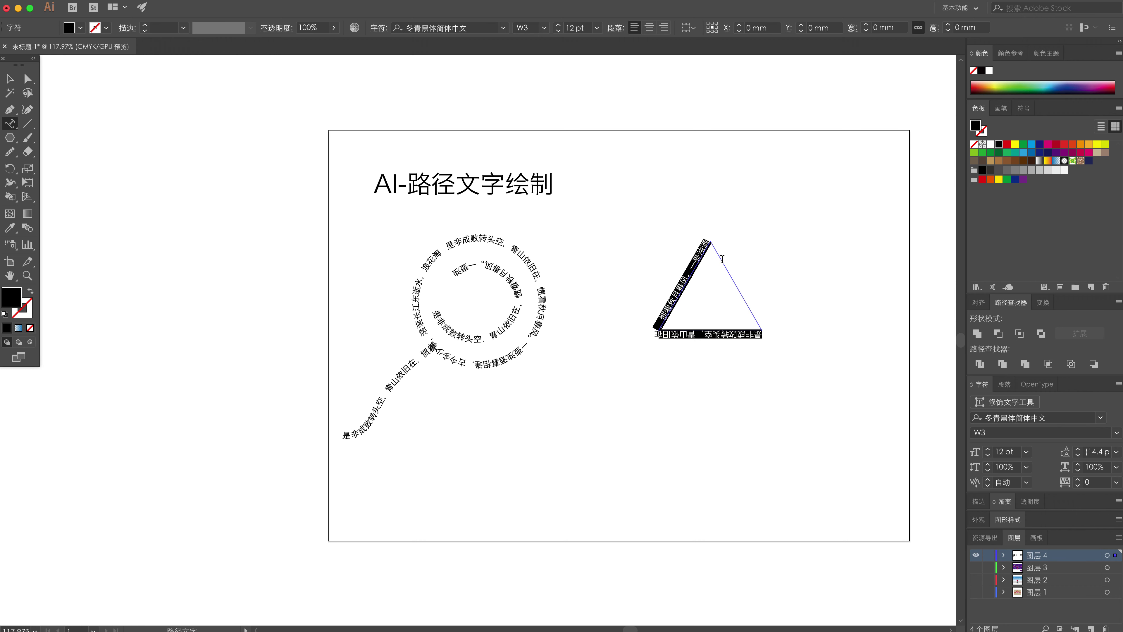
click(721, 260)
key(Escape)
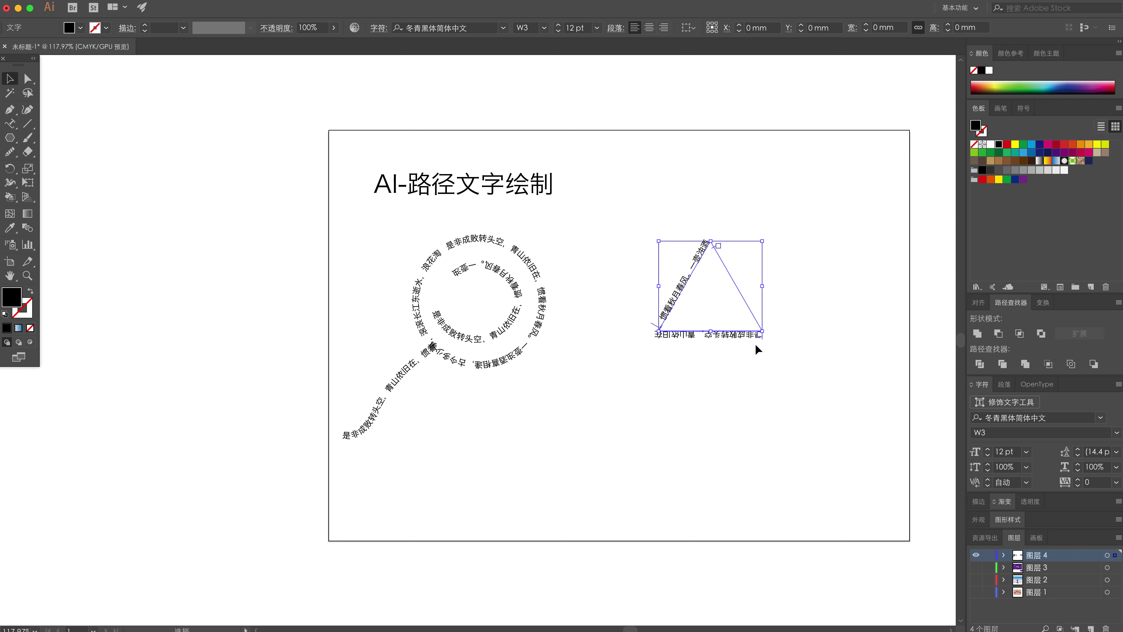
click(803, 379)
Step: Select the triangle and spiral path-text objects together
drag(738, 397, 606, 246)
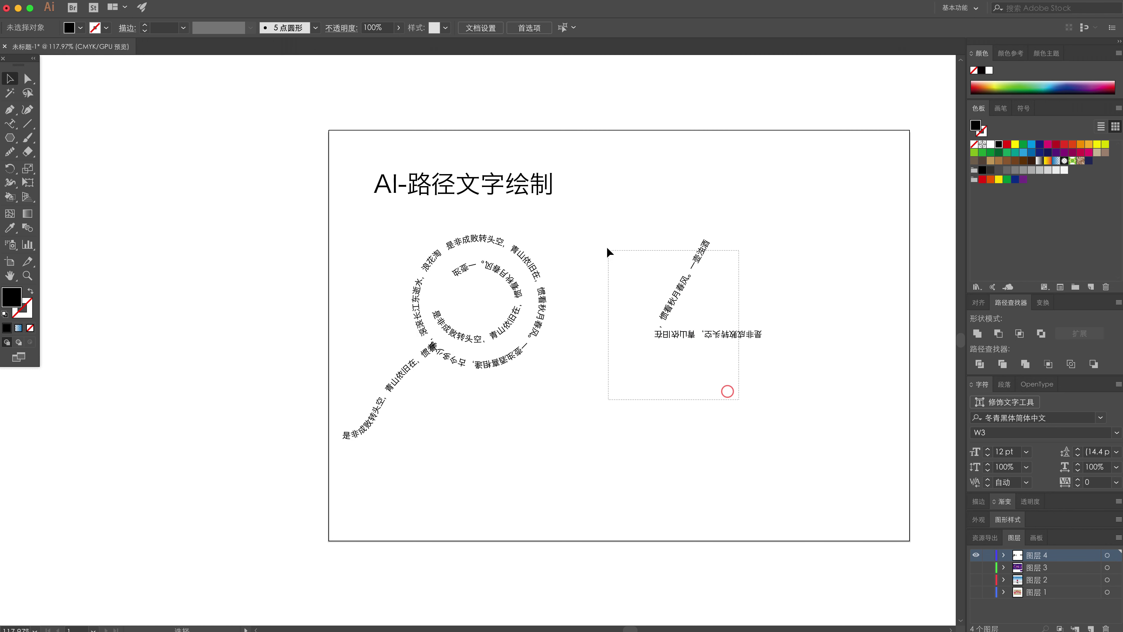
click(597, 239)
mouse_move(613, 180)
mouse_down()
mouse_move(744, 459)
mouse_move(514, 298)
mouse_up()
drag(658, 437, 274, 276)
Step: Draw a 297 × 210 mm rectangle covering the whole artboard
mouse_move(470, 306)
mouse_down()
mouse_move(280, 293)
mouse_move(358, 297)
mouse_up()
click(182, 264)
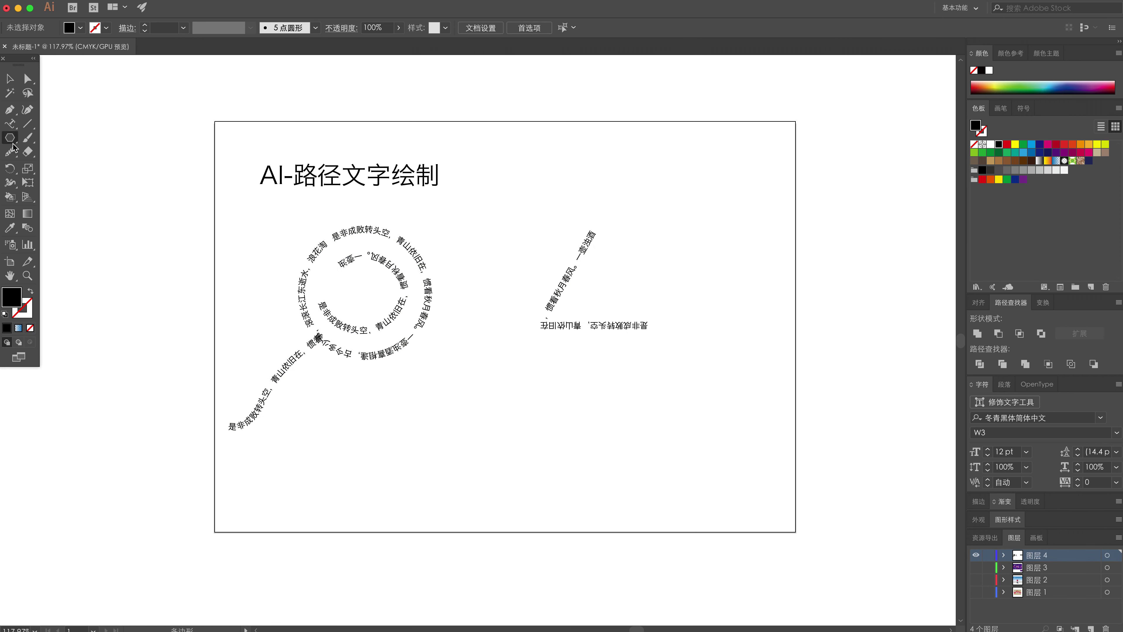
drag(10, 137, 65, 140)
mouse_move(214, 121)
mouse_down()
mouse_move(815, 556)
mouse_move(796, 532)
mouse_up()
Step: Send the black rectangle behind everything and fill all path text and title white
key(v)
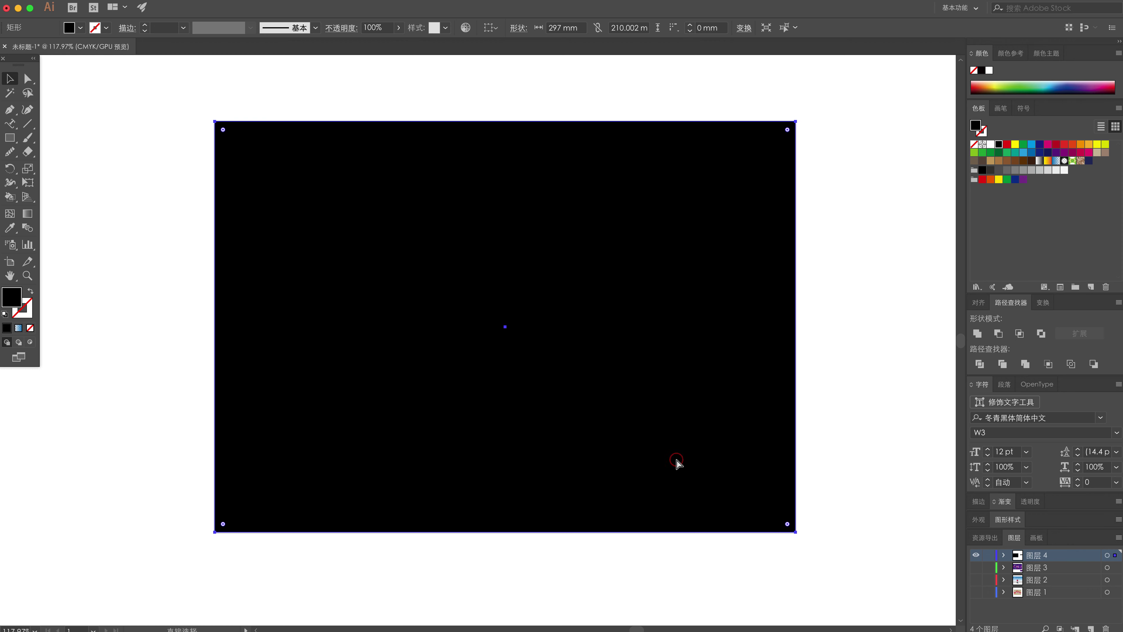
drag(159, 100, 803, 532)
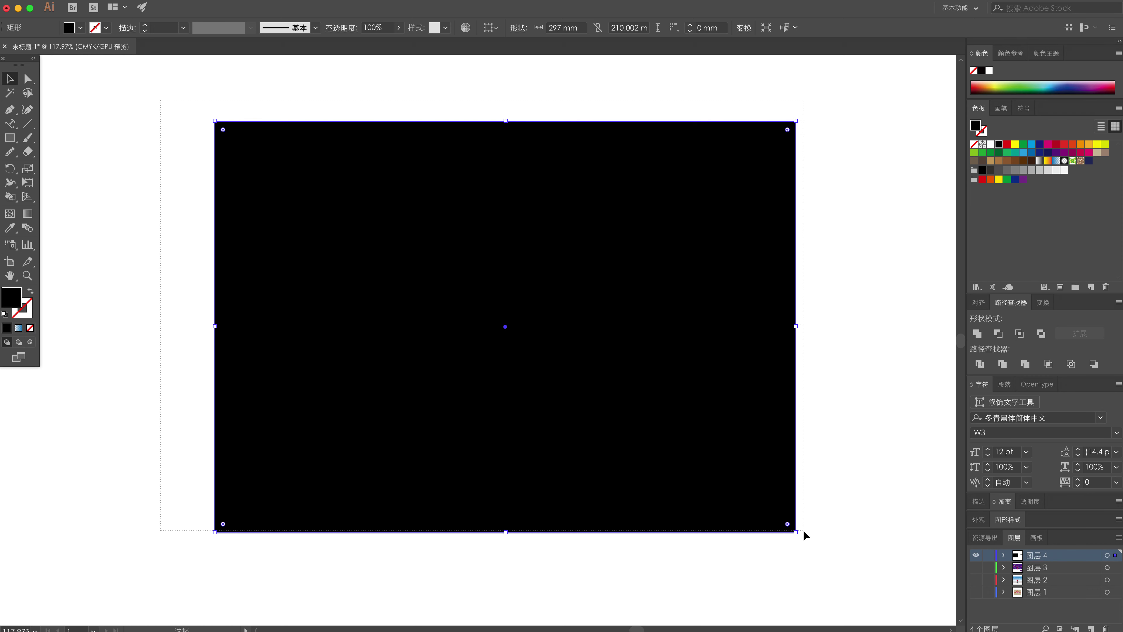
key(ctrl+shift+bracketleft)
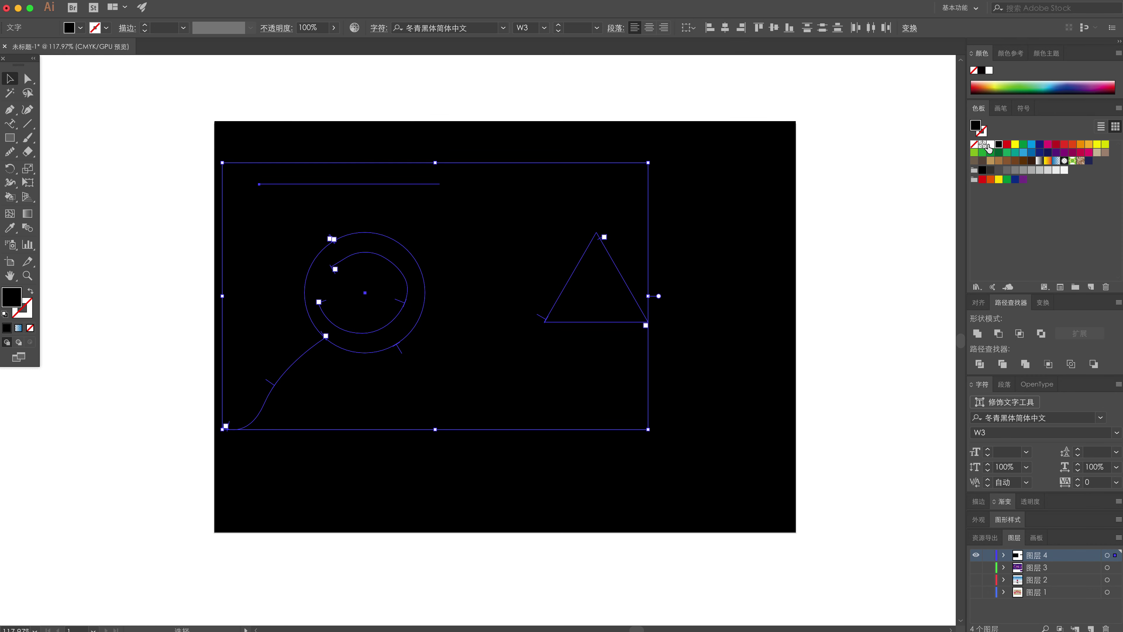
click(990, 145)
click(827, 250)
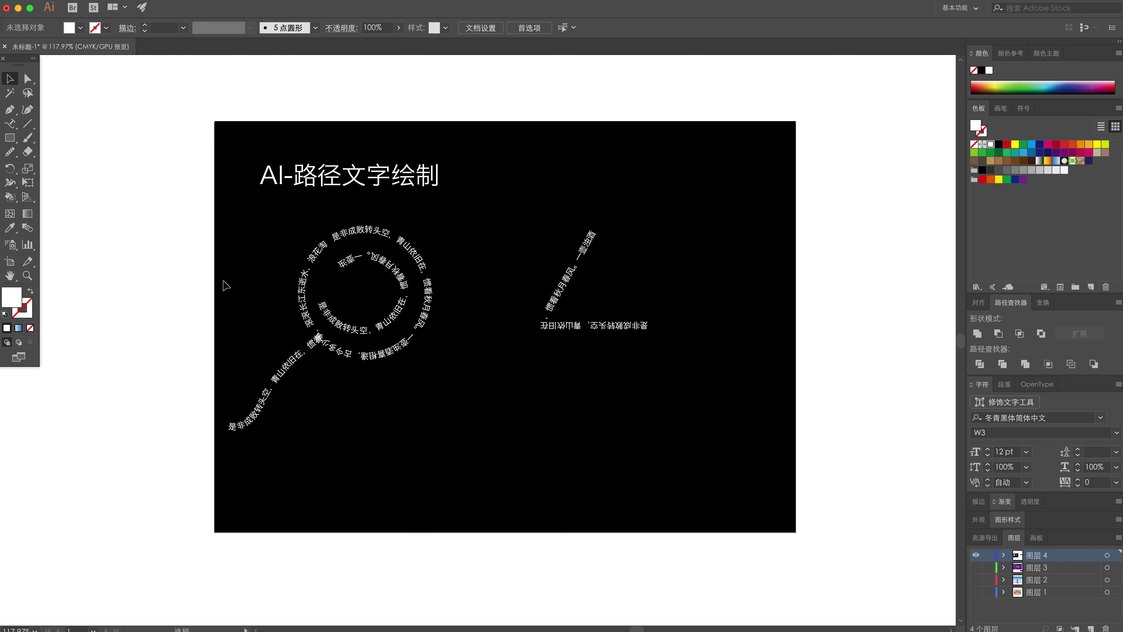
drag(685, 331, 548, 328)
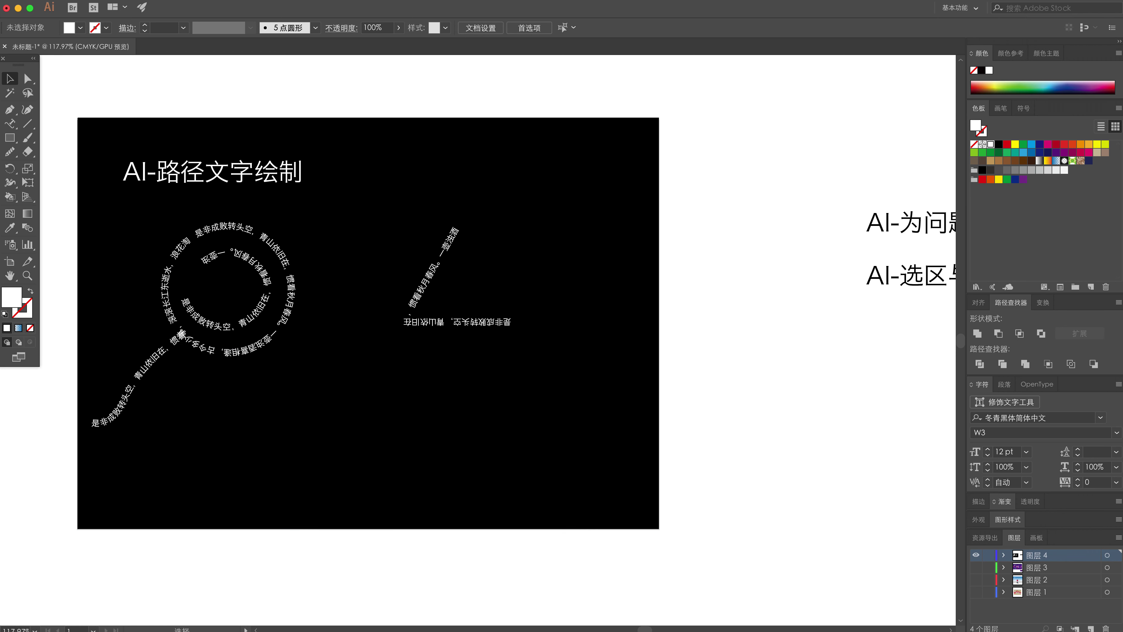
Step: Add a 滚滚长江东逝水 text line beside the artboard and remove a stray text line
drag(10, 124, 66, 118)
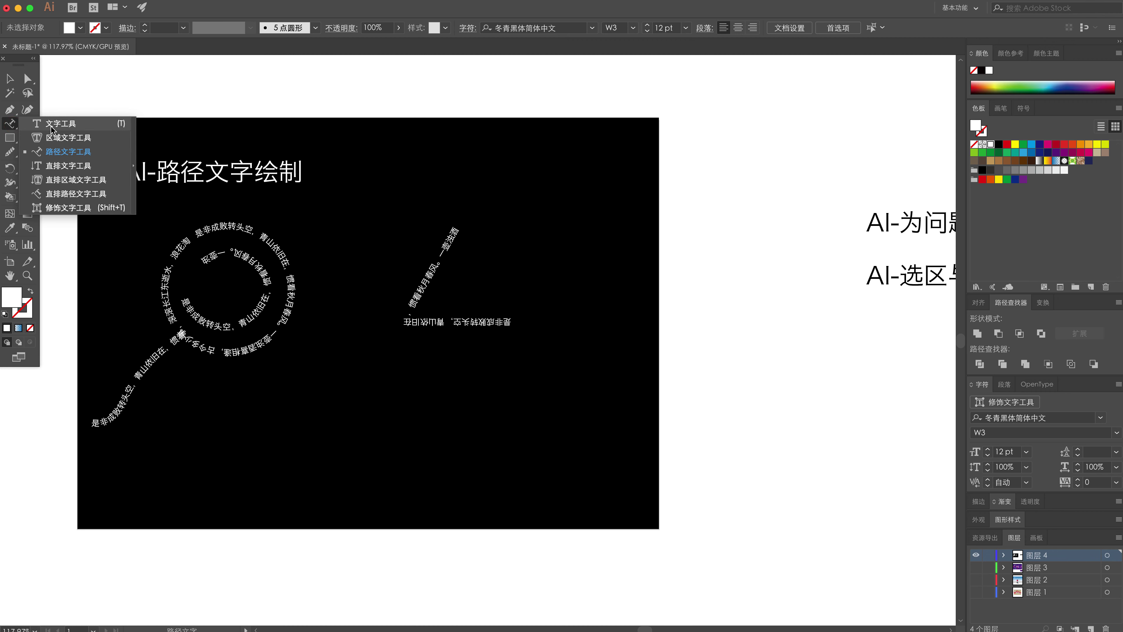
click(689, 210)
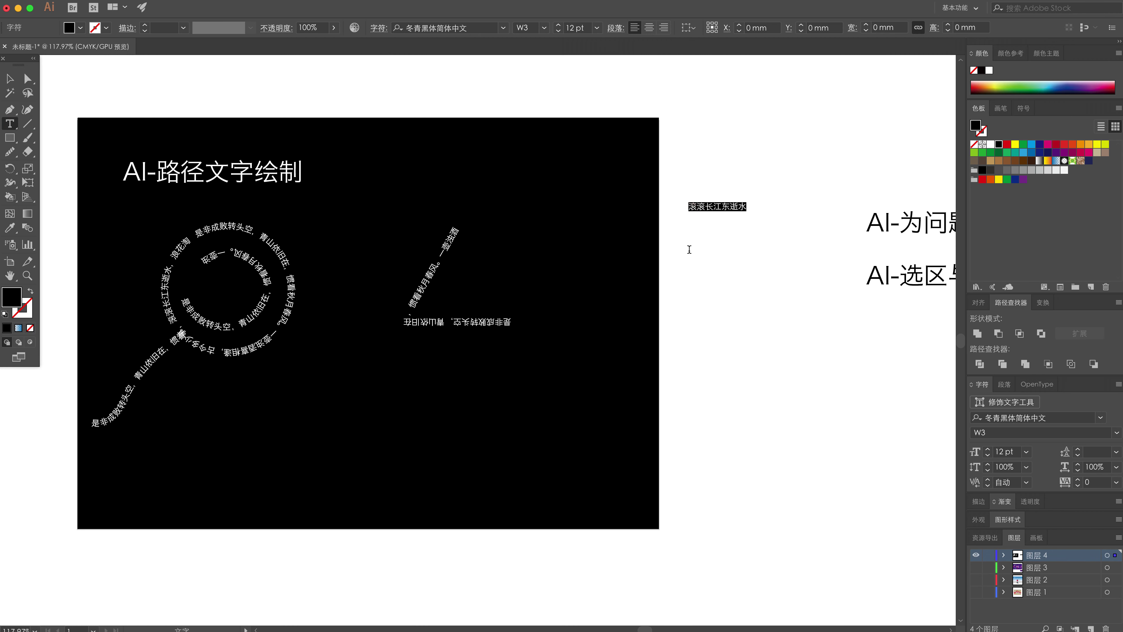
click(734, 281)
click(102, 96)
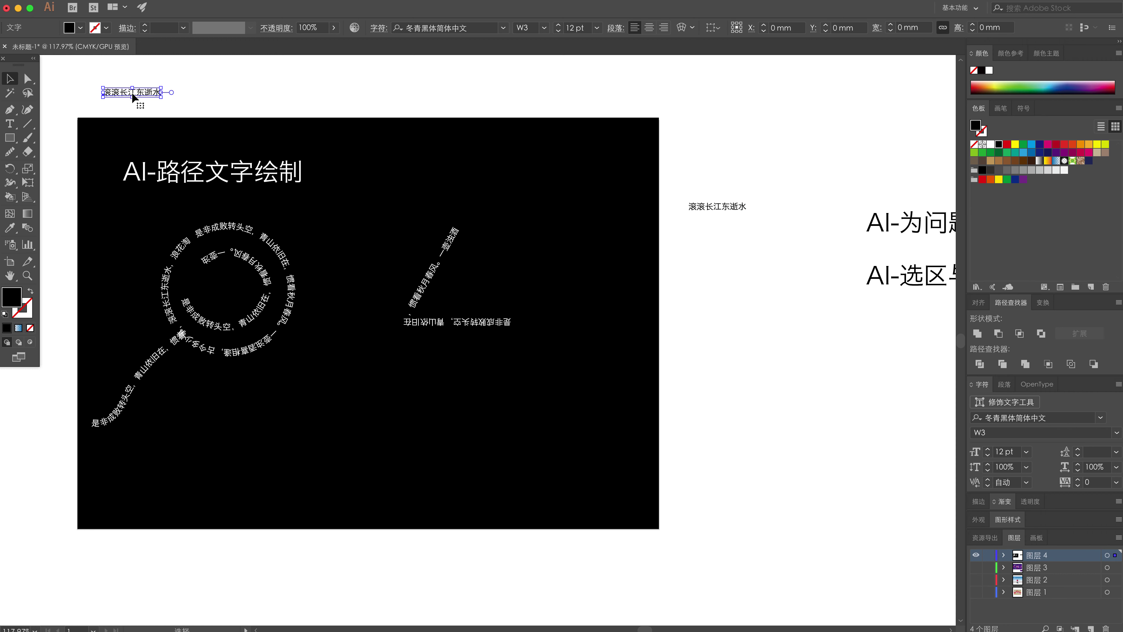
key(BackSpace)
key(Escape)
Step: Drag out a box of Chinese paragraph text beside the artboard and shift both text blocks
click(10, 123)
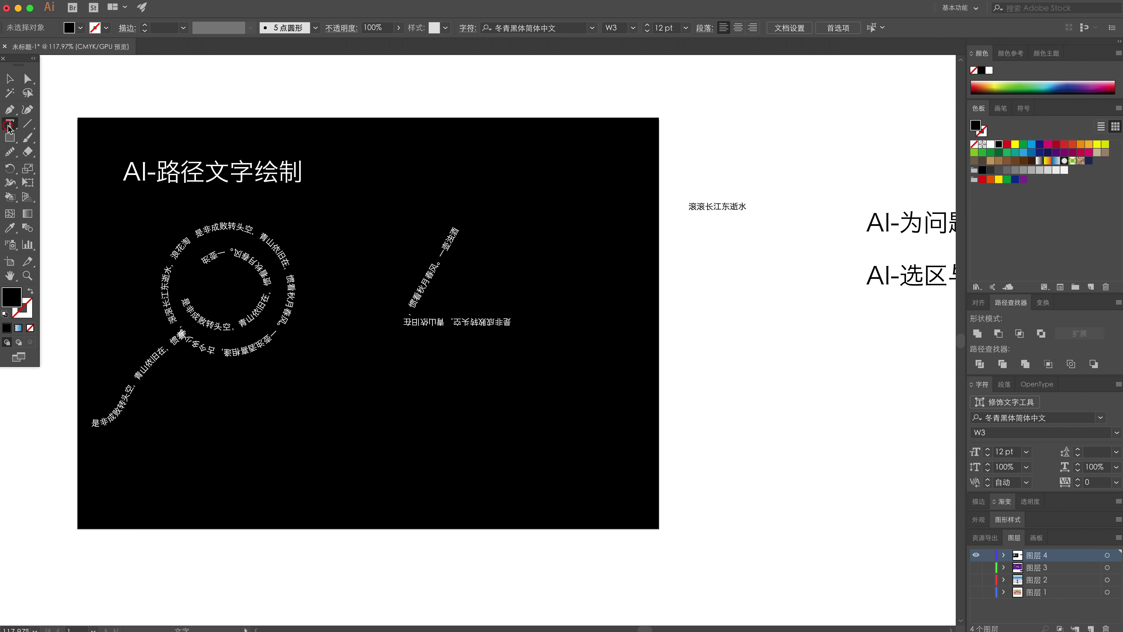
click(62, 126)
drag(681, 242, 787, 306)
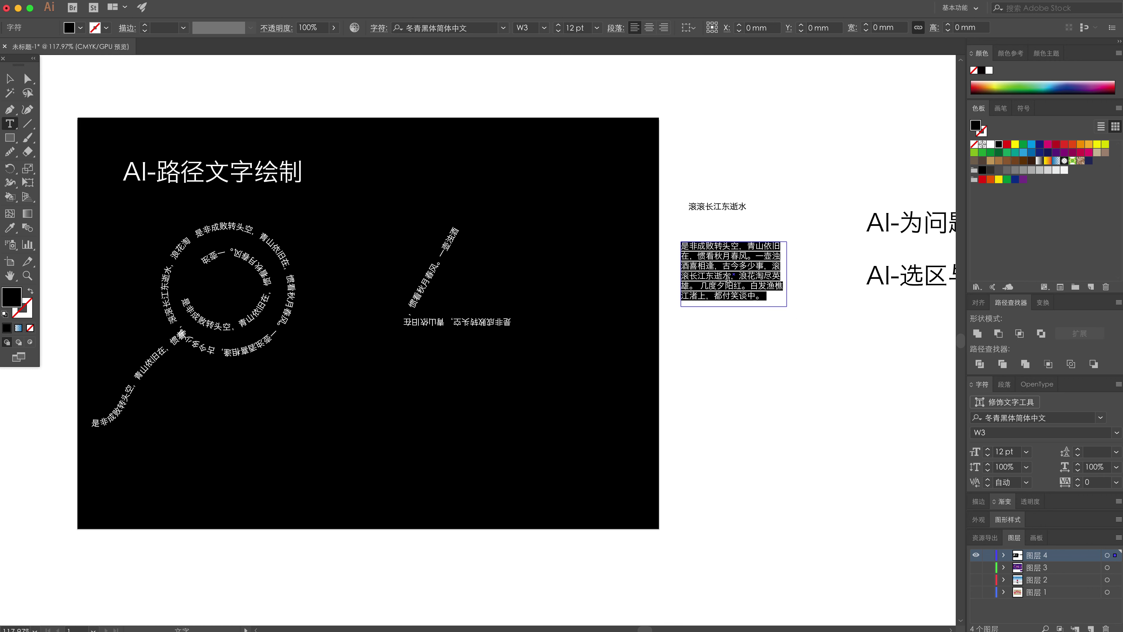
key(Escape)
click(777, 359)
mouse_move(778, 359)
mouse_down()
mouse_move(710, 183)
mouse_move(722, 238)
mouse_up()
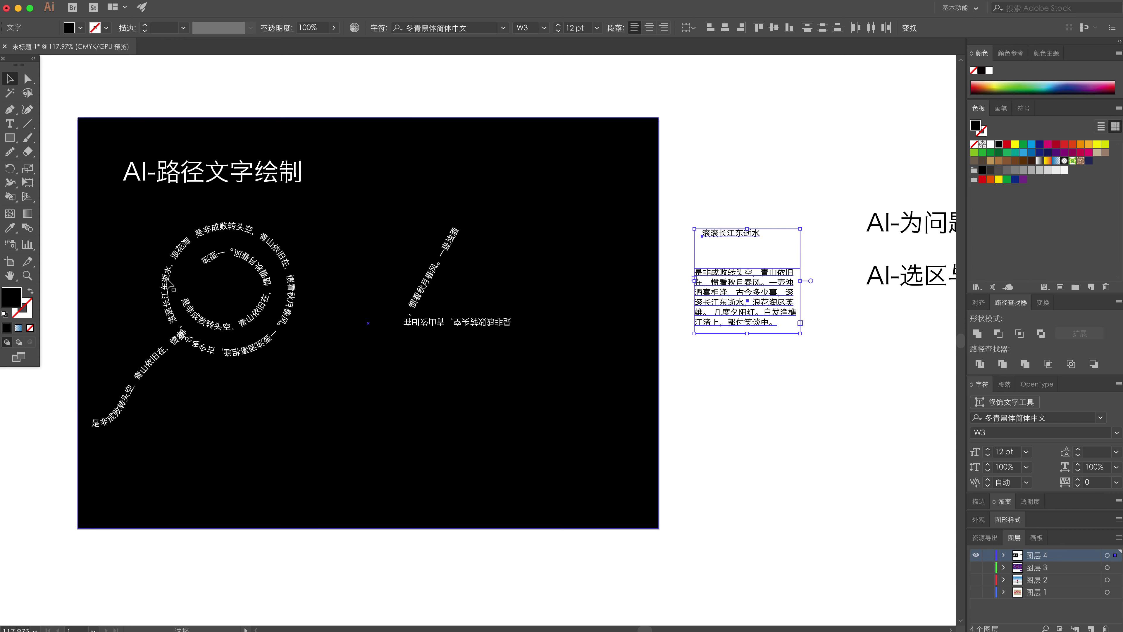
click(207, 288)
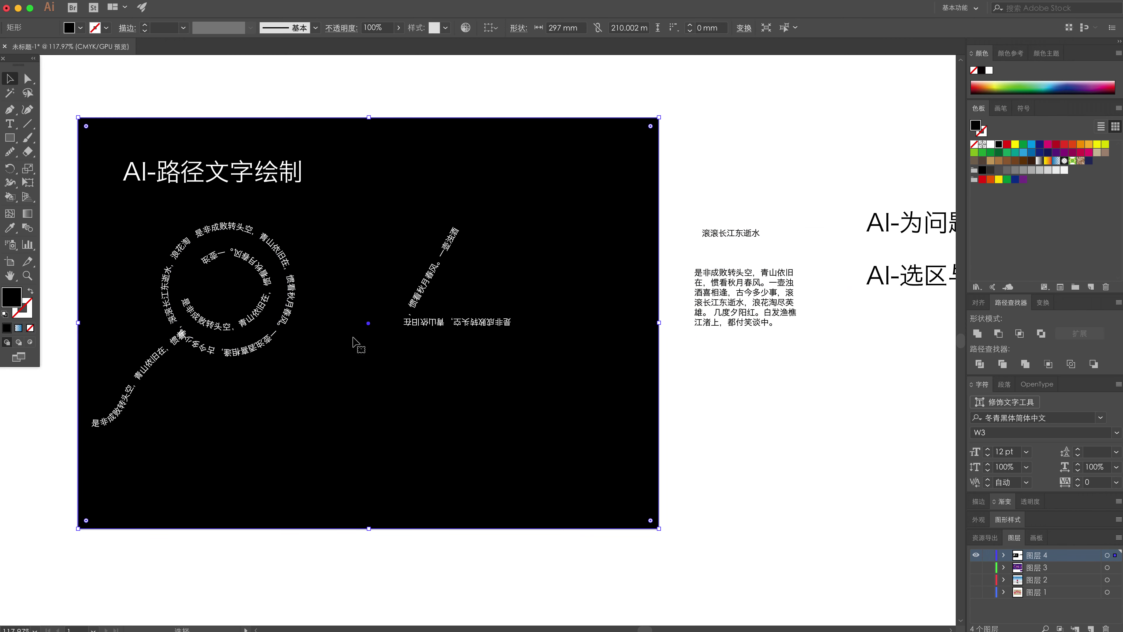
Step: Delete the two text blocks beside the artboard
click(280, 258)
scroll(483, 328, right, 10)
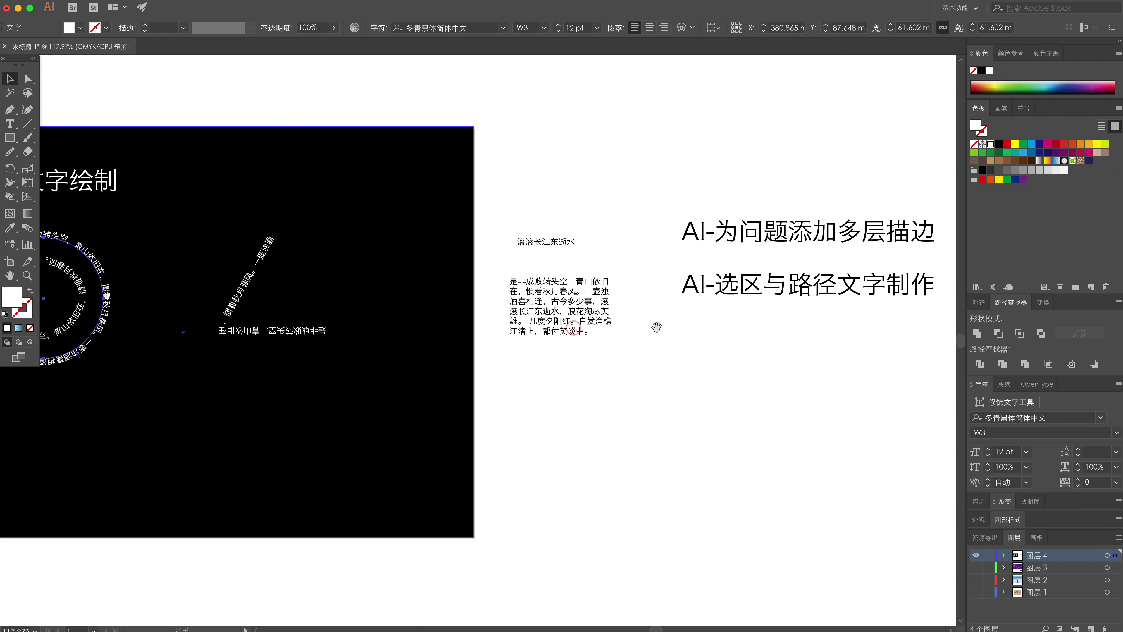
drag(482, 328, 451, 247)
key(Delete)
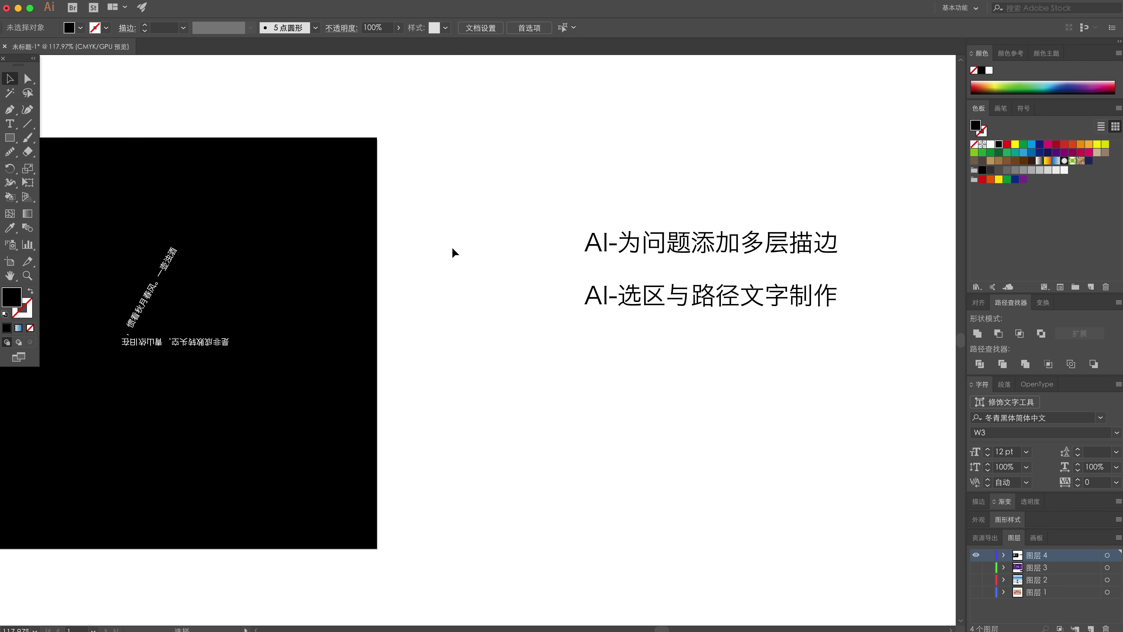
Step: Move the two artboard titles up and to the right
drag(531, 219, 715, 290)
drag(659, 243, 554, 150)
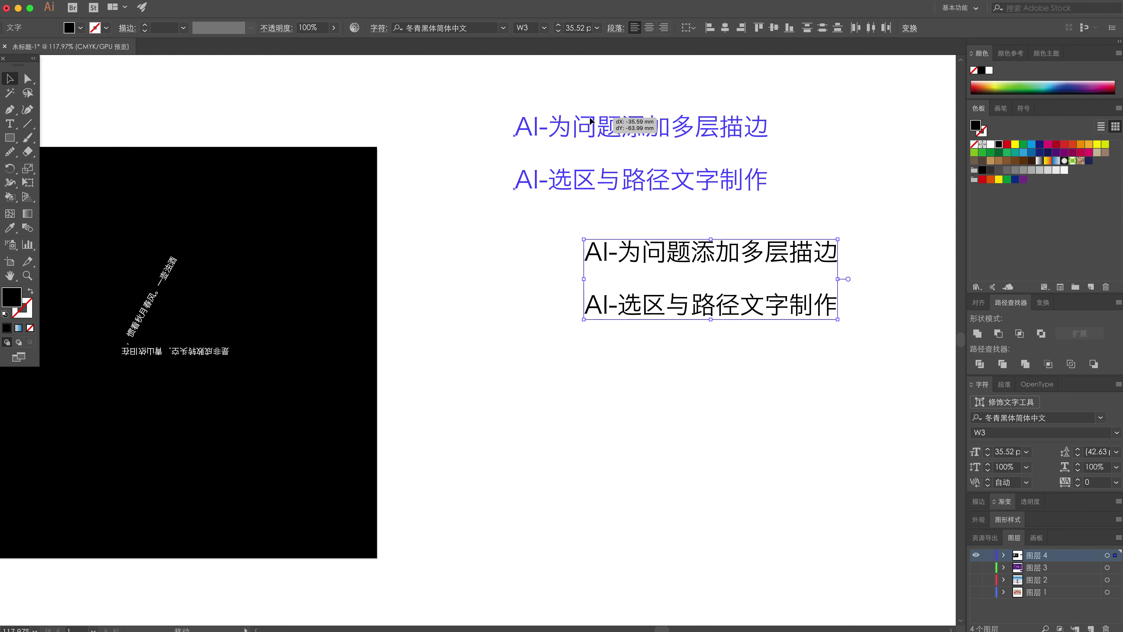
scroll(554, 151, right, 4)
drag(514, 261, 902, 269)
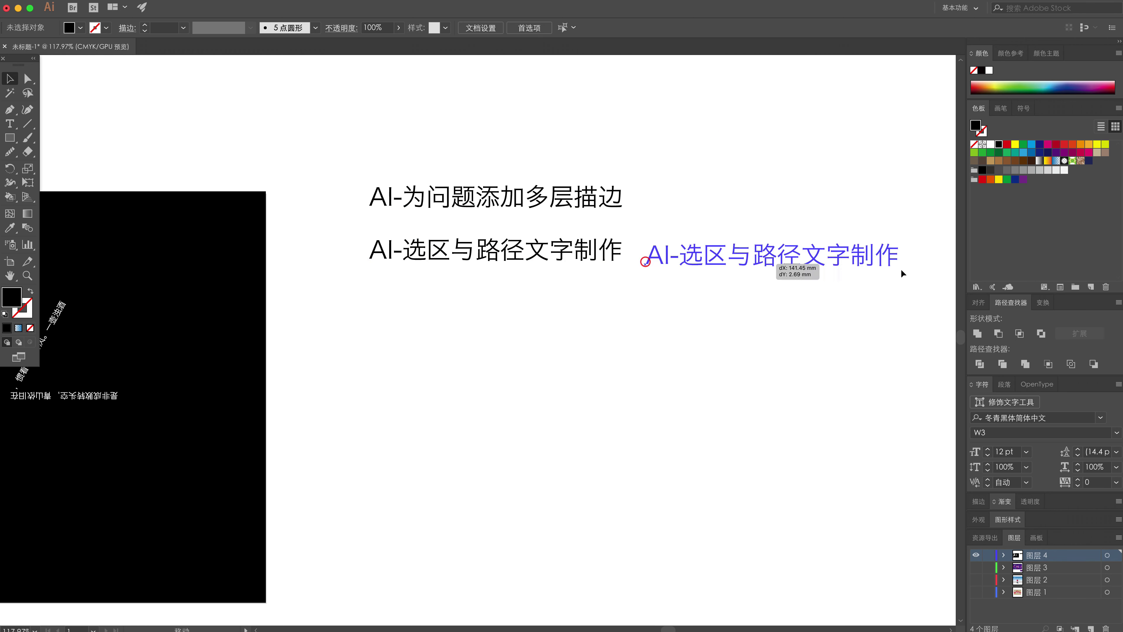
scroll(752, 296, right, 5)
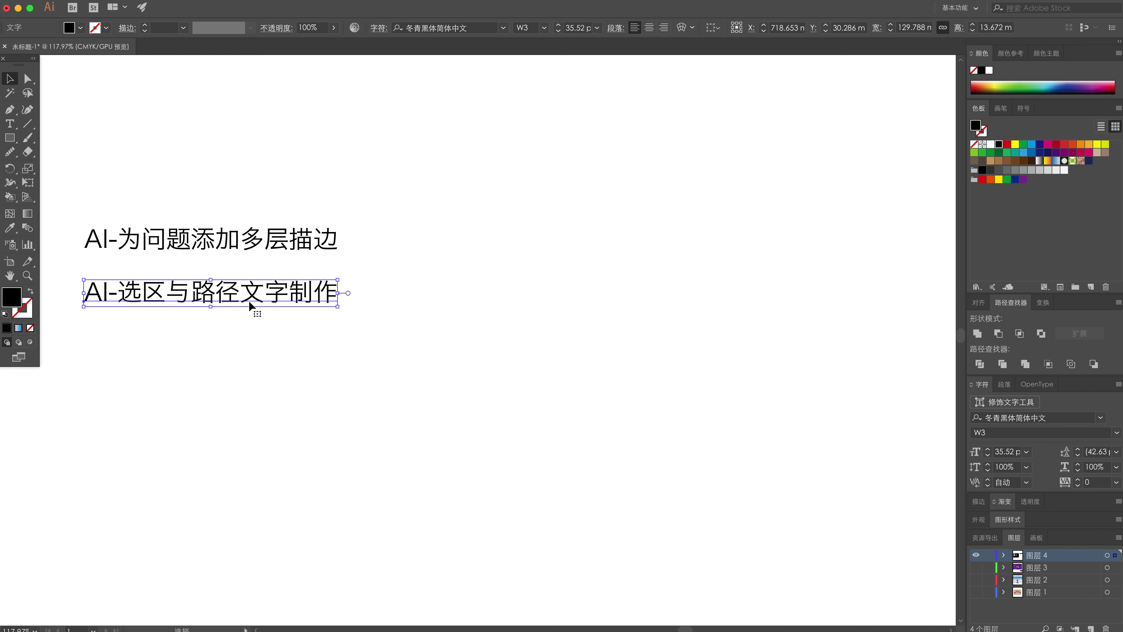
drag(250, 305, 898, 266)
mouse_move(521, 290)
mouse_down()
mouse_move(835, 291)
mouse_move(625, 198)
mouse_move(563, 199)
mouse_up()
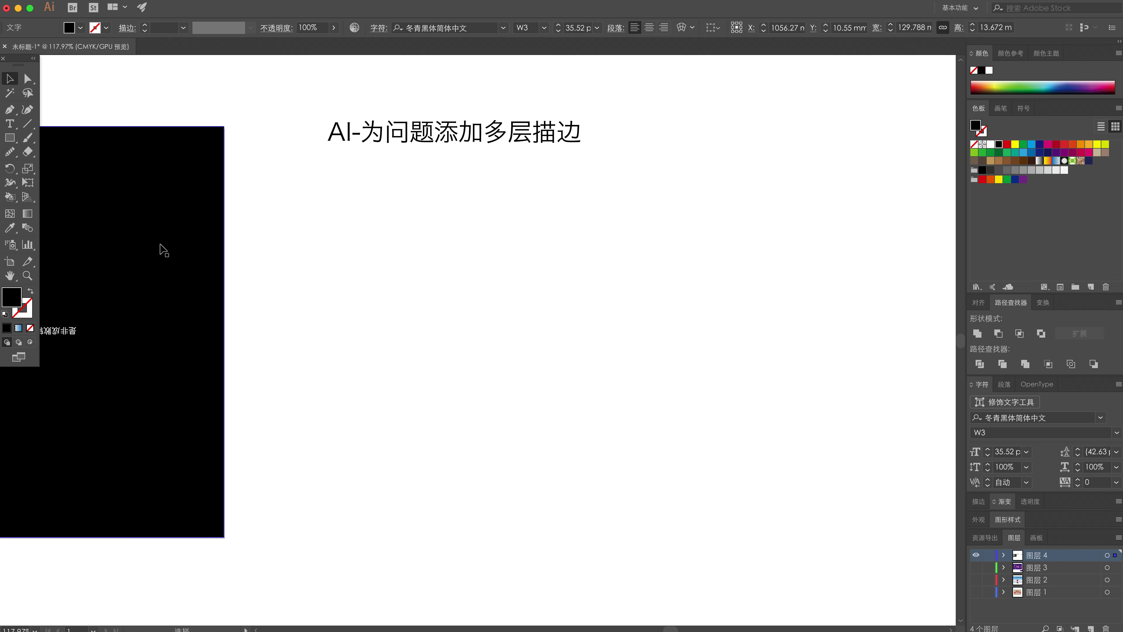
Step: Delete the black background rectangle and shift the AI-为问题添加多层描边 title right
click(149, 242)
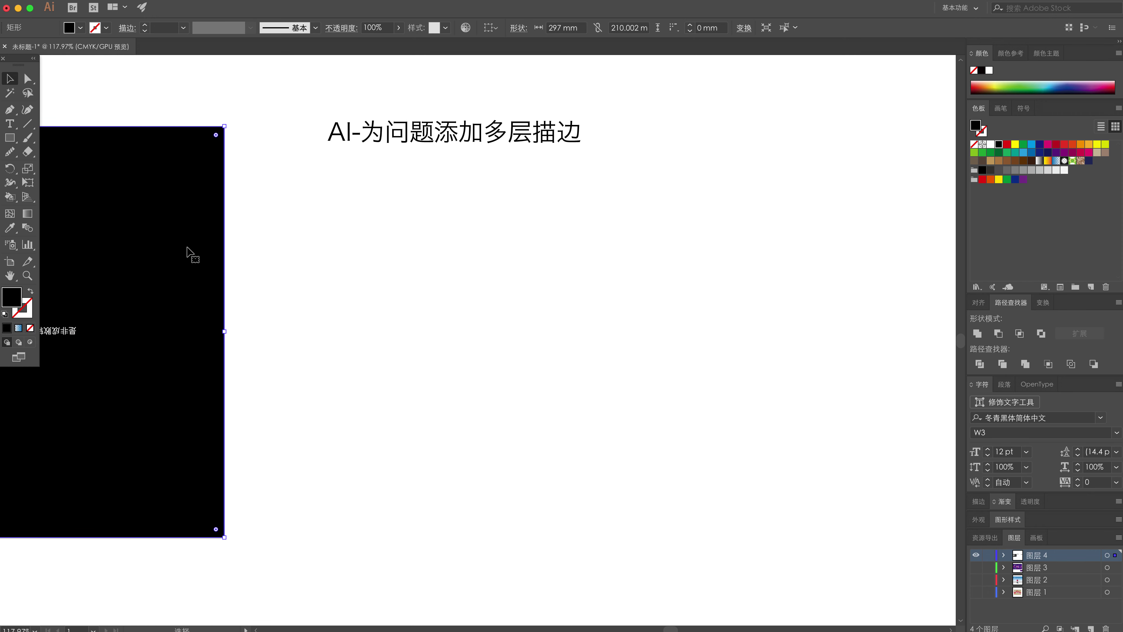
key(Delete)
scroll(295, 258, right, 5)
drag(324, 147, 484, 150)
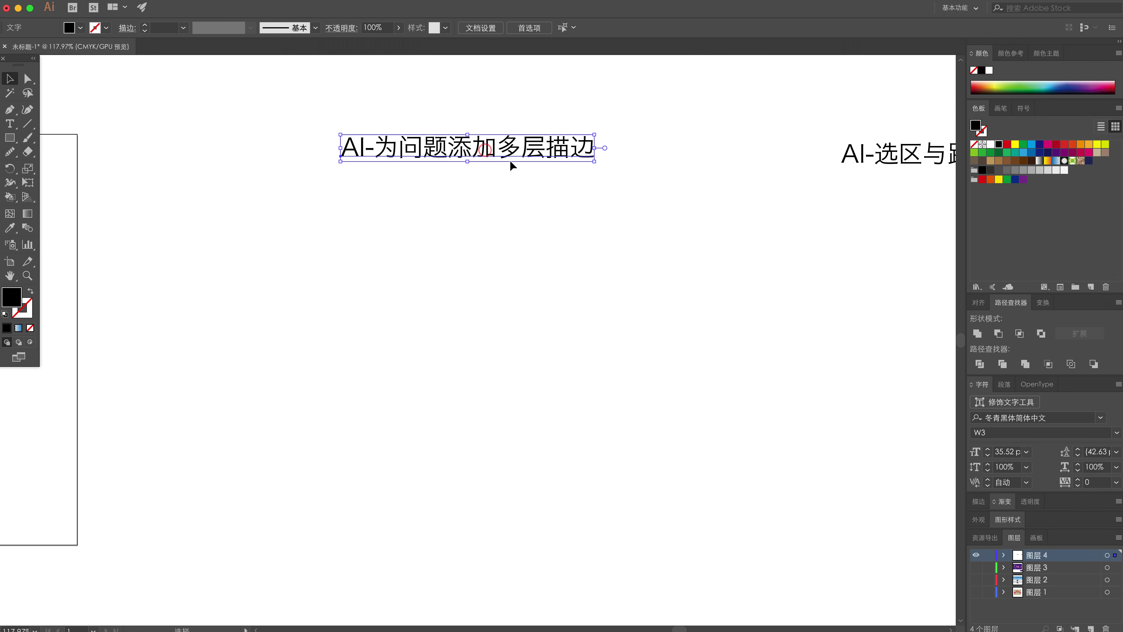
click(520, 220)
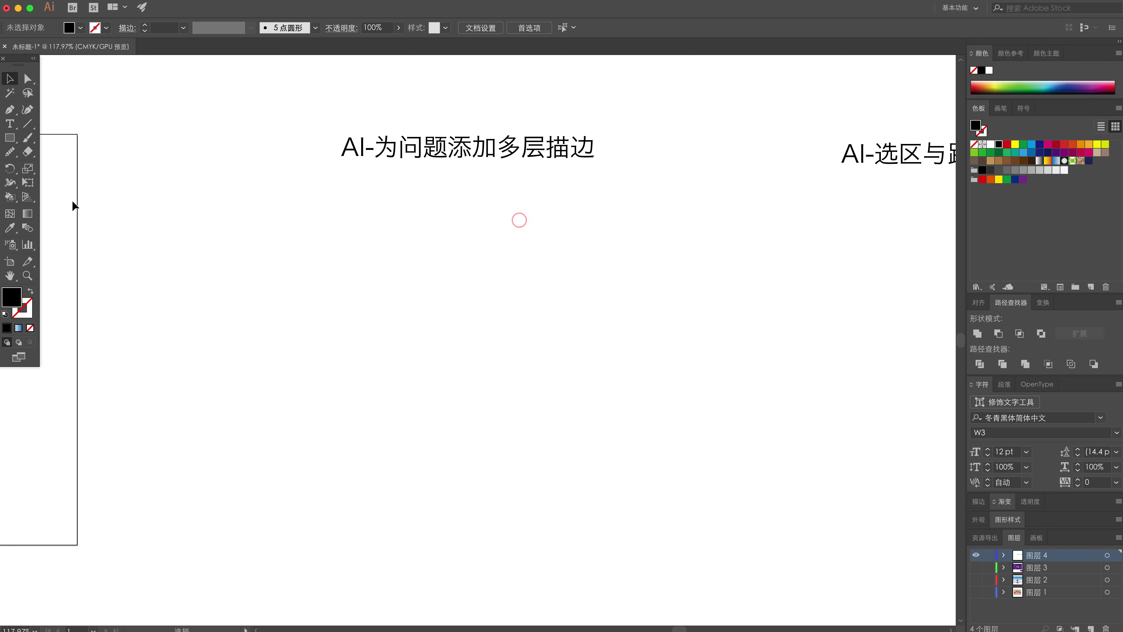
Step: Delete the AI-选区与路径文字制作 title, centre the remaining title, and place a text line below it
click(869, 167)
key(Delete)
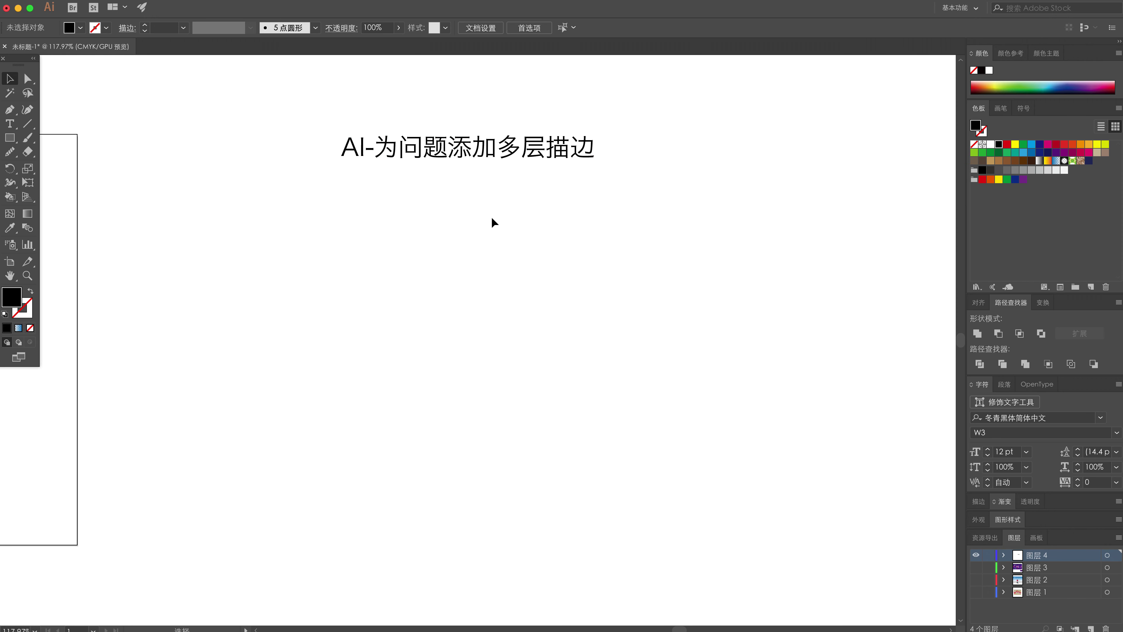
drag(487, 157, 647, 155)
drag(694, 204, 547, 225)
click(564, 241)
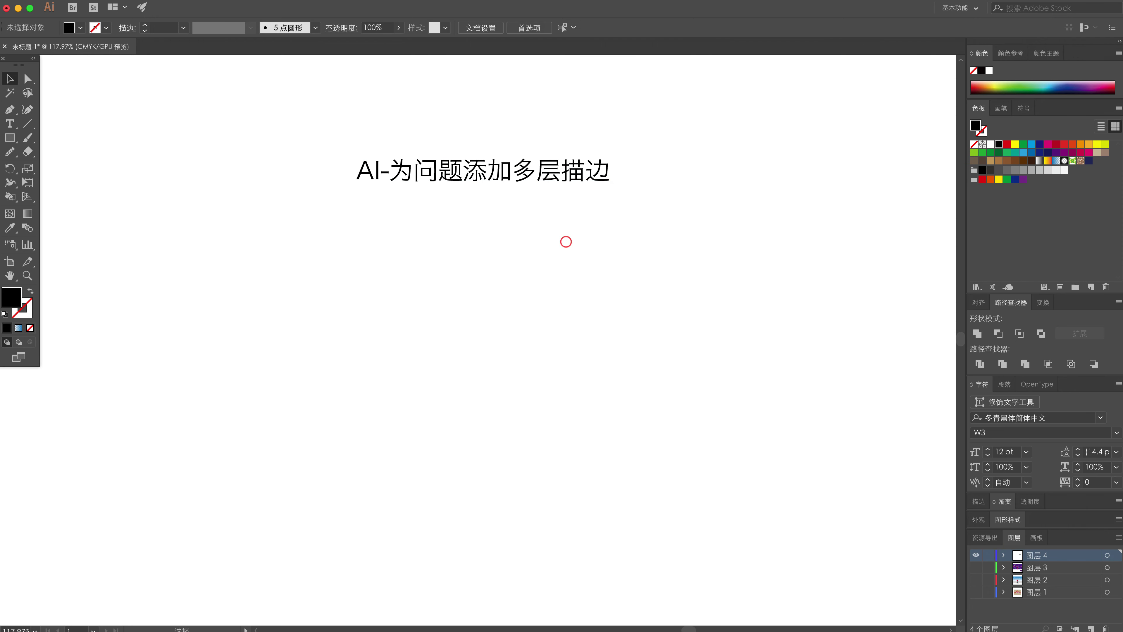
key(t)
click(324, 294)
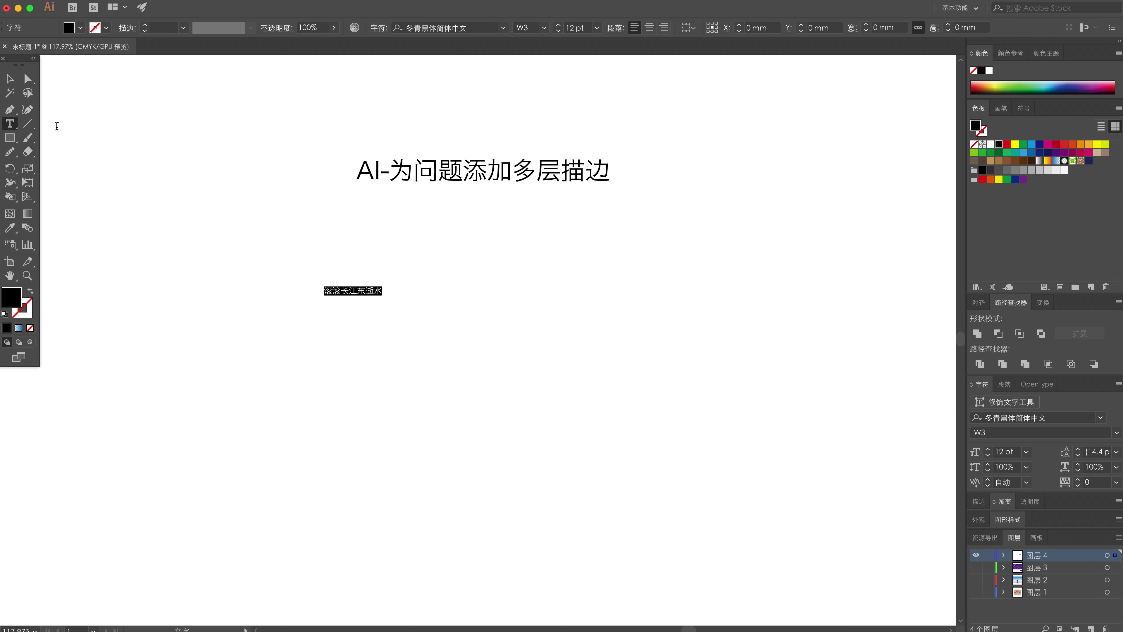
Step: Scale the 滚滚长江东逝水 text up to about 83.31 pt
click(8, 79)
drag(383, 295, 727, 439)
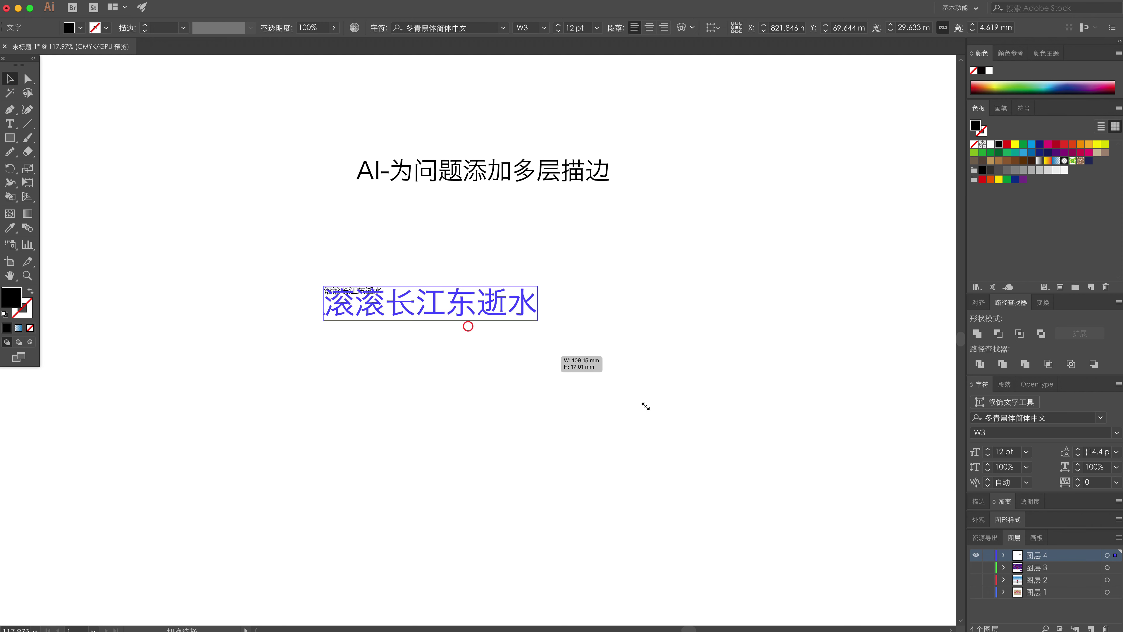
click(569, 417)
drag(596, 416, 580, 305)
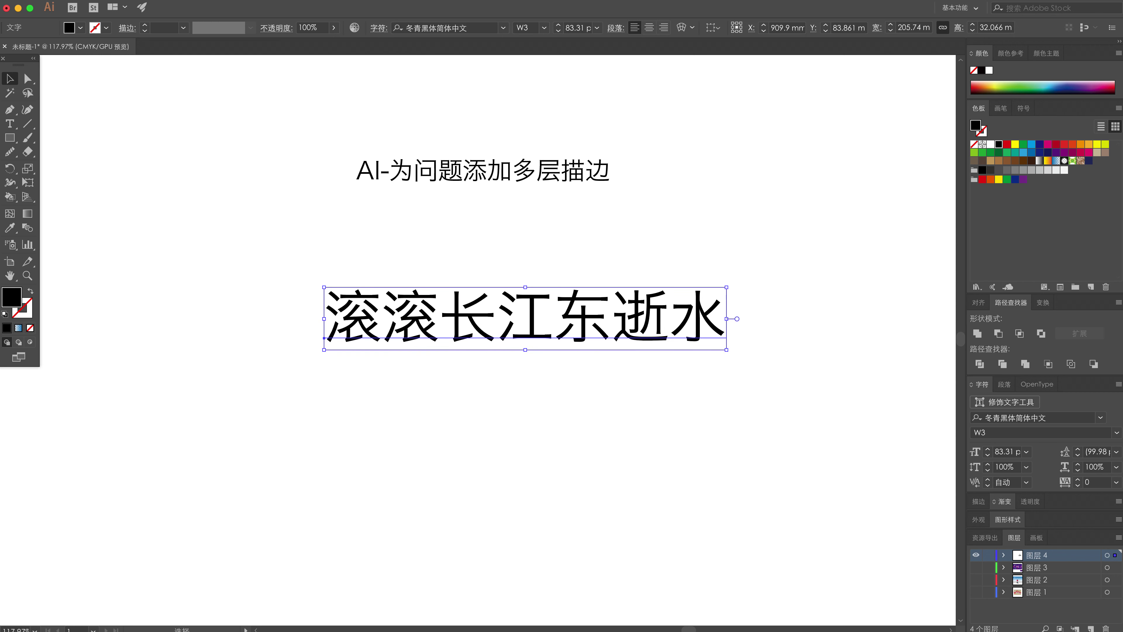
Step: Set the headline in the bold 方正兰亭特黑简体 font and reselect it
click(1101, 418)
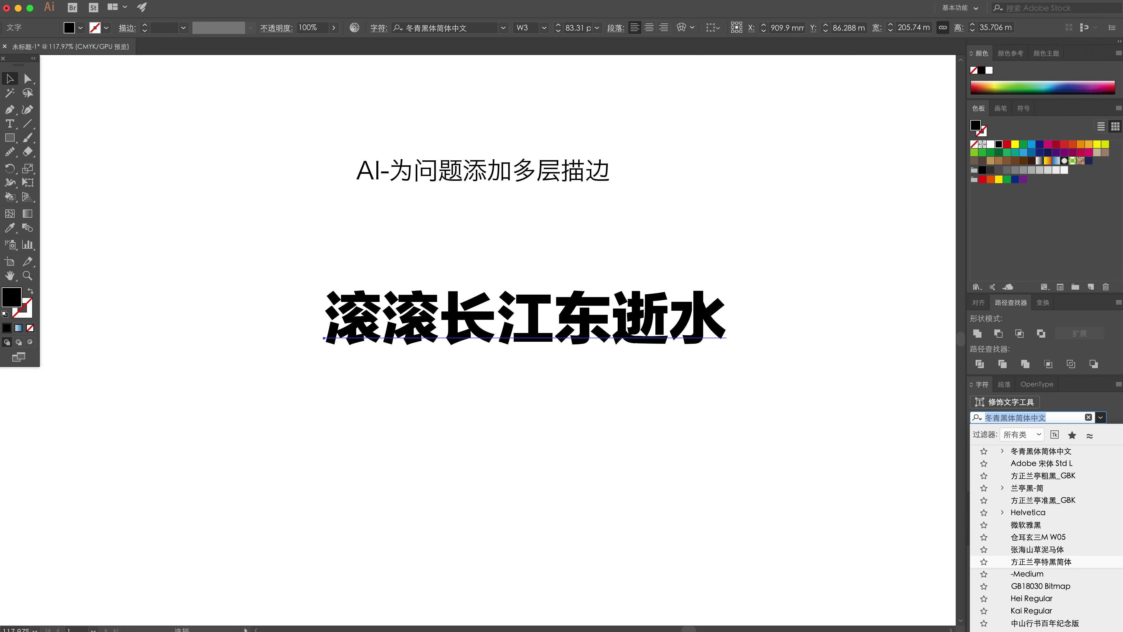
click(1041, 562)
click(639, 430)
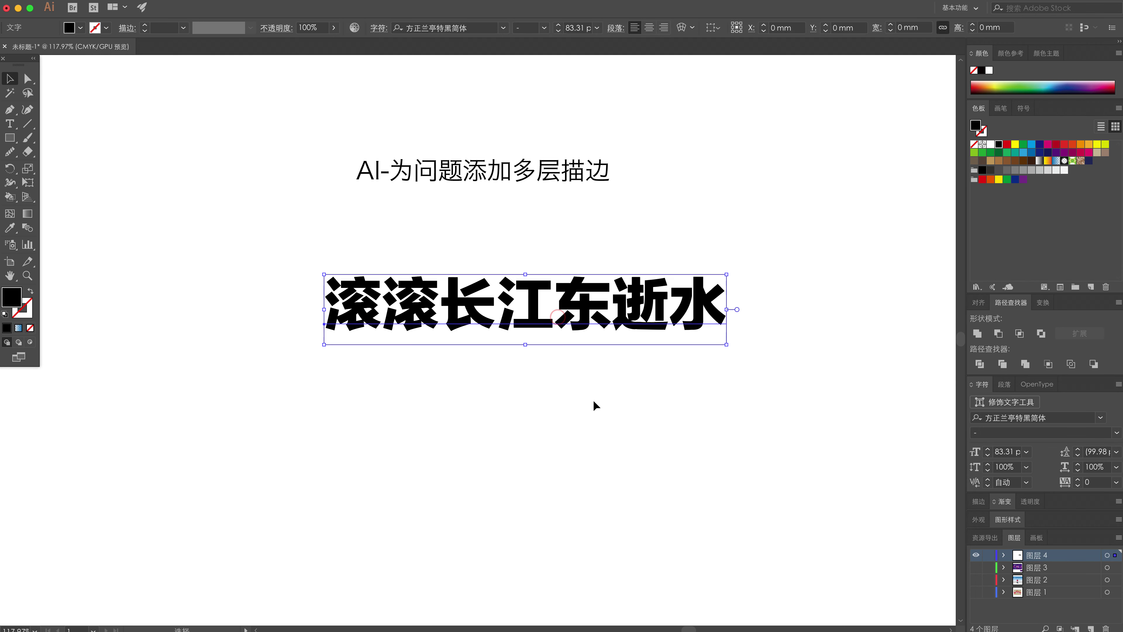
click(590, 394)
click(532, 323)
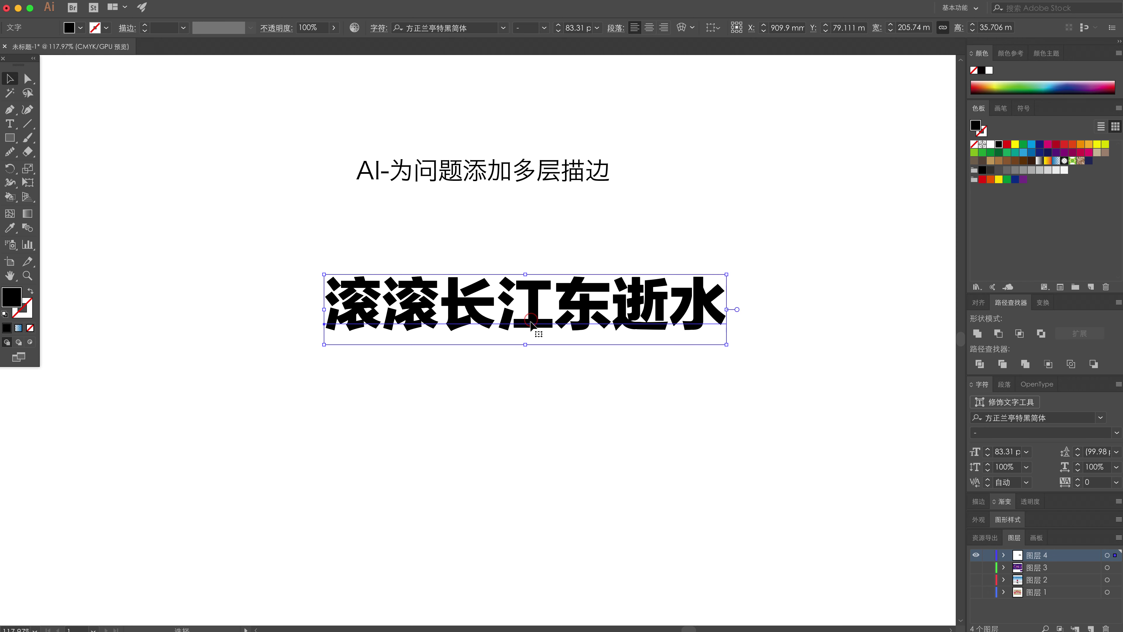
click(626, 400)
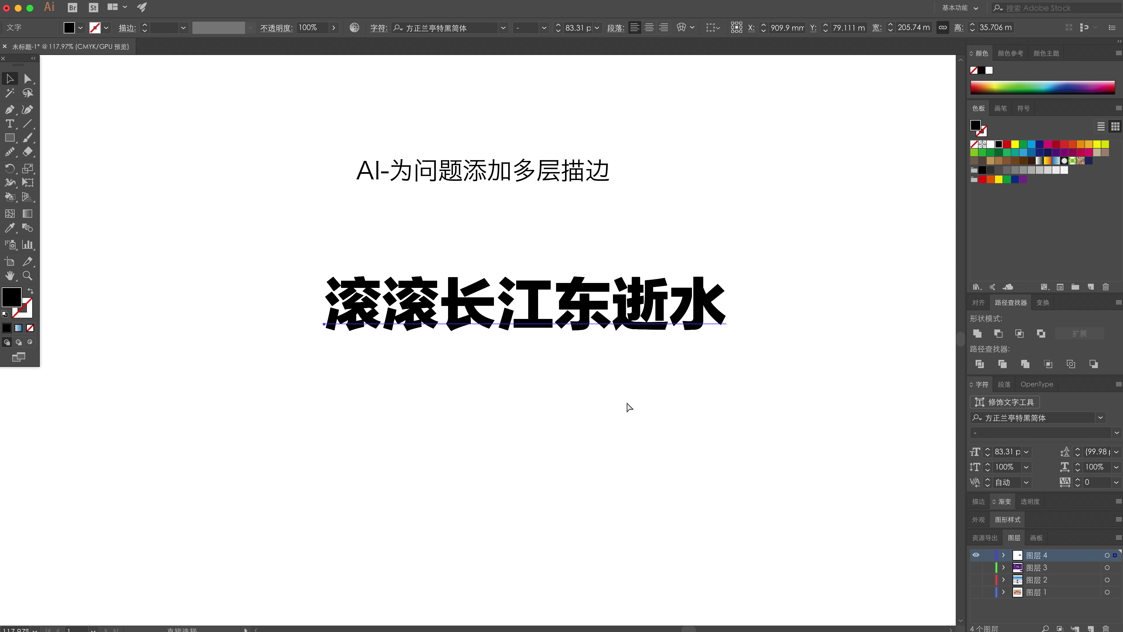
drag(604, 306, 594, 379)
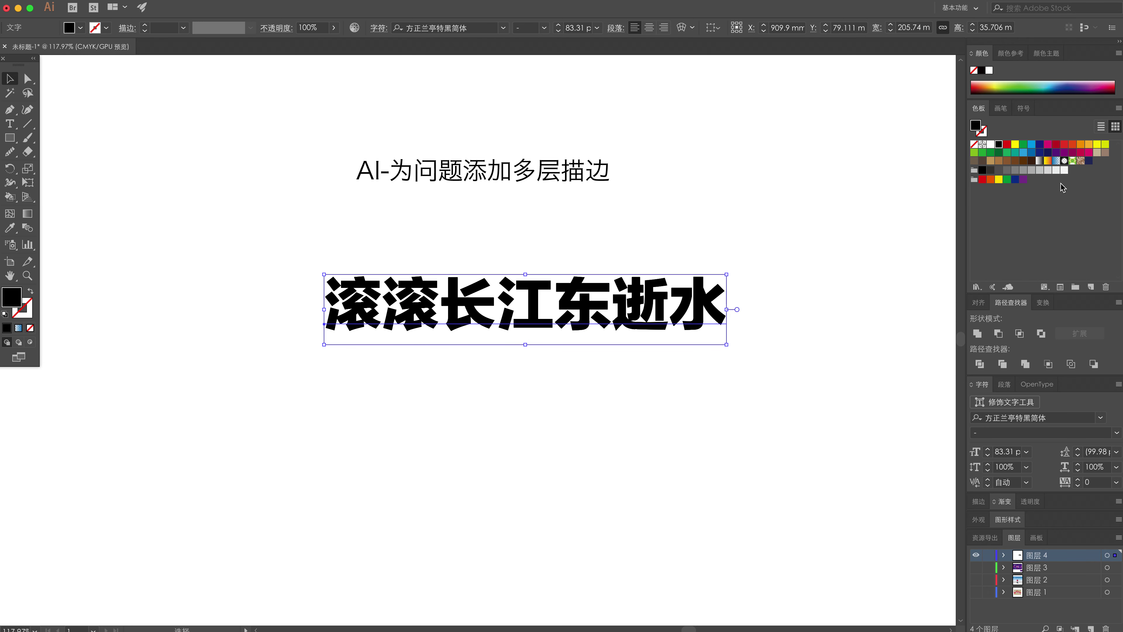
Step: Give the black 滚滚长江东逝水 headline a yellow stroke and zoom in on 逝水 to check it
click(982, 131)
click(1016, 144)
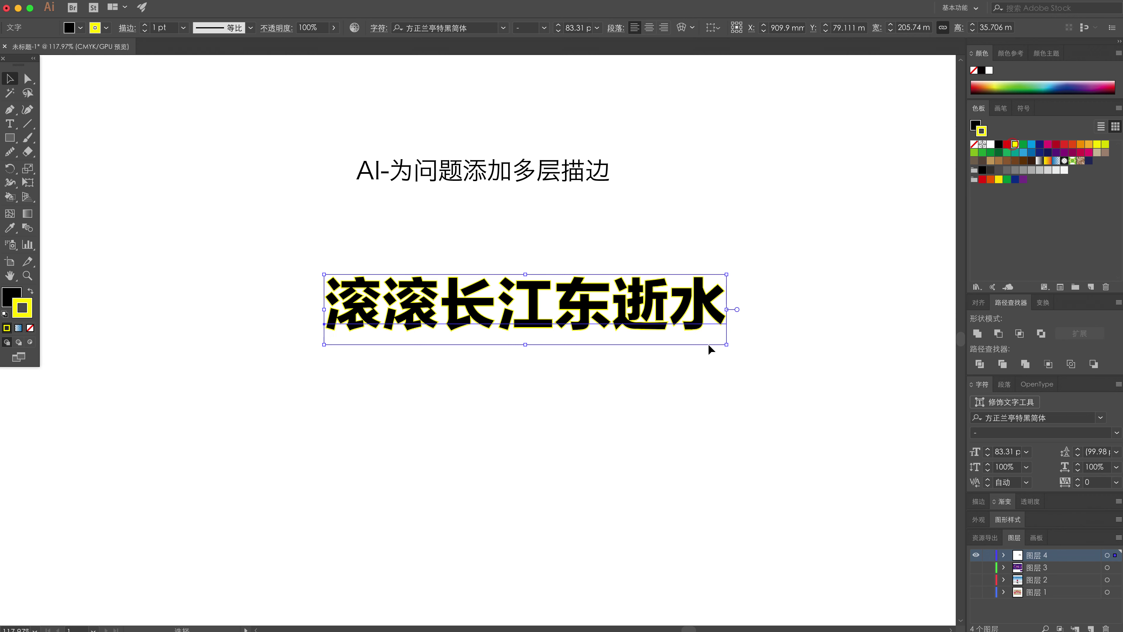
click(707, 342)
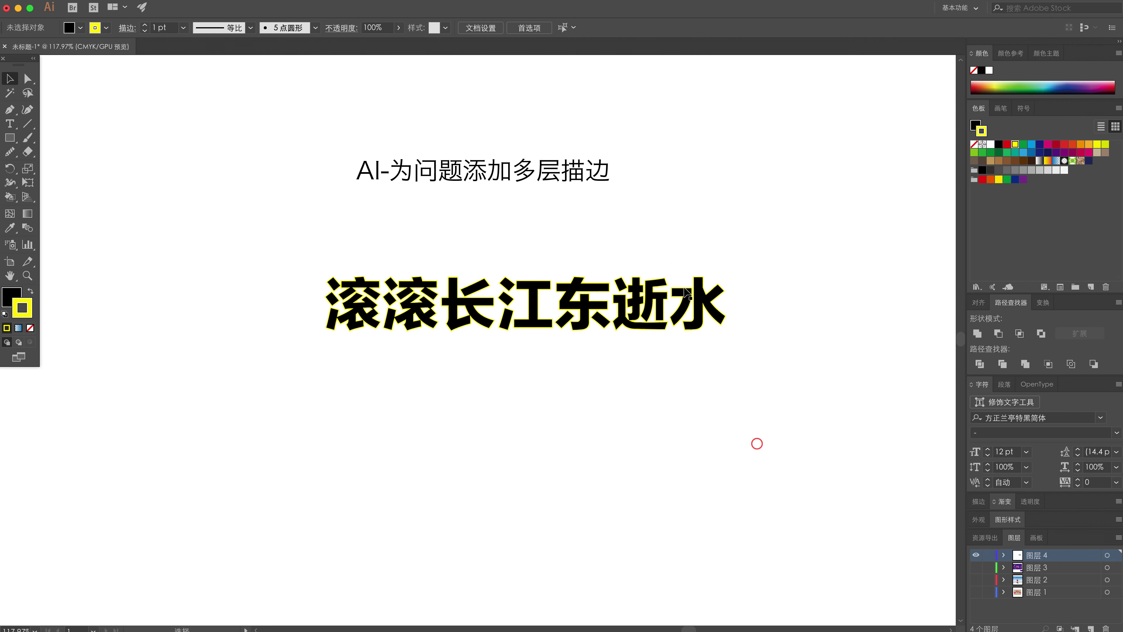
drag(637, 284, 739, 329)
click(504, 296)
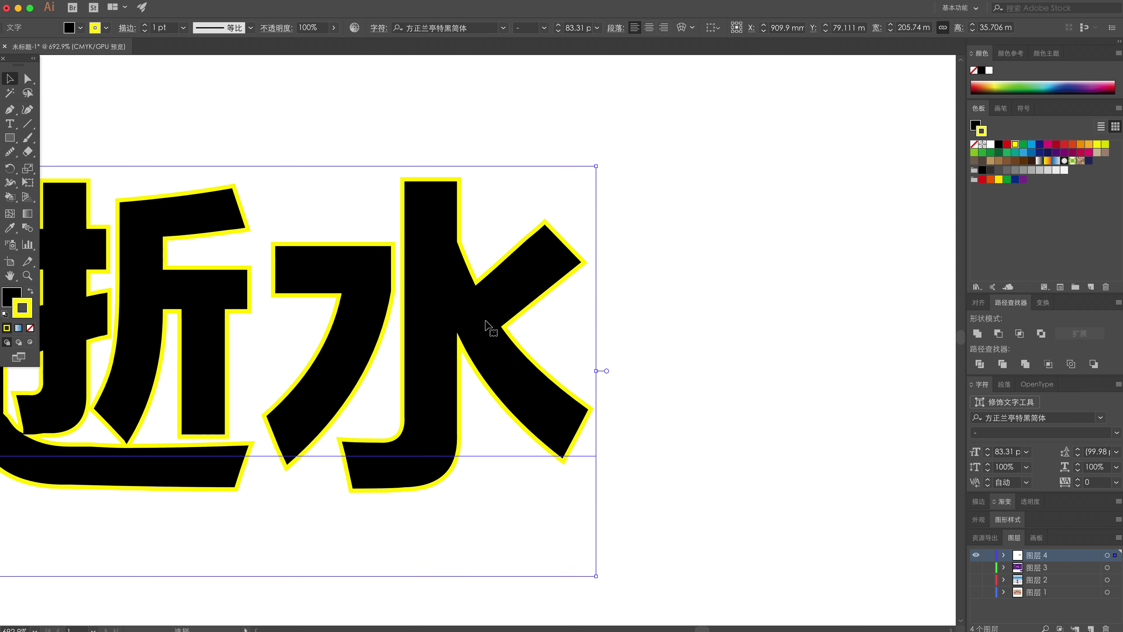
Step: Zoom into the yellow outline's edge and change its Align Stroke option in the Stroke panel
click(685, 293)
click(394, 334)
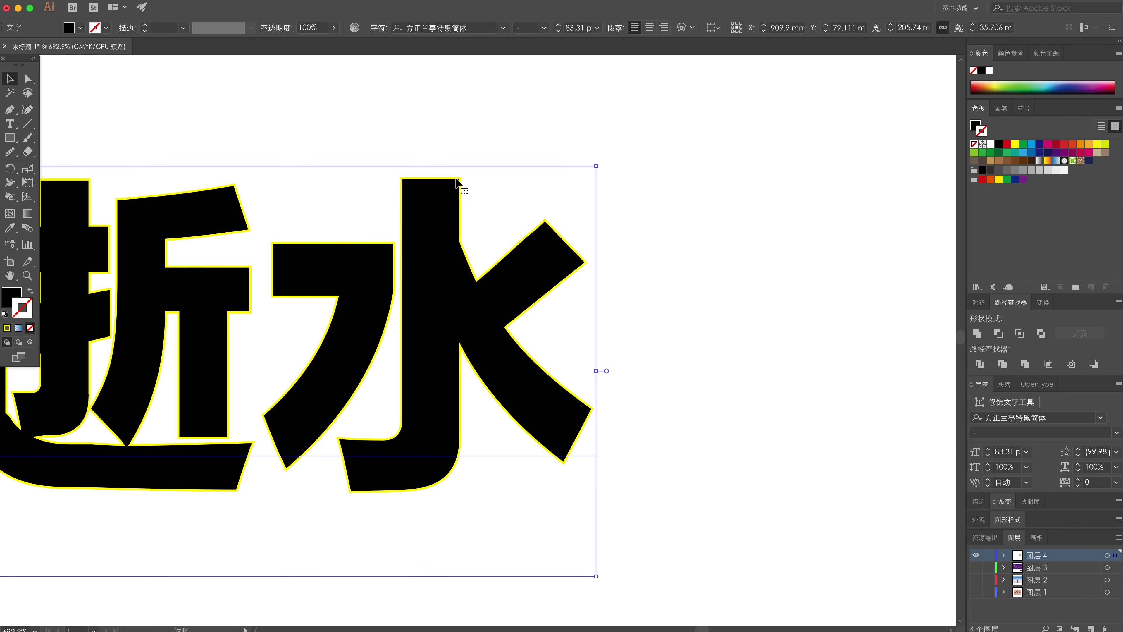
click(482, 206)
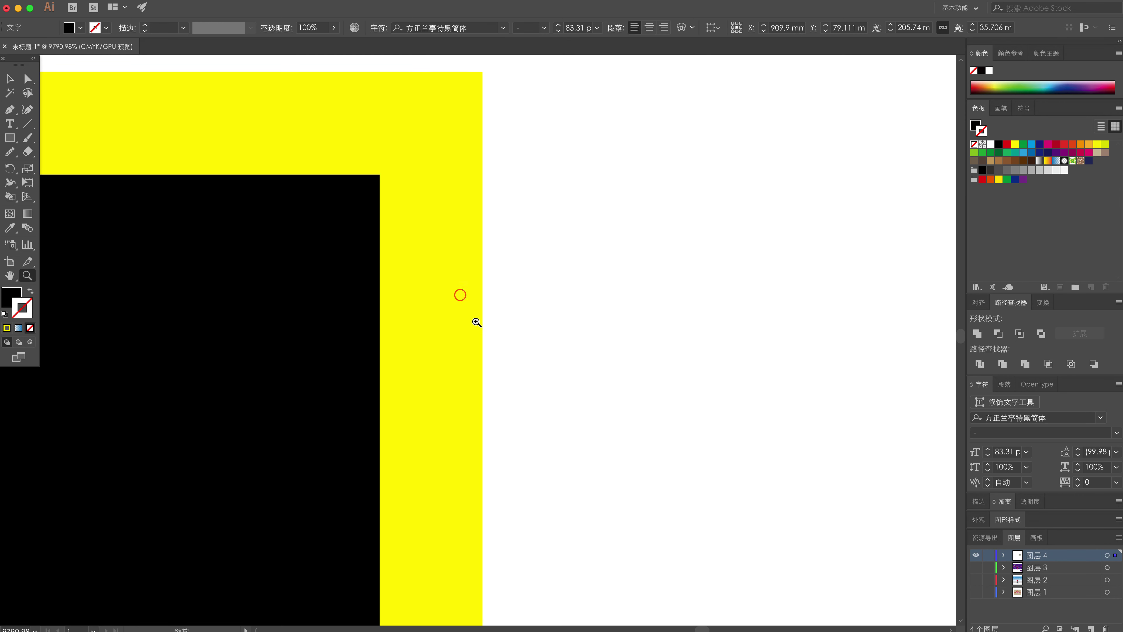
click(321, 190)
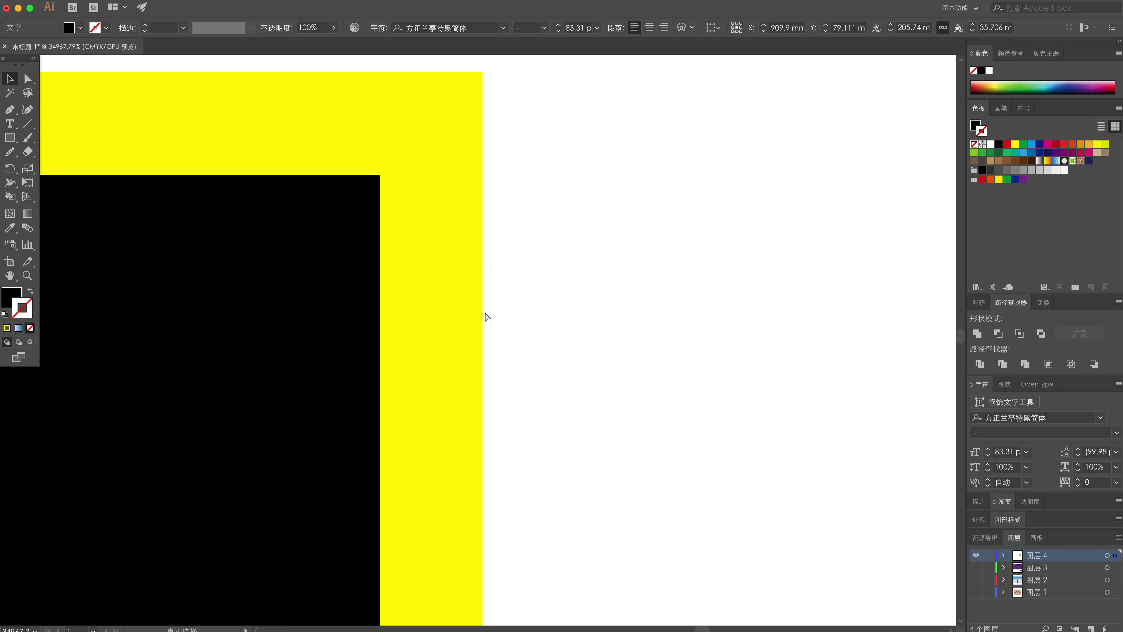
click(485, 314)
click(418, 279)
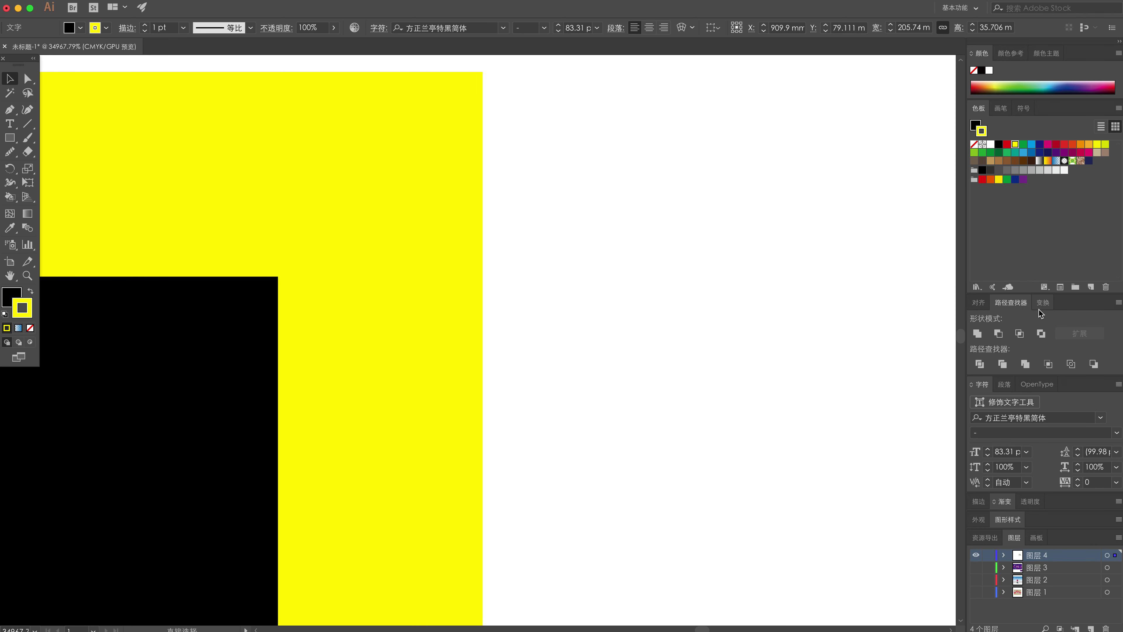
click(976, 502)
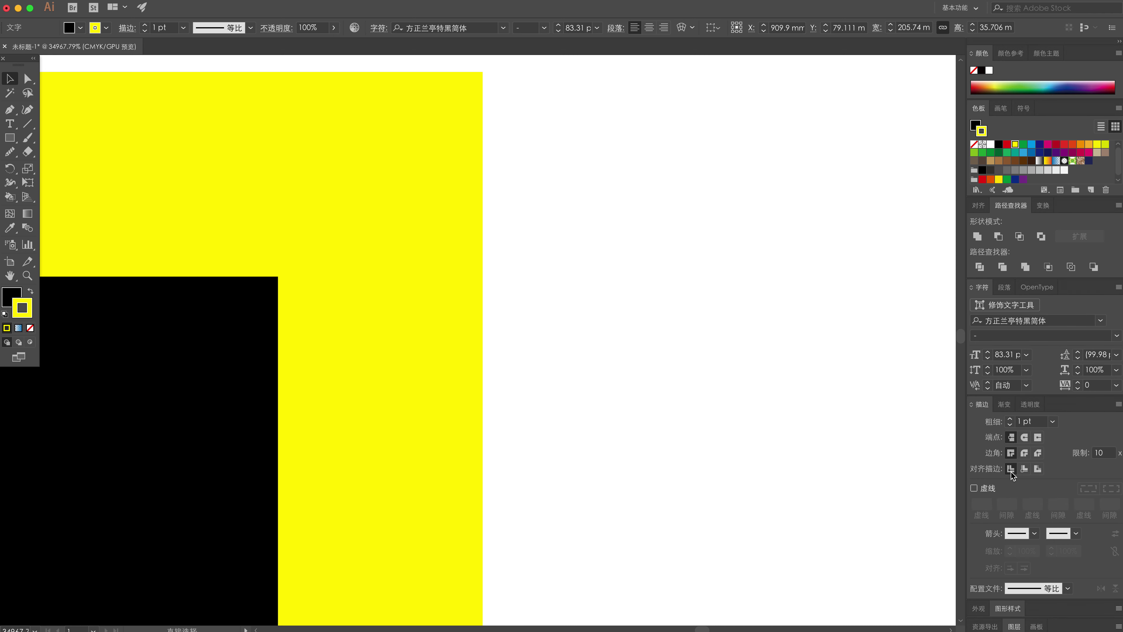
click(1031, 472)
click(612, 478)
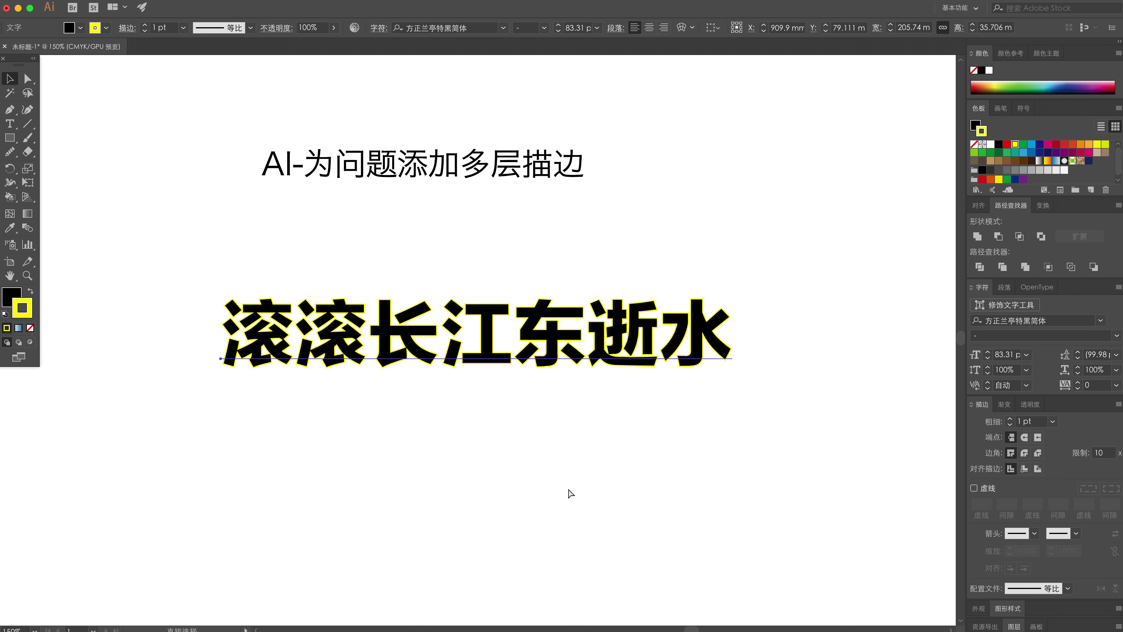
Step: Set the headline's yellow outline weight to 12 pt
click(516, 407)
click(468, 339)
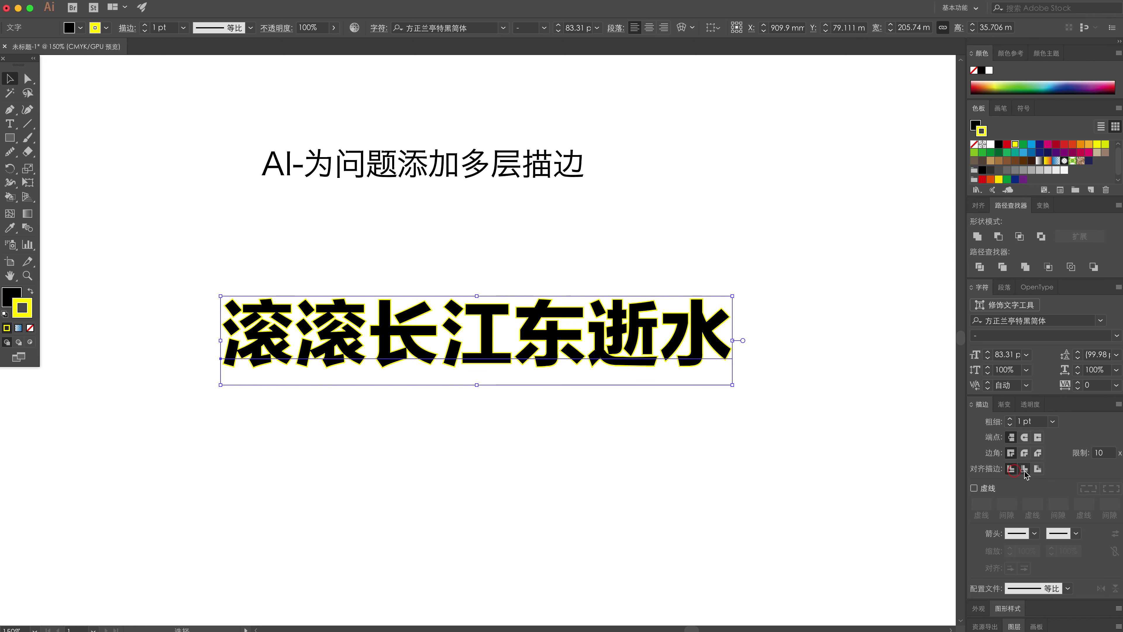
click(811, 461)
click(650, 352)
click(1053, 425)
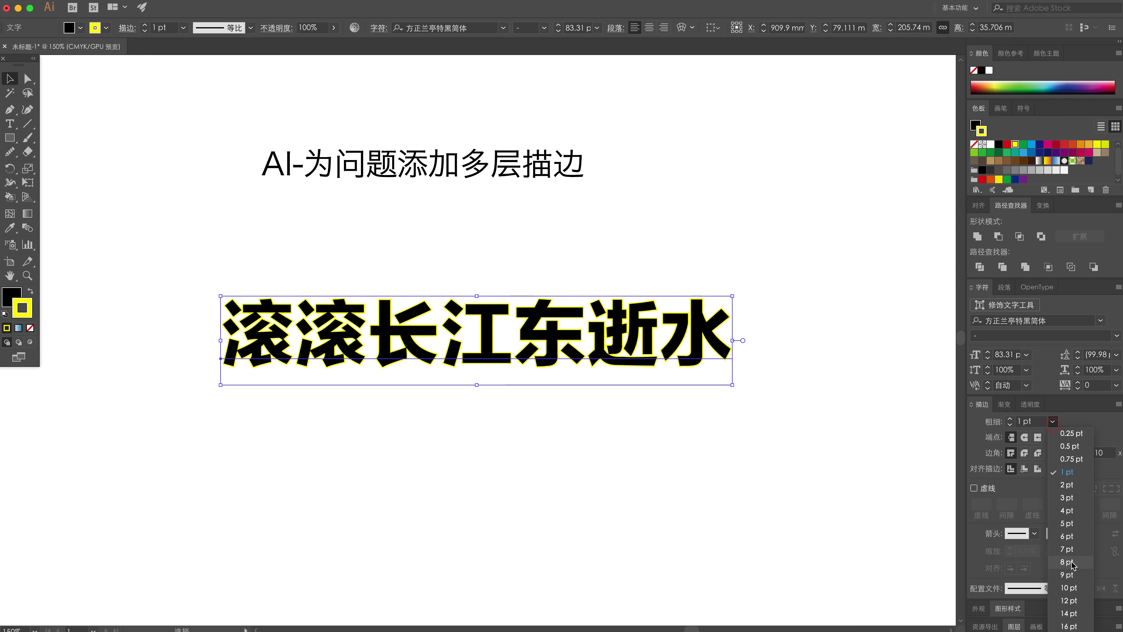
click(1070, 605)
click(814, 415)
click(608, 355)
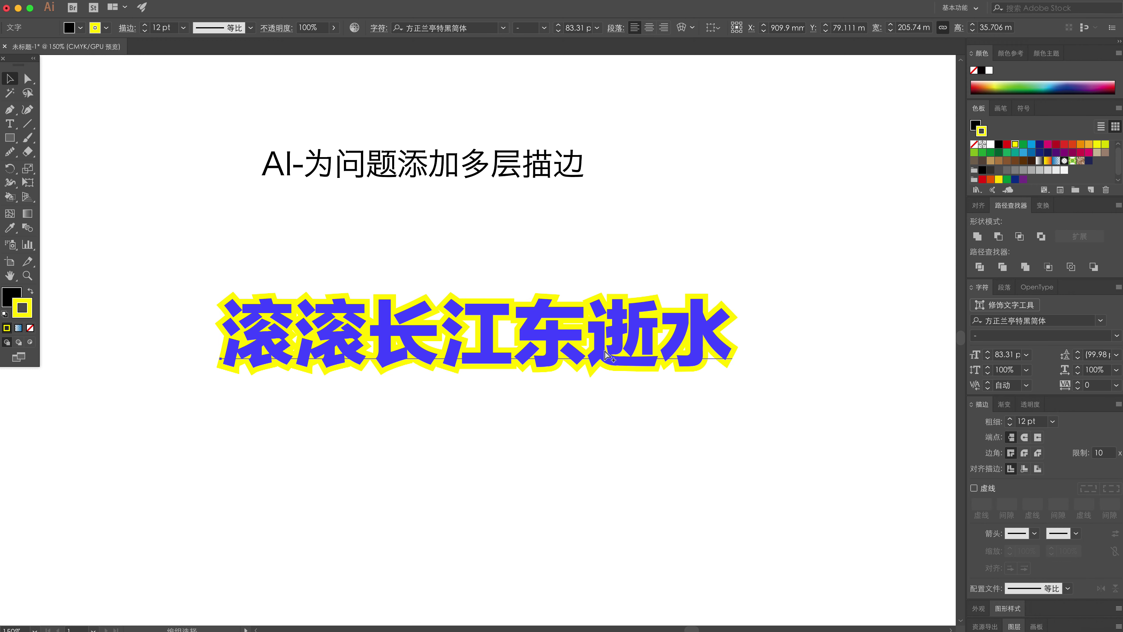
Step: Pan toward the next artboard's title and reselect the 滚滚长江东逝水 headline
click(670, 239)
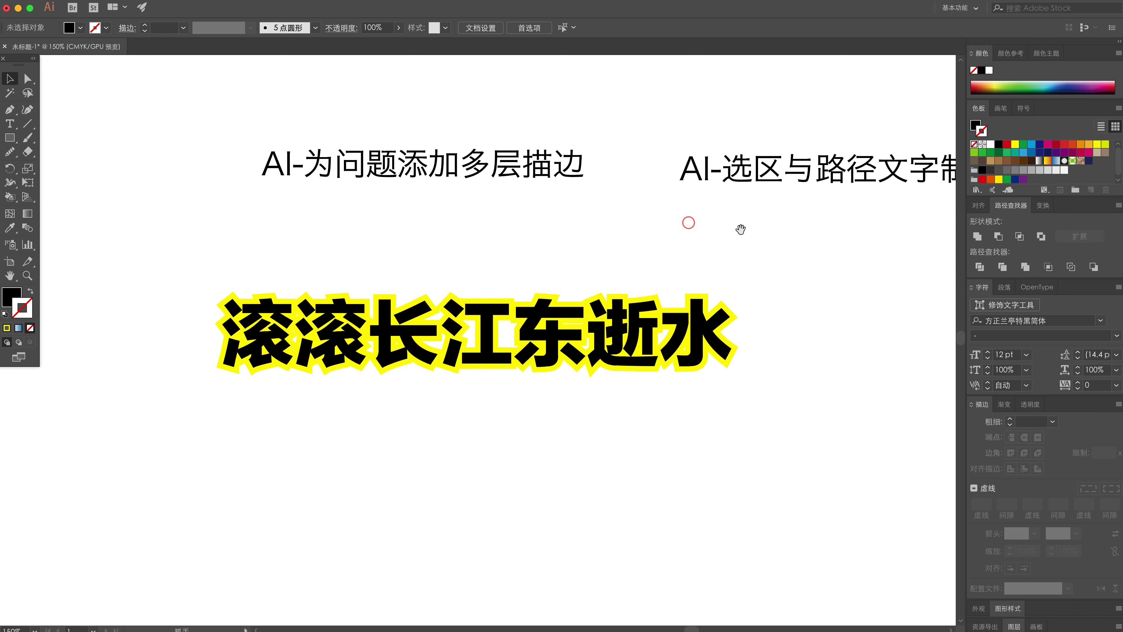
scroll(739, 229, right, 10)
drag(234, 163, 709, 197)
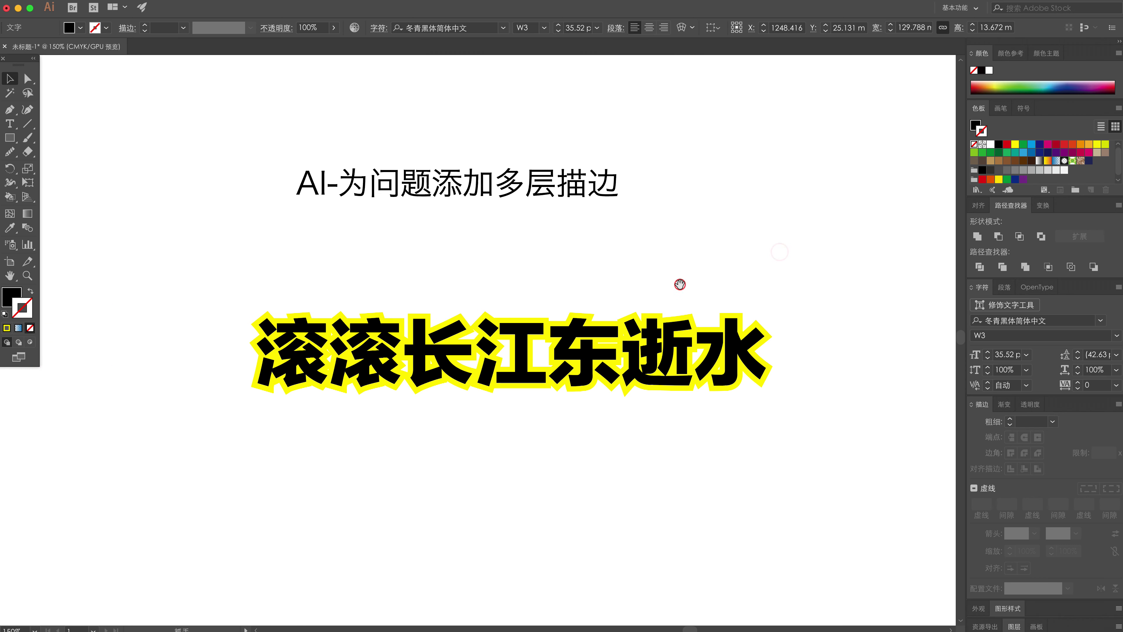
click(601, 372)
click(630, 437)
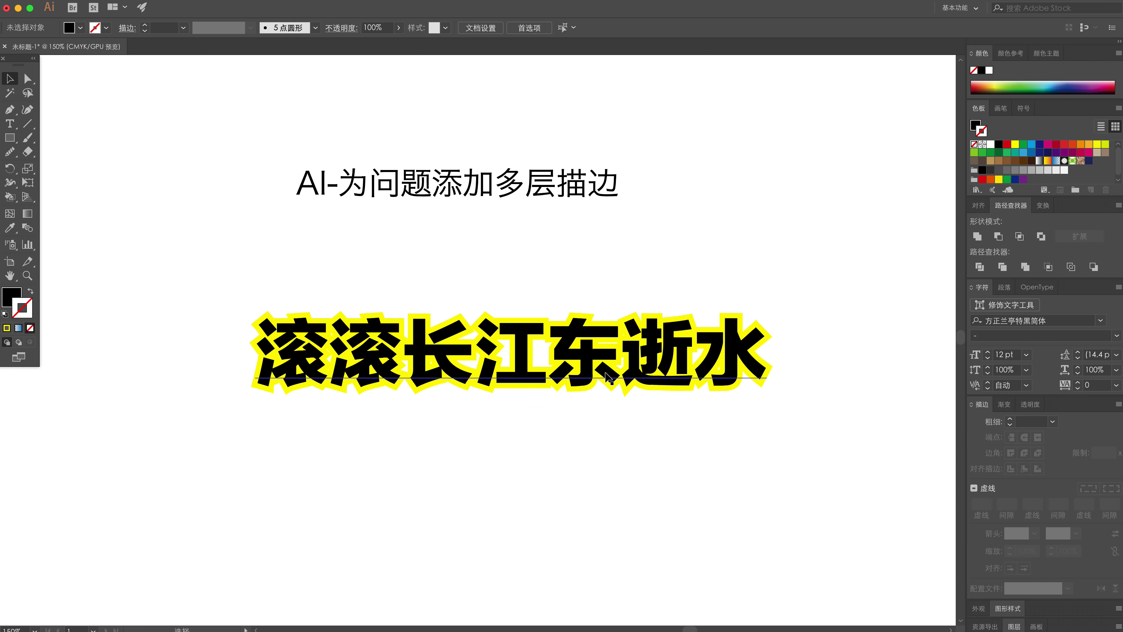
drag(602, 376, 609, 447)
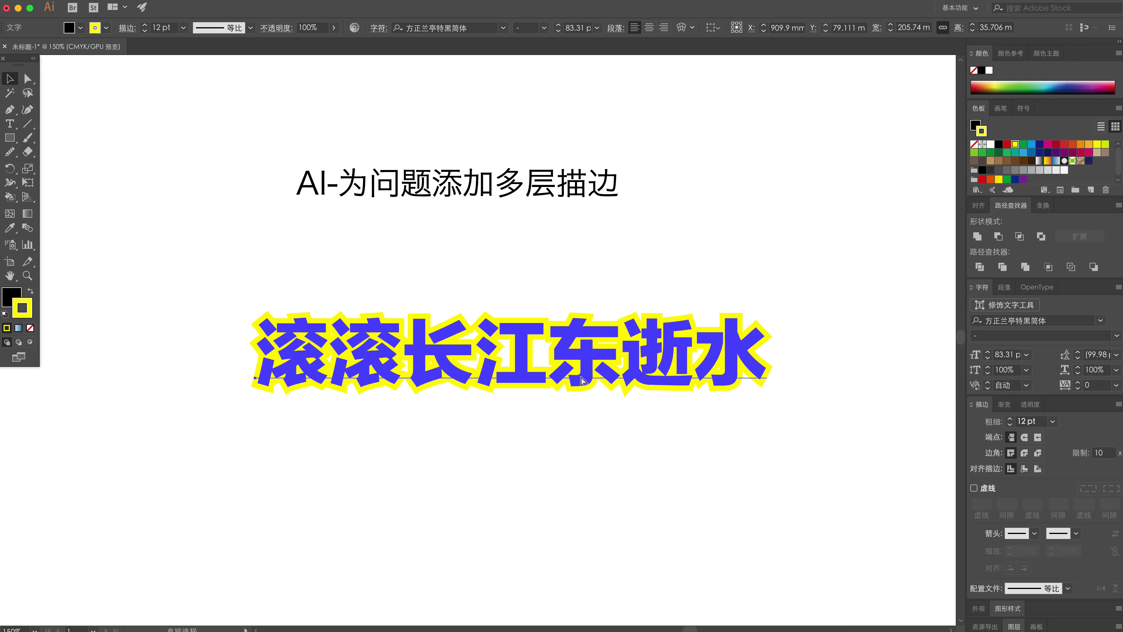
Step: Make the stacked copy a 16 pt magenta outline and paste a black, unstroked copy in front
key(v)
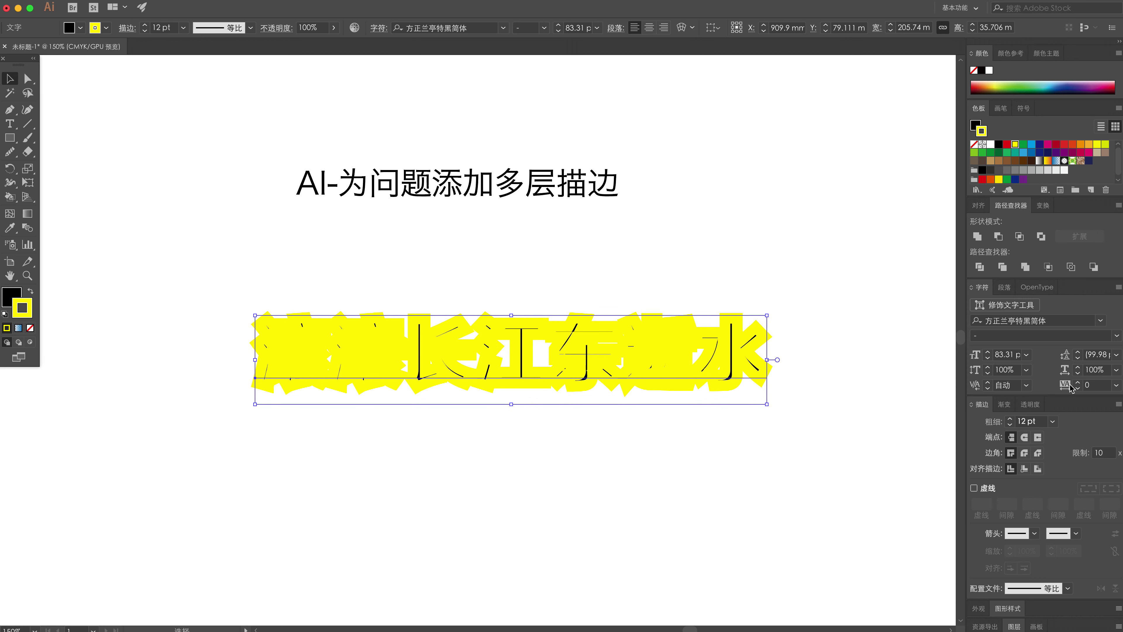
click(1053, 422)
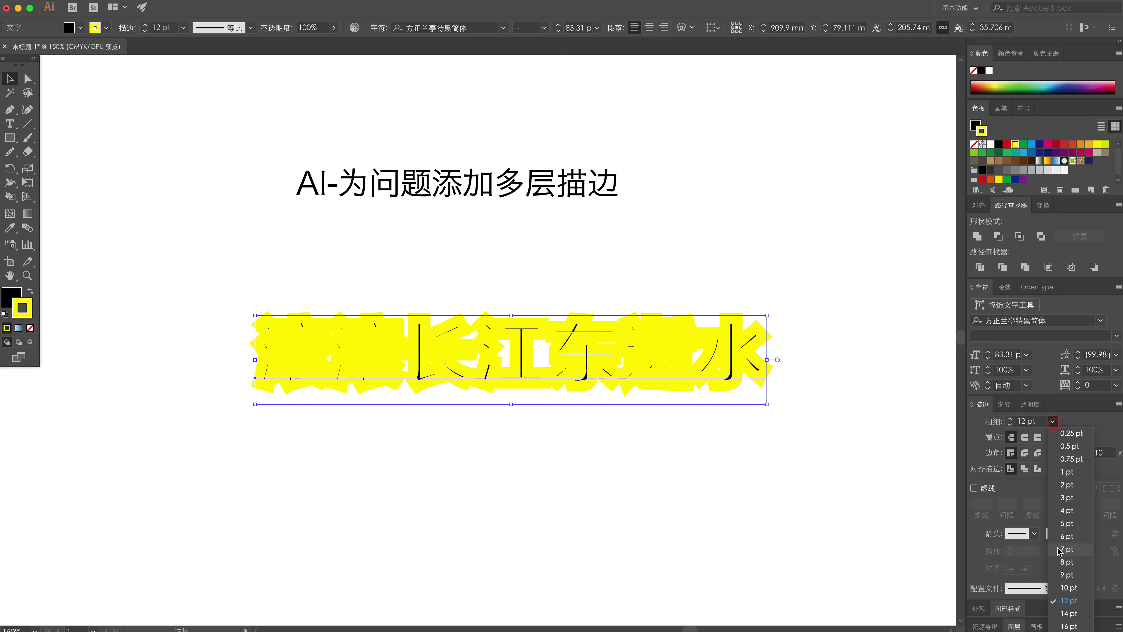
click(1070, 626)
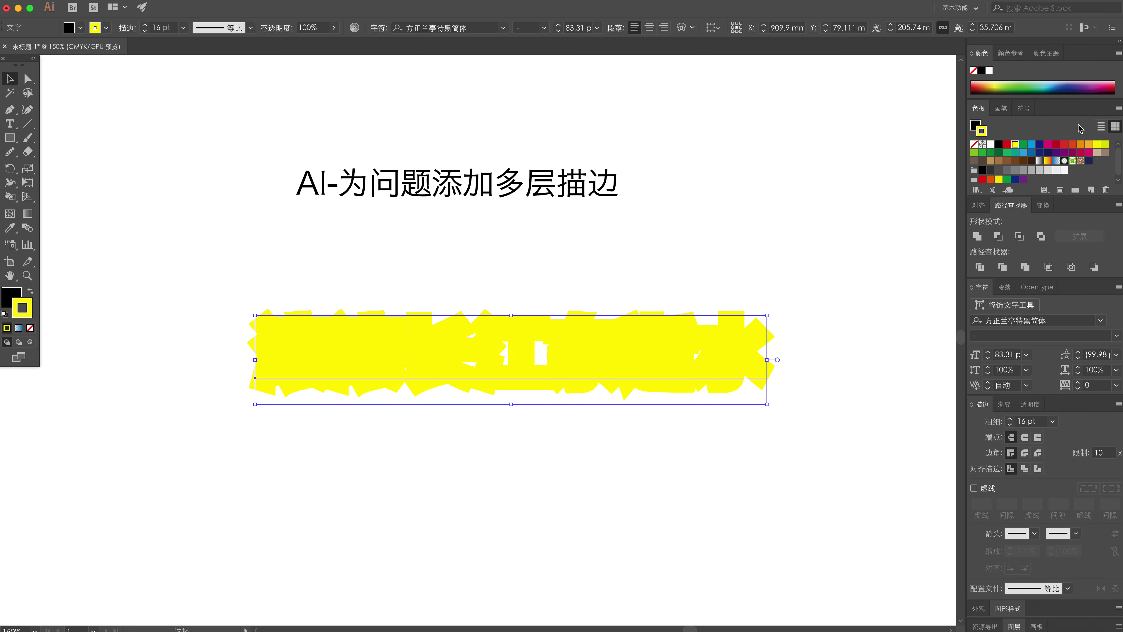
click(1090, 152)
click(774, 259)
drag(652, 356, 641, 379)
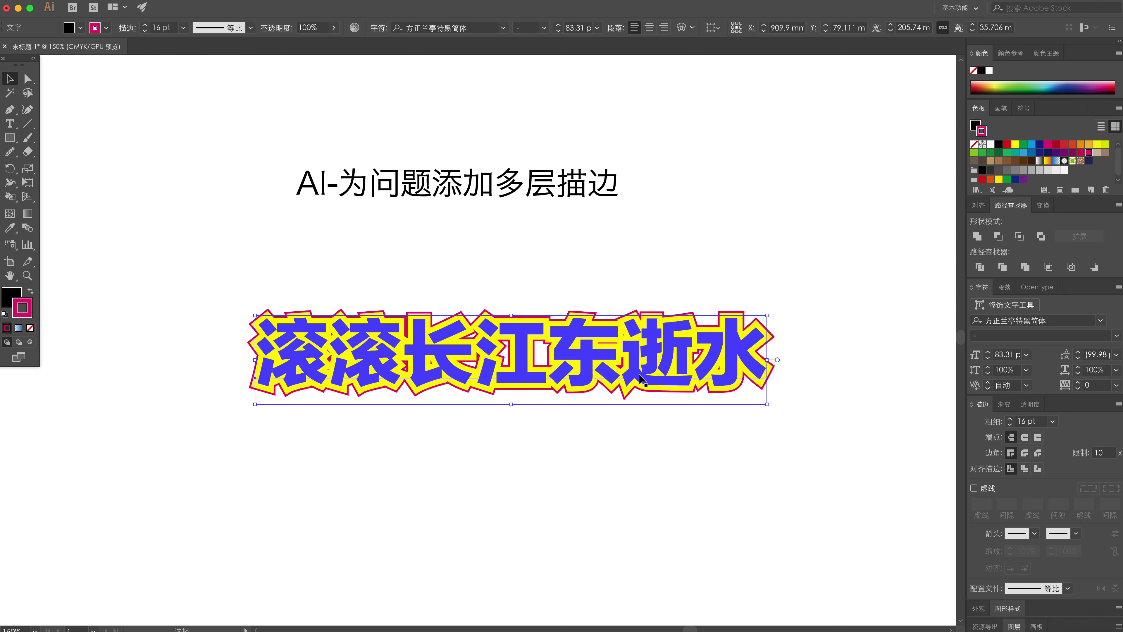
key(ctrl+f)
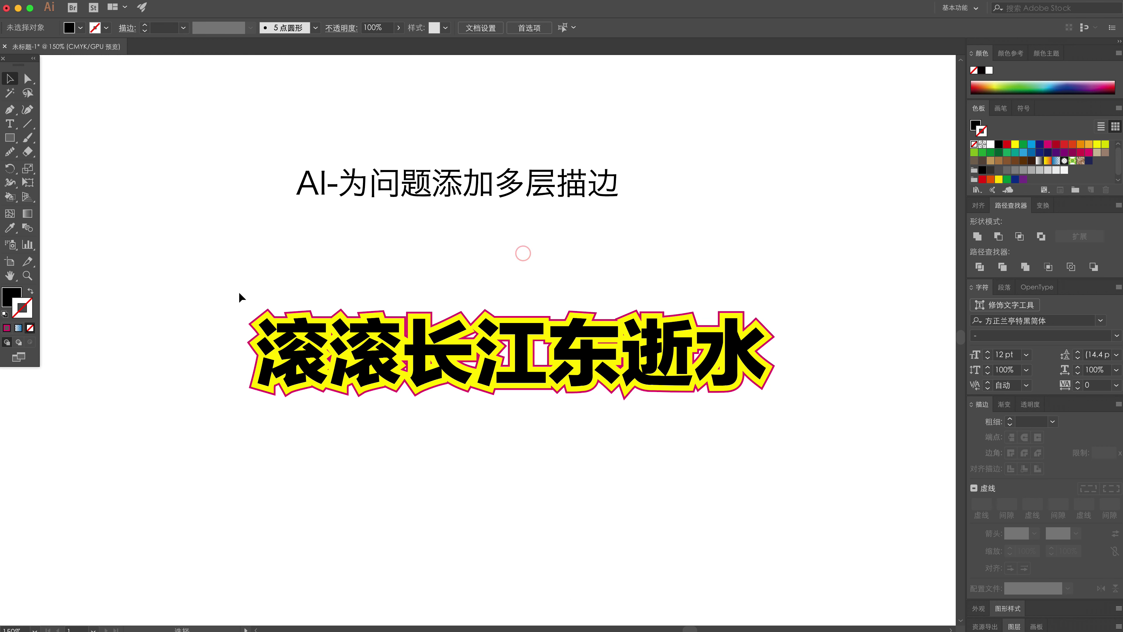
drag(238, 293, 633, 492)
Step: Zoom in, select the magenta-outlined copy and set its stroke weight to 30 pt
click(359, 432)
click(281, 341)
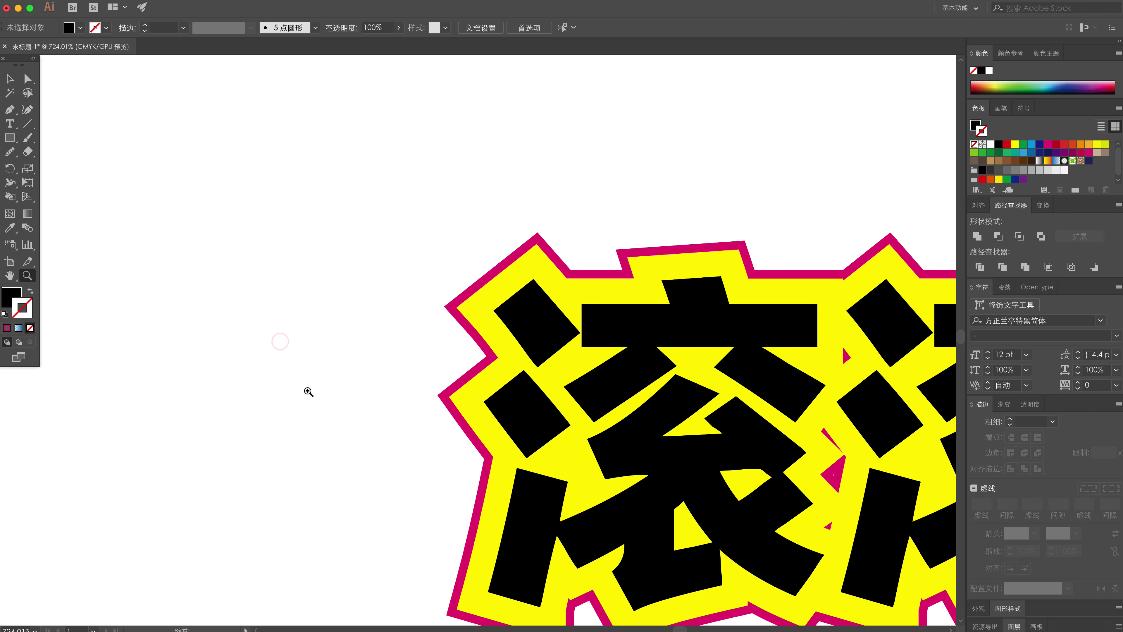
click(547, 363)
key(ctrl+shift+bracketleft)
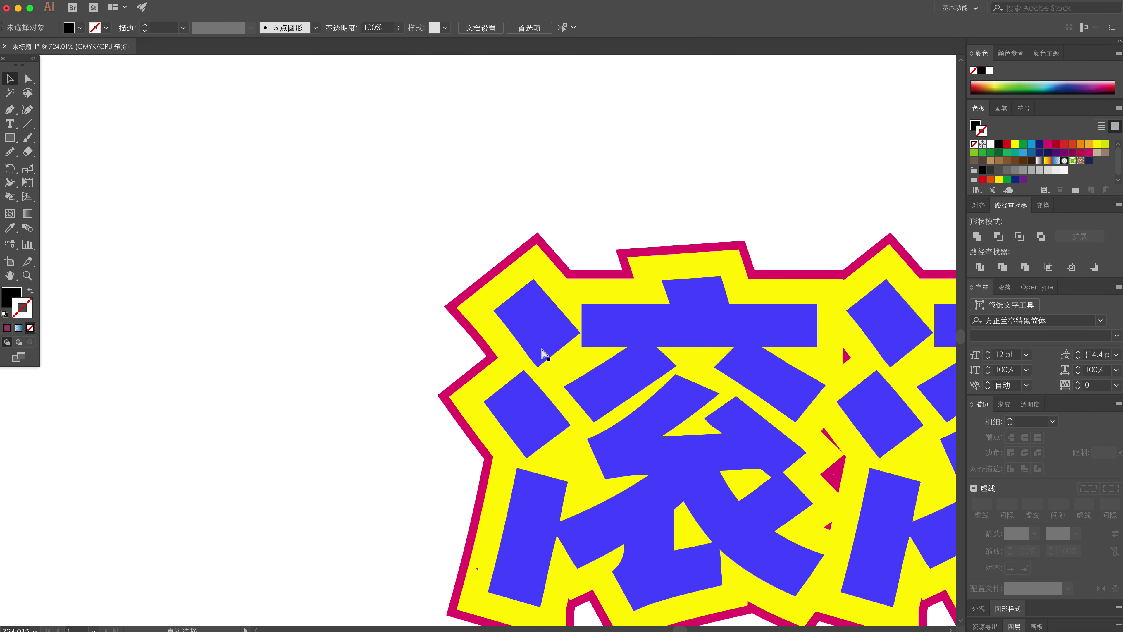
key(ctrl+z)
key(ctrl+z)
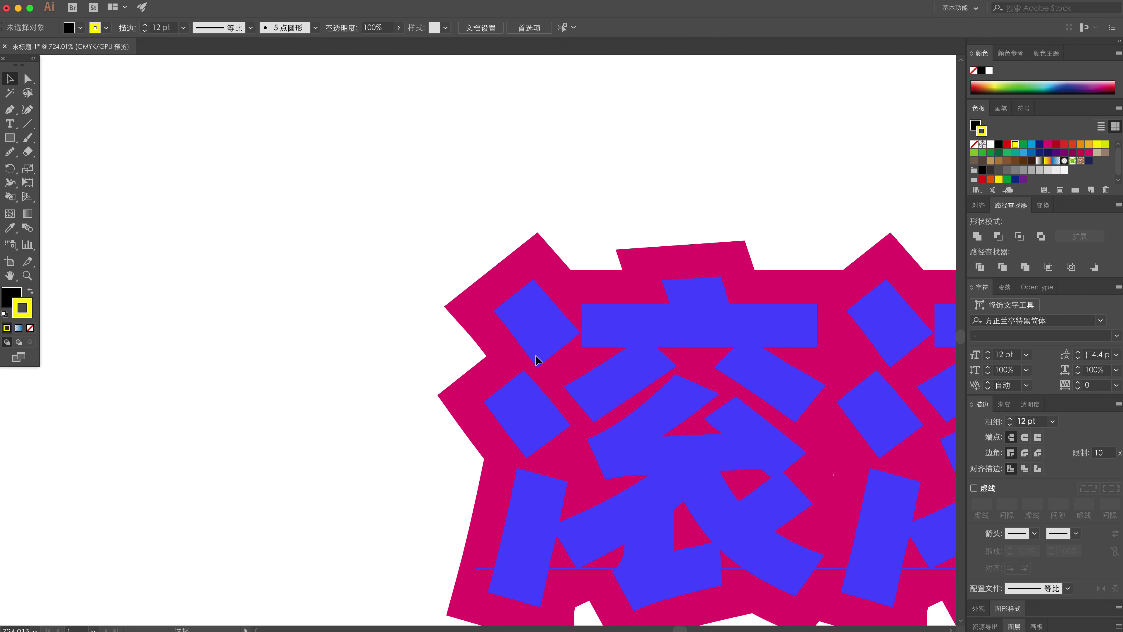
key(ctrl+z)
key(ctrl+z)
key(ctrl+z)
key(ctrl+z)
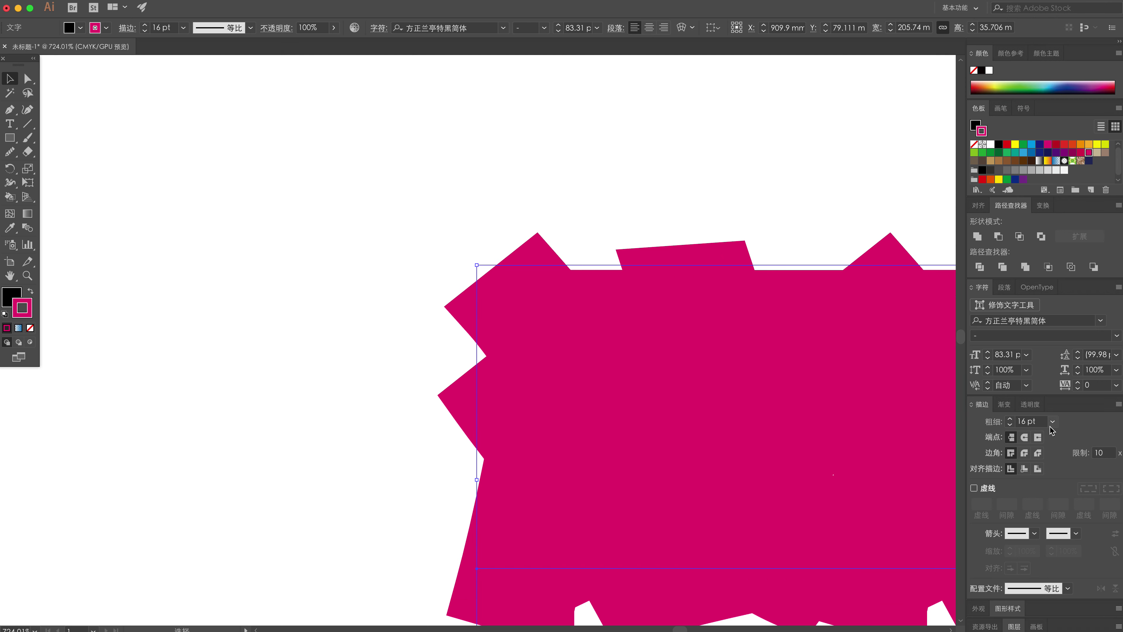
key(ctrl+shift+bracketleft)
text(30)
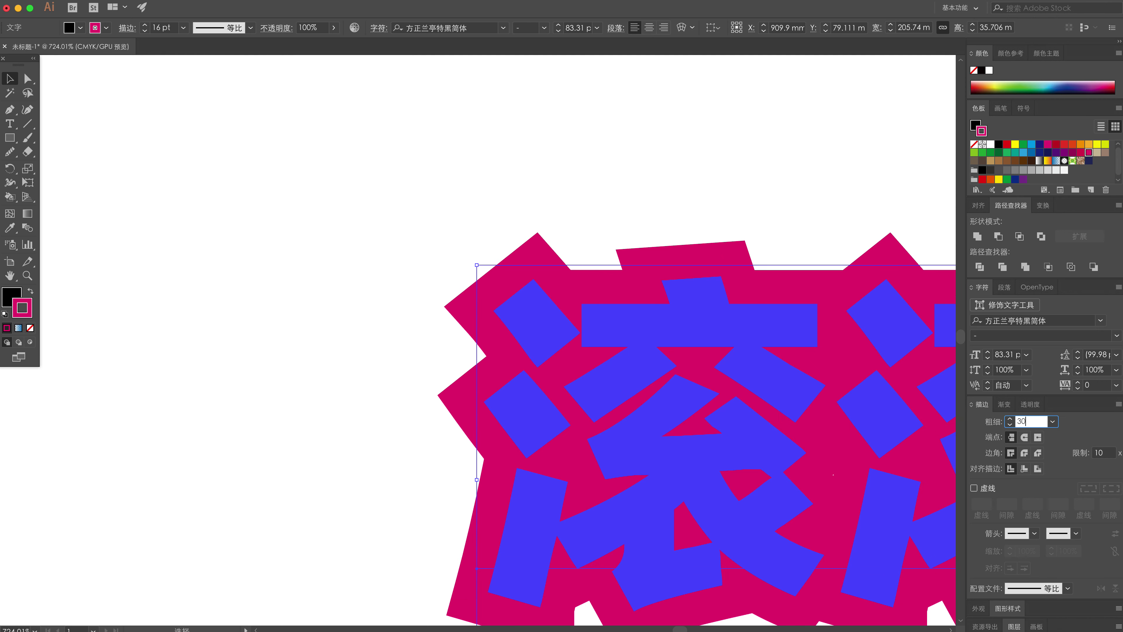
key(Return)
scroll(415, 416, down, 3)
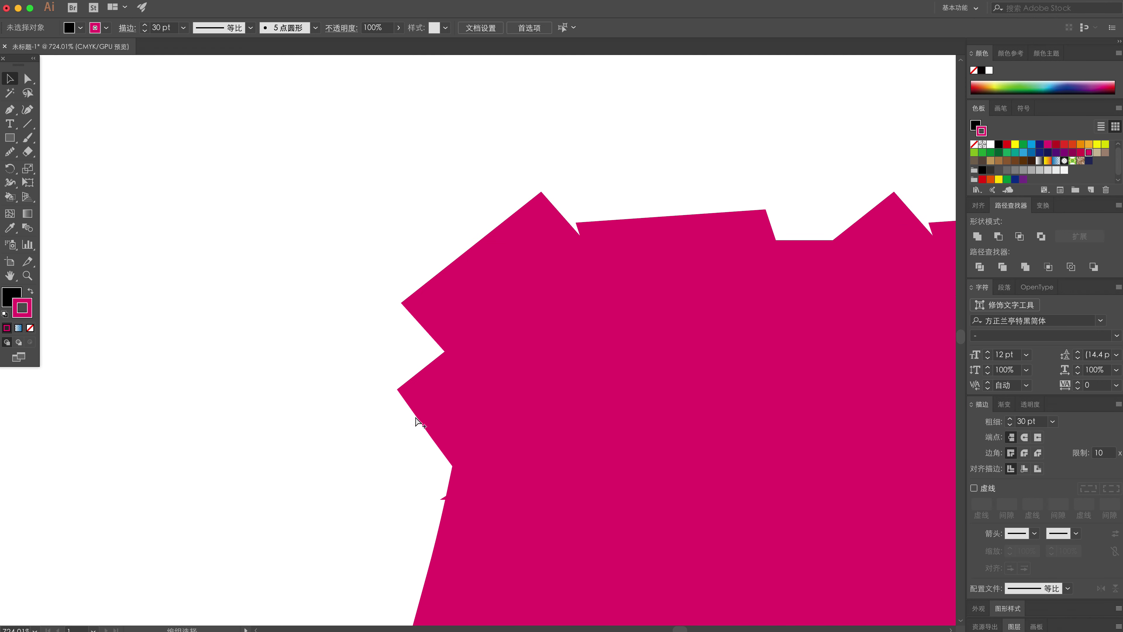
scroll(416, 417, down, 3)
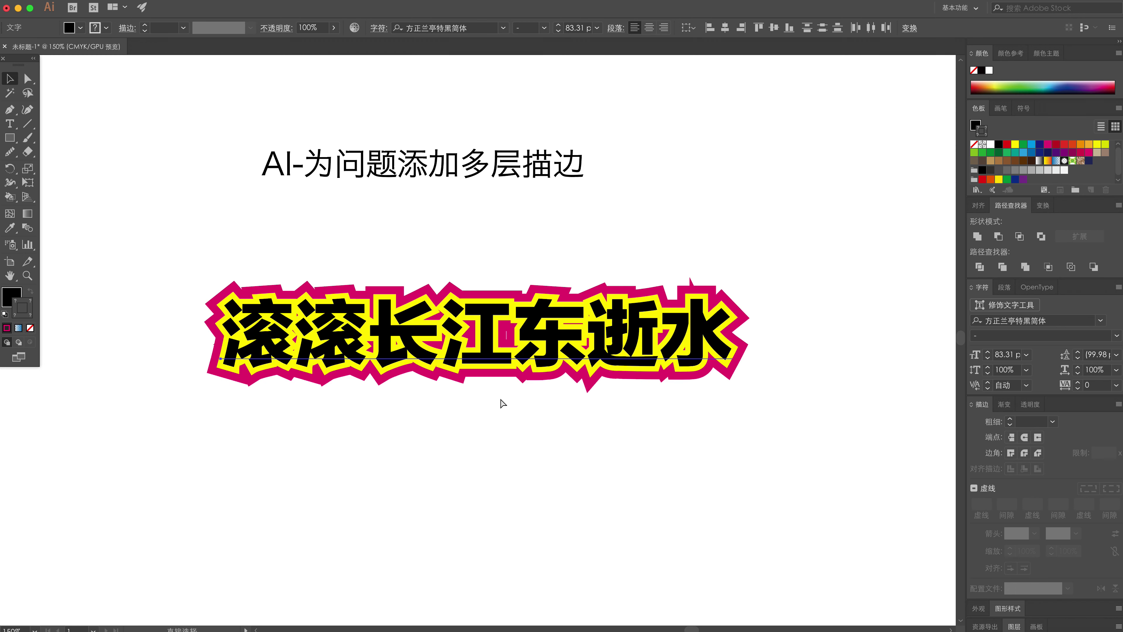
Step: Try Round, Miter and Bevel joins on the layered outlines, finishing with Miter
key(z)
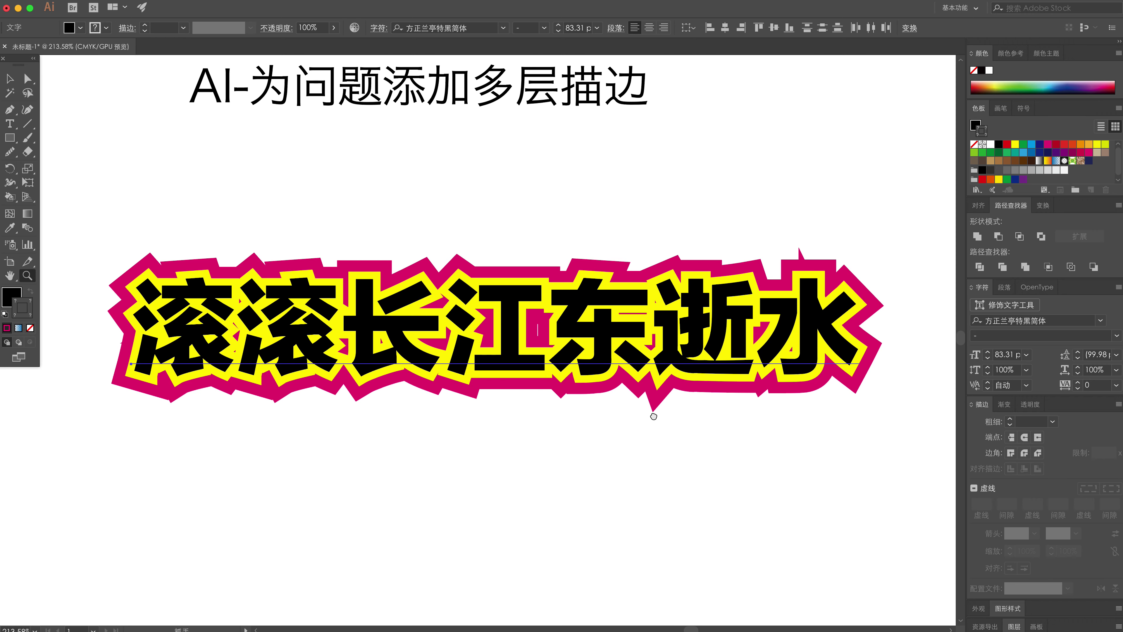
key(v)
click(903, 252)
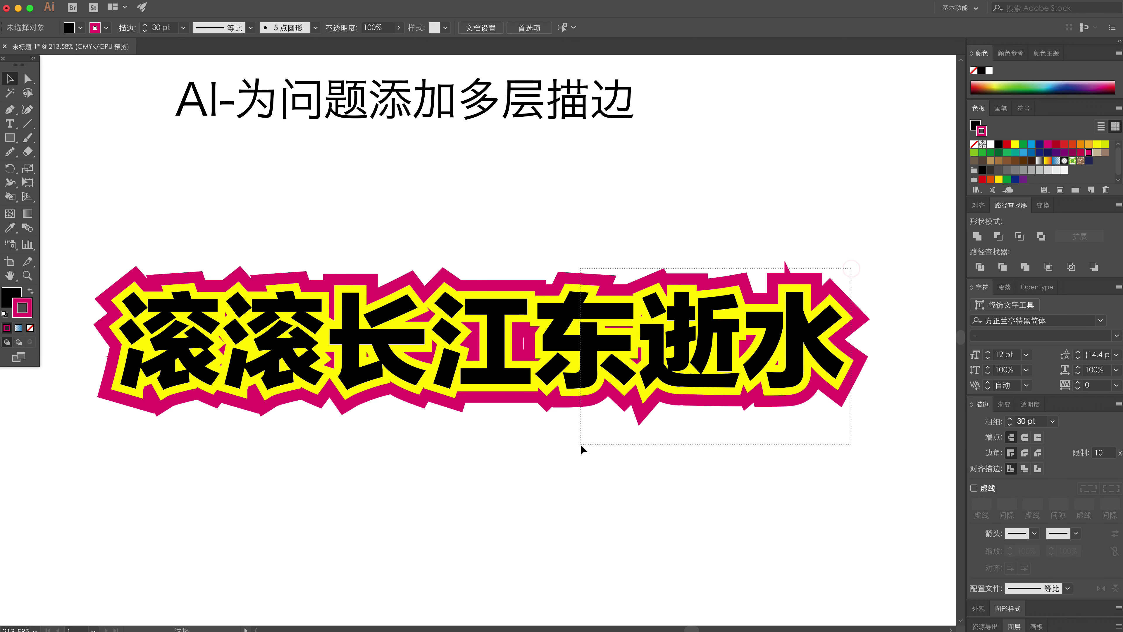
drag(851, 271, 265, 453)
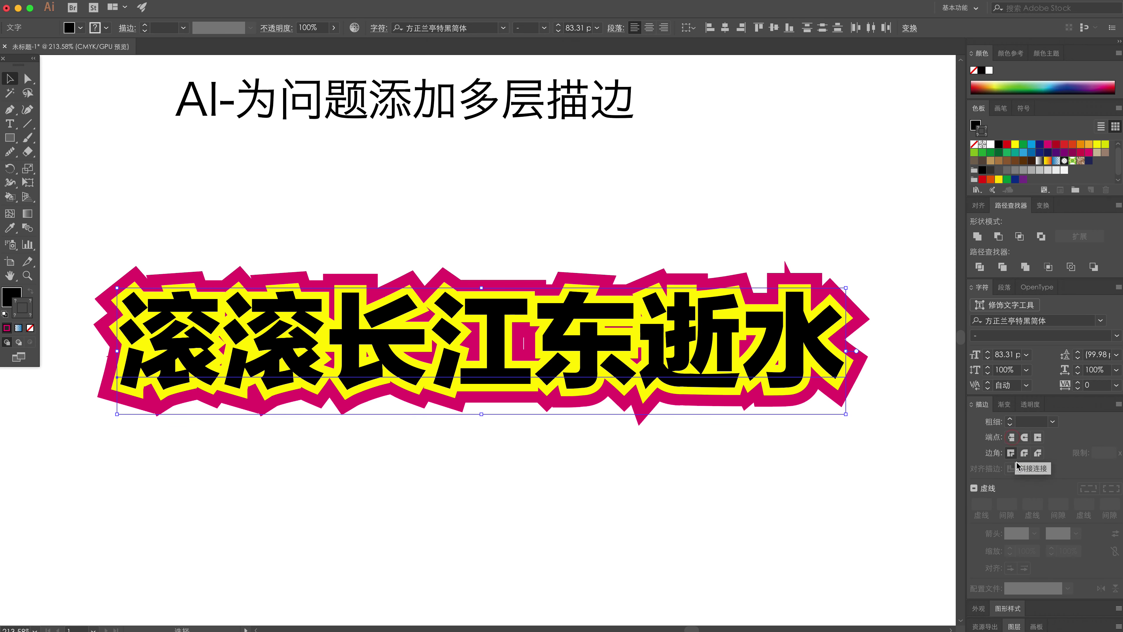
click(1024, 453)
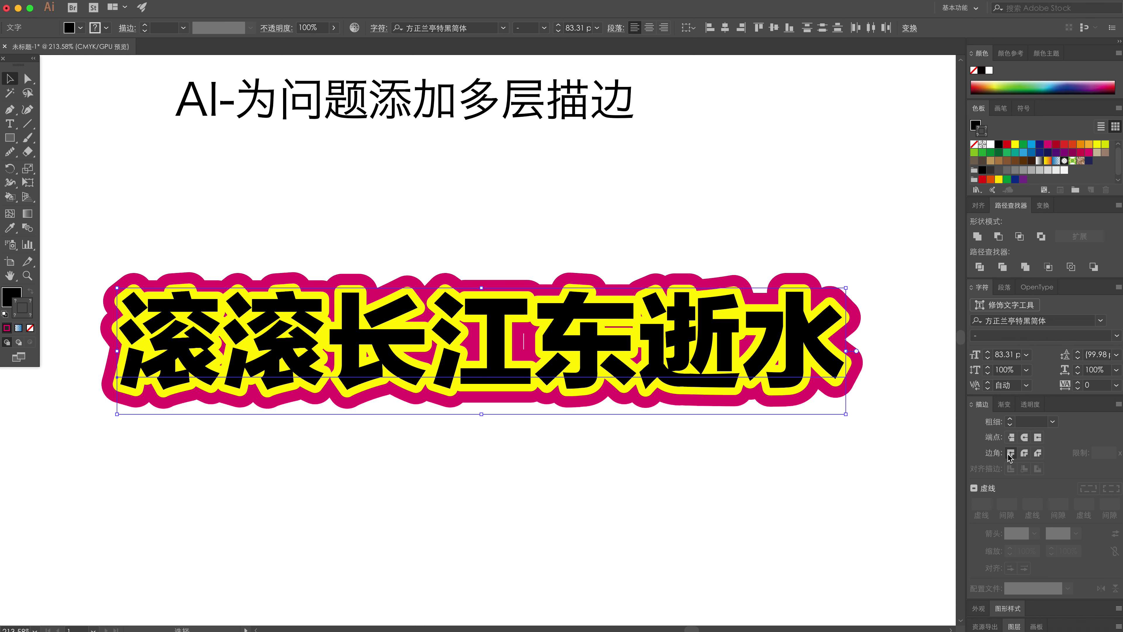
click(1011, 453)
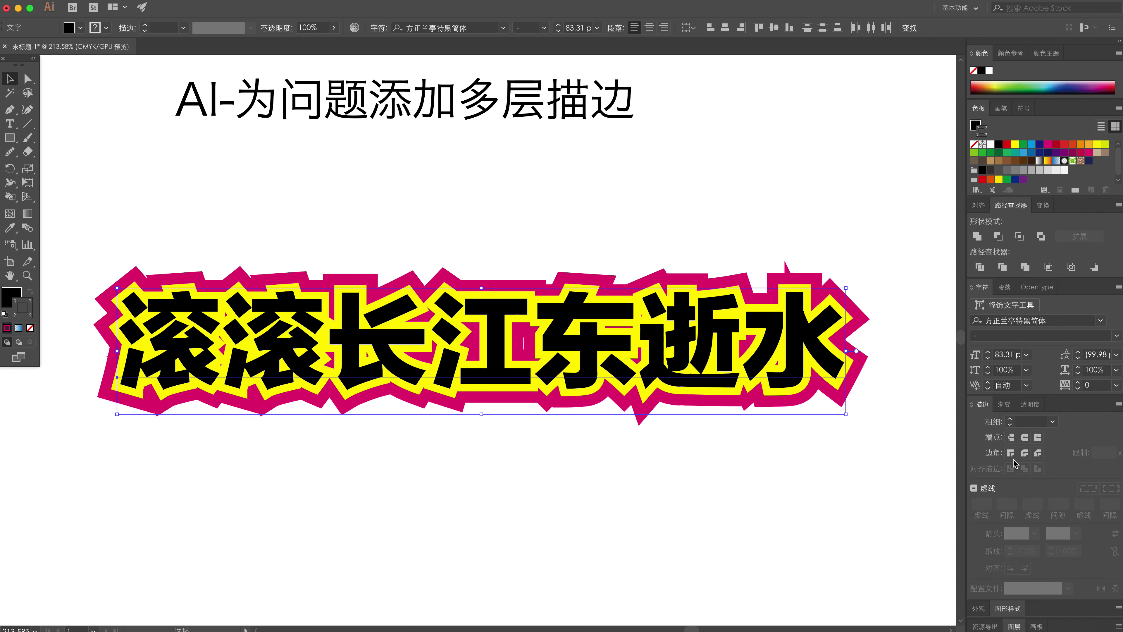
click(1037, 453)
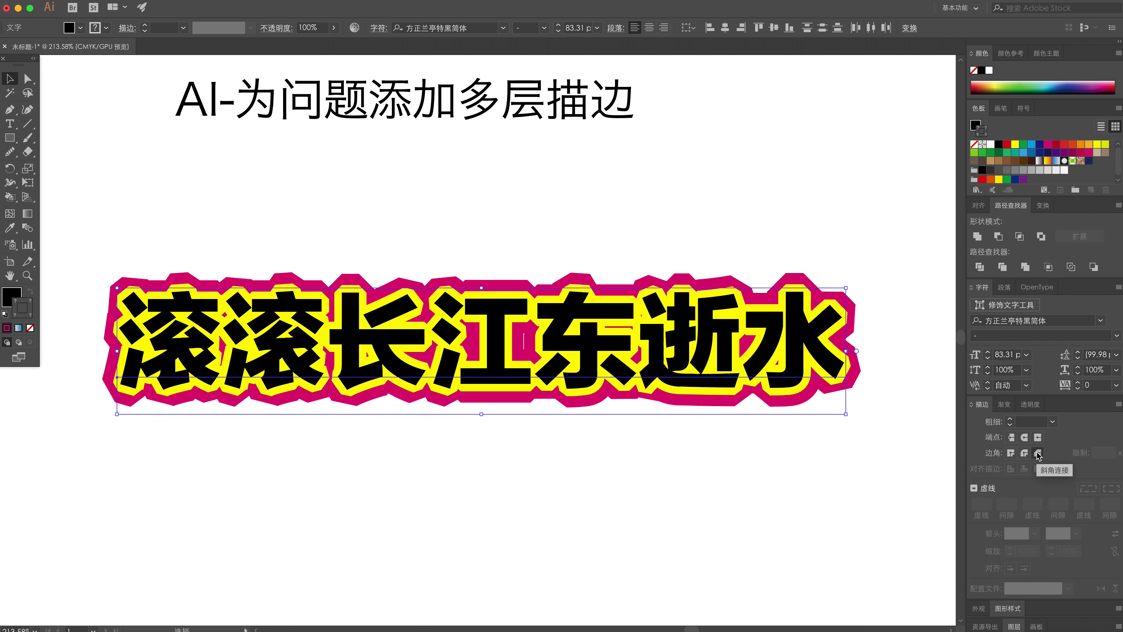
click(1025, 453)
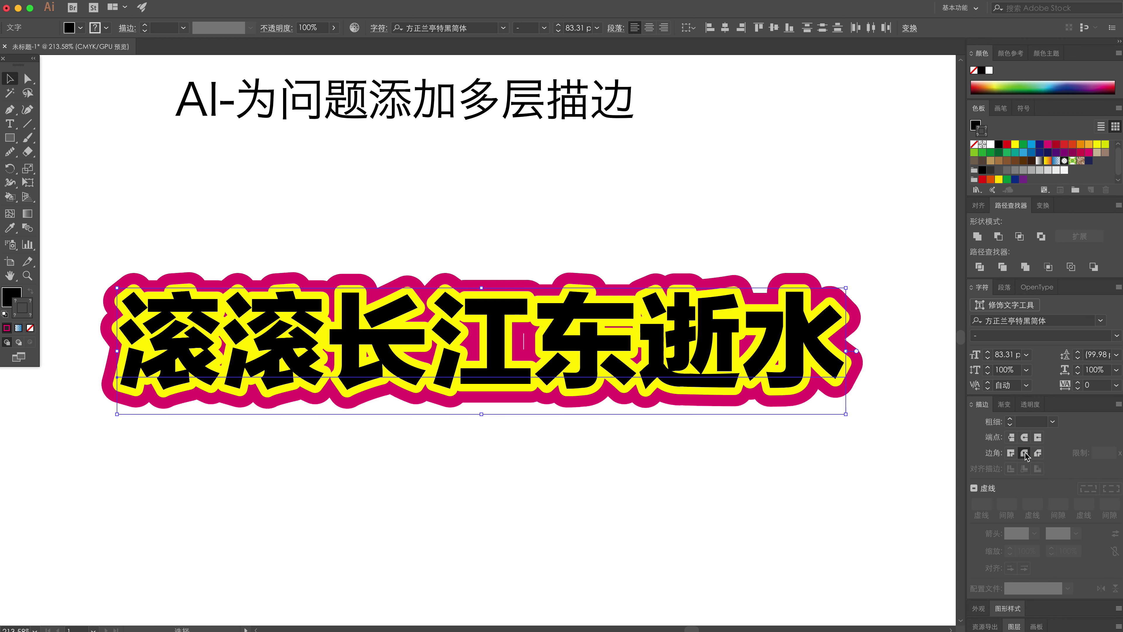
click(1011, 454)
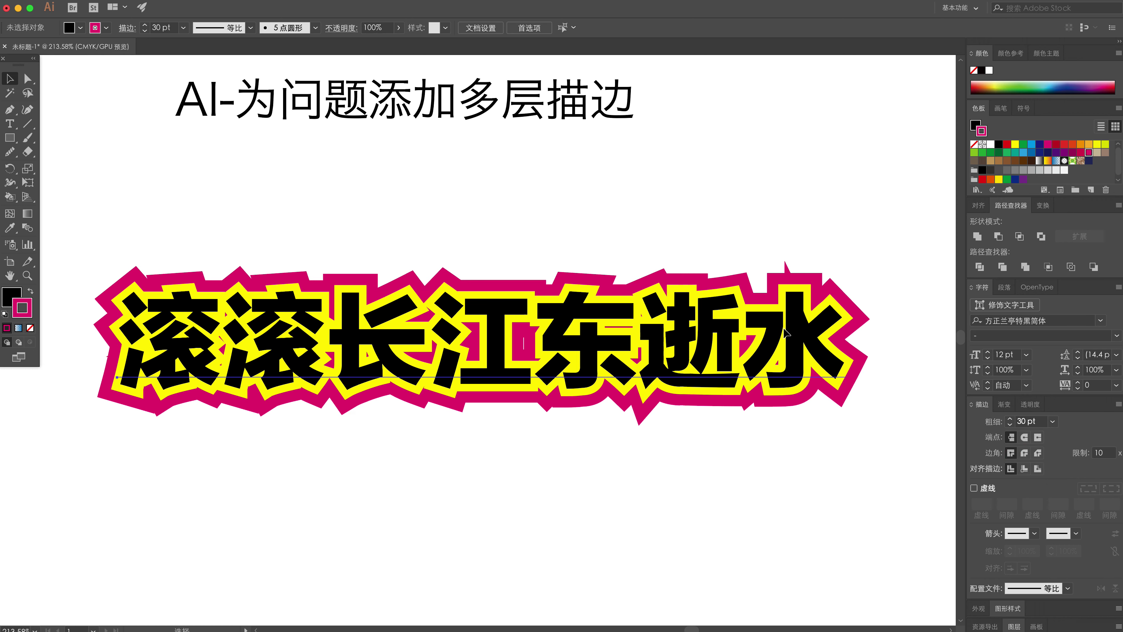
Step: Reduce the outer magenta outline weight from 30 pt to 24 pt
click(827, 465)
key(a)
click(786, 328)
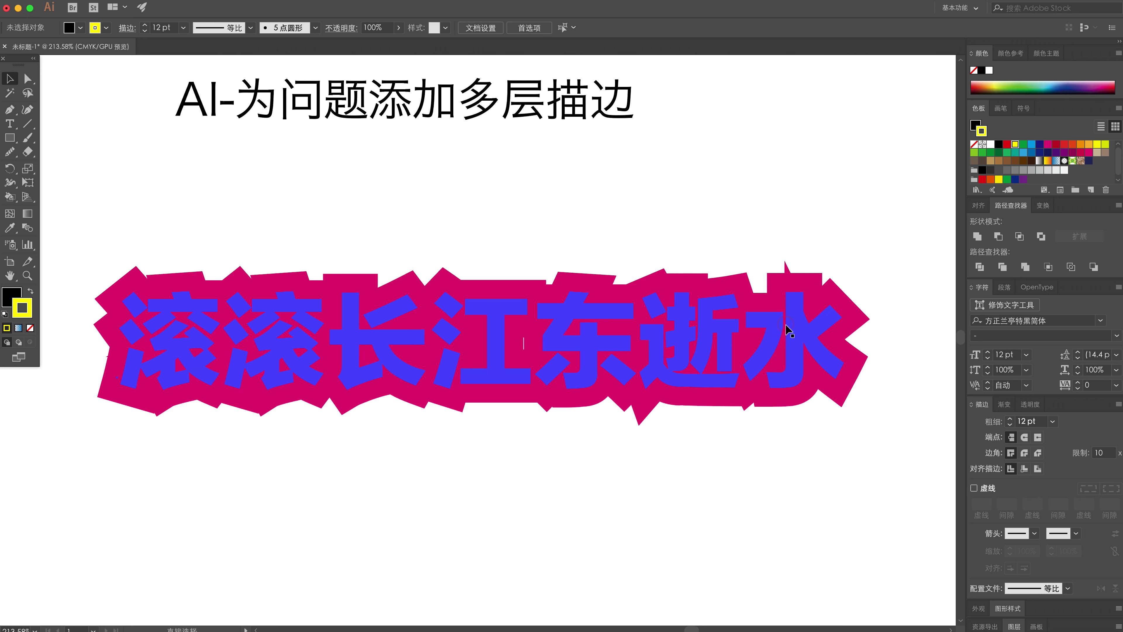
click(786, 331)
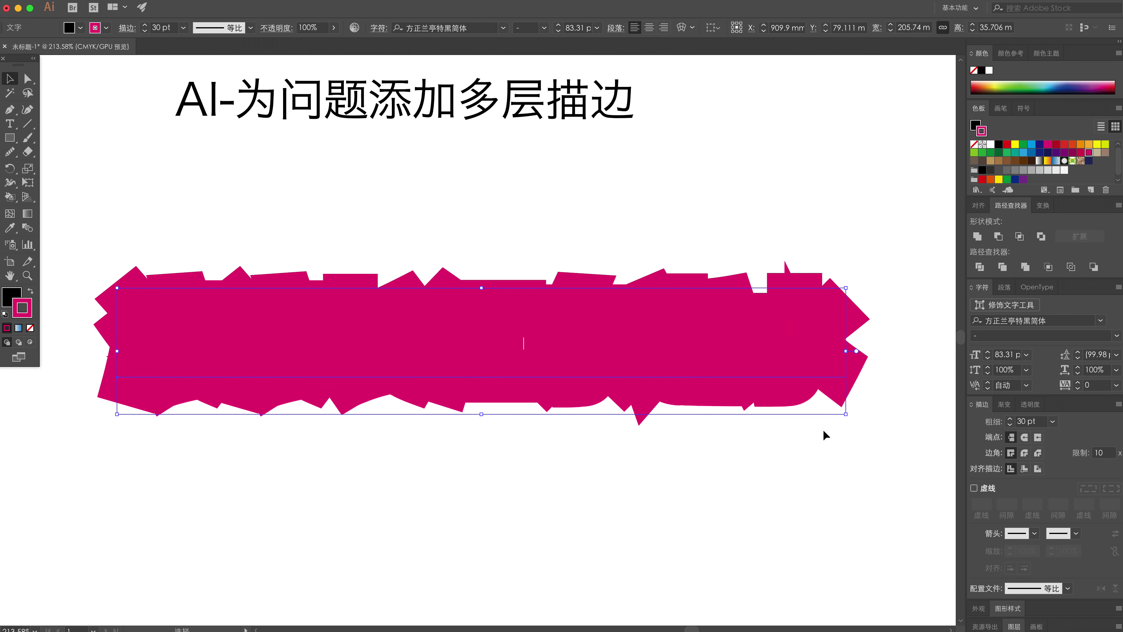
click(1021, 469)
click(981, 421)
text(2)
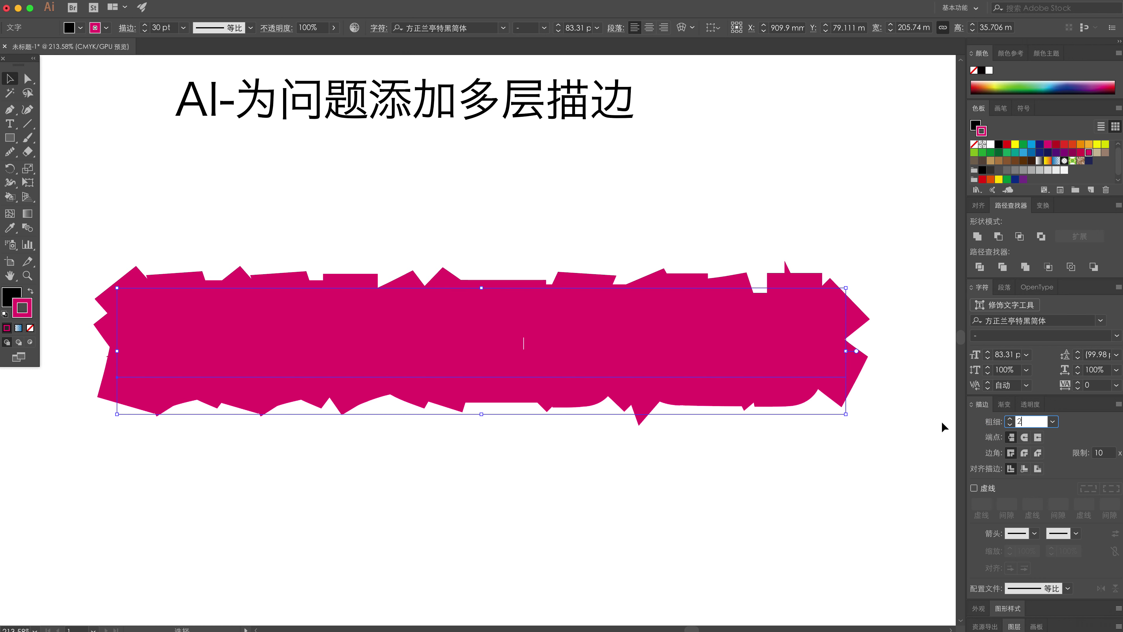
text(4)
key(Return)
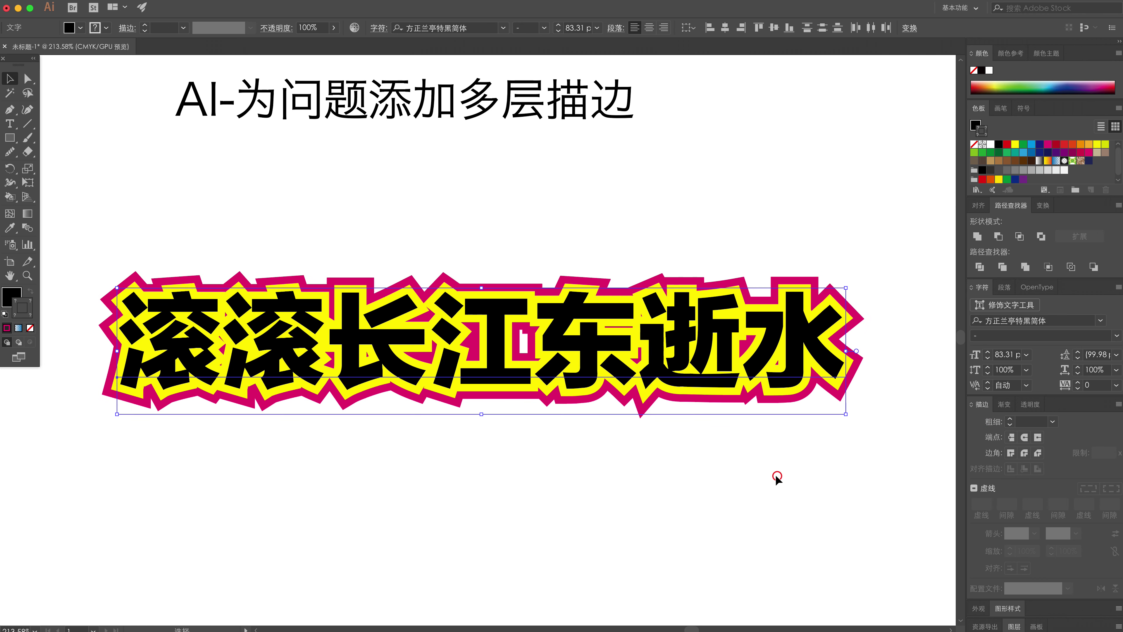
Step: Zoom out and pan over to the AI-选区与路径文字制作 artboard
click(649, 474)
drag(690, 487, 441, 221)
click(514, 233)
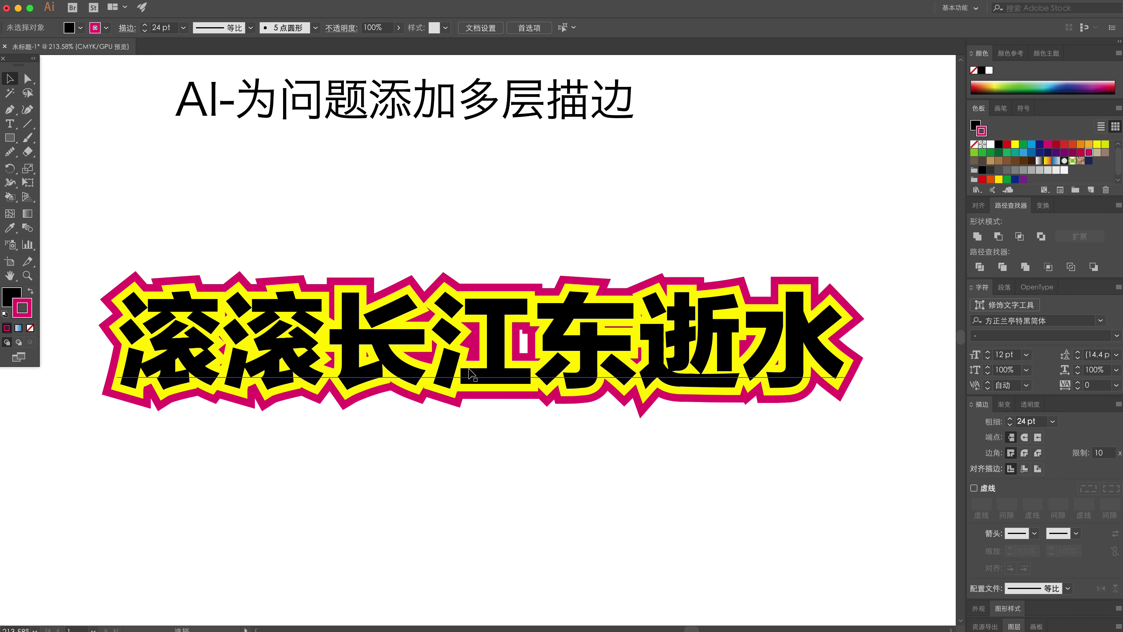
click(630, 493)
key(ctrl+minus)
key(ctrl+minus)
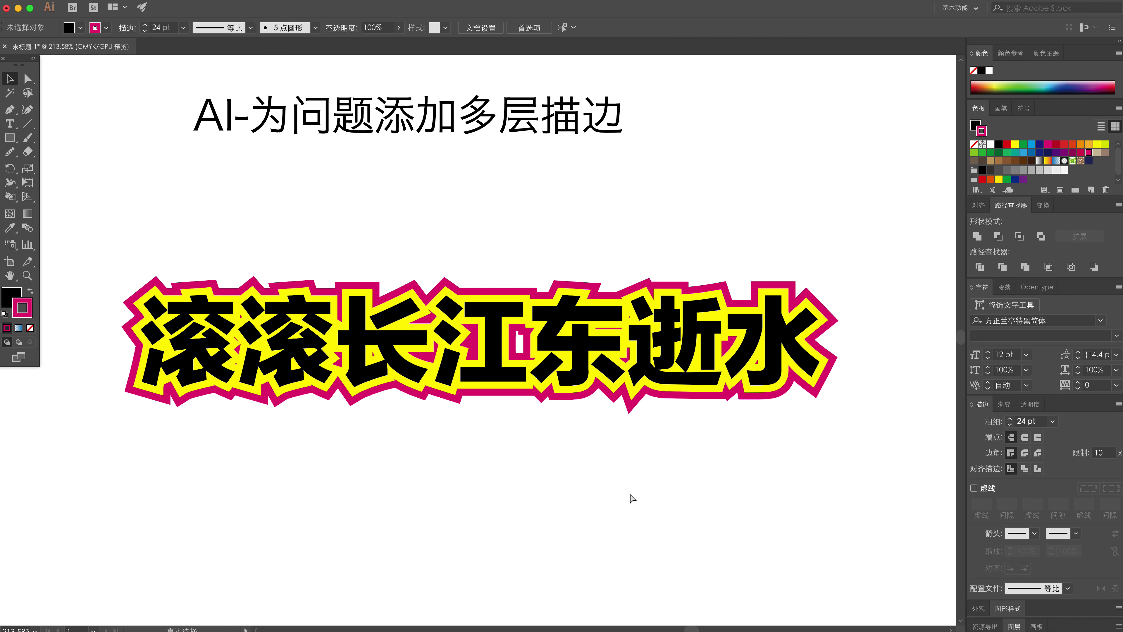
mouse_move(625, 275)
mouse_down()
mouse_move(333, 301)
mouse_move(912, 506)
mouse_up()
Step: Zoom into the AI-选区与路径文字制作 artboard below its title
key(z)
key(v)
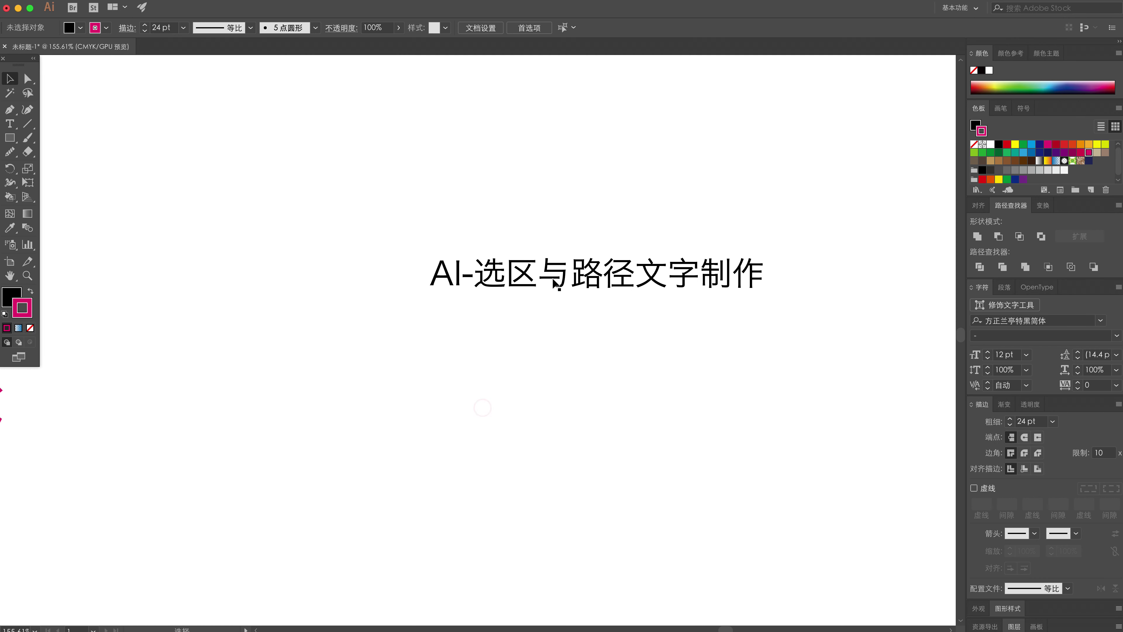
drag(571, 283, 579, 272)
click(576, 357)
drag(535, 315, 629, 205)
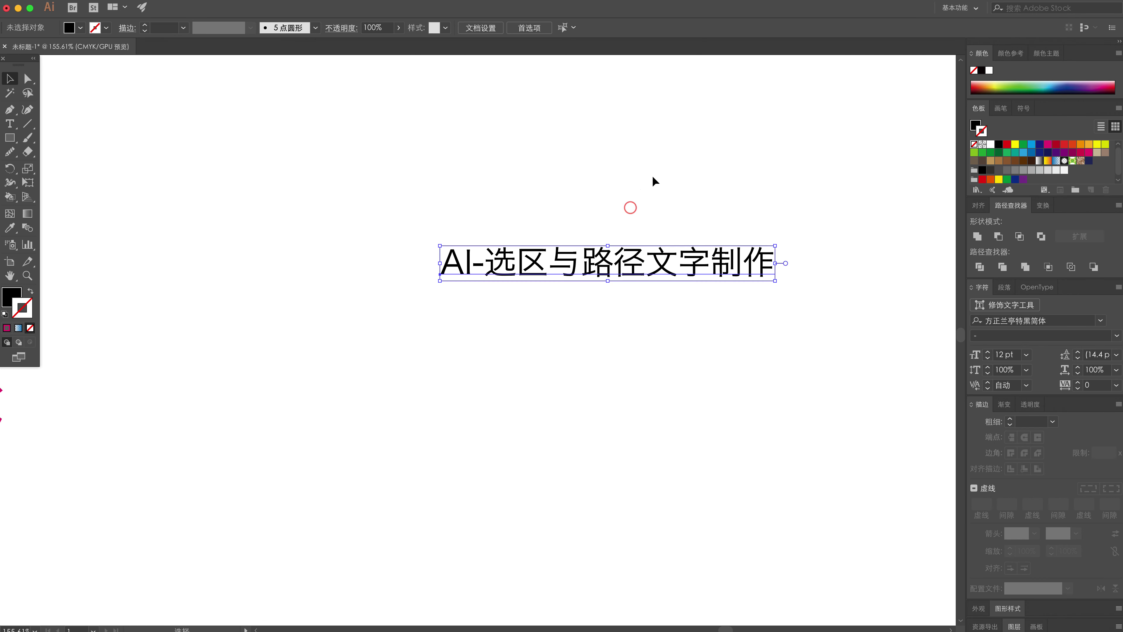
click(514, 367)
Step: Draw a wide and a narrow rectangle below the title, butting them into a T
click(28, 138)
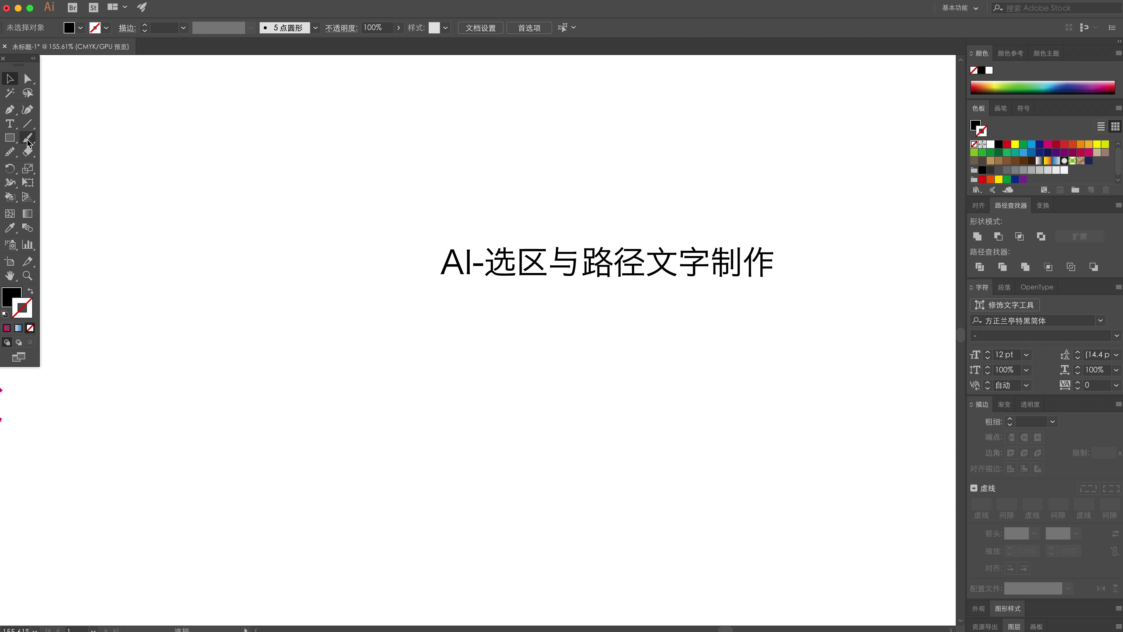
click(10, 137)
mouse_move(445, 326)
mouse_down()
mouse_move(654, 436)
mouse_move(656, 409)
mouse_up()
drag(513, 410, 592, 539)
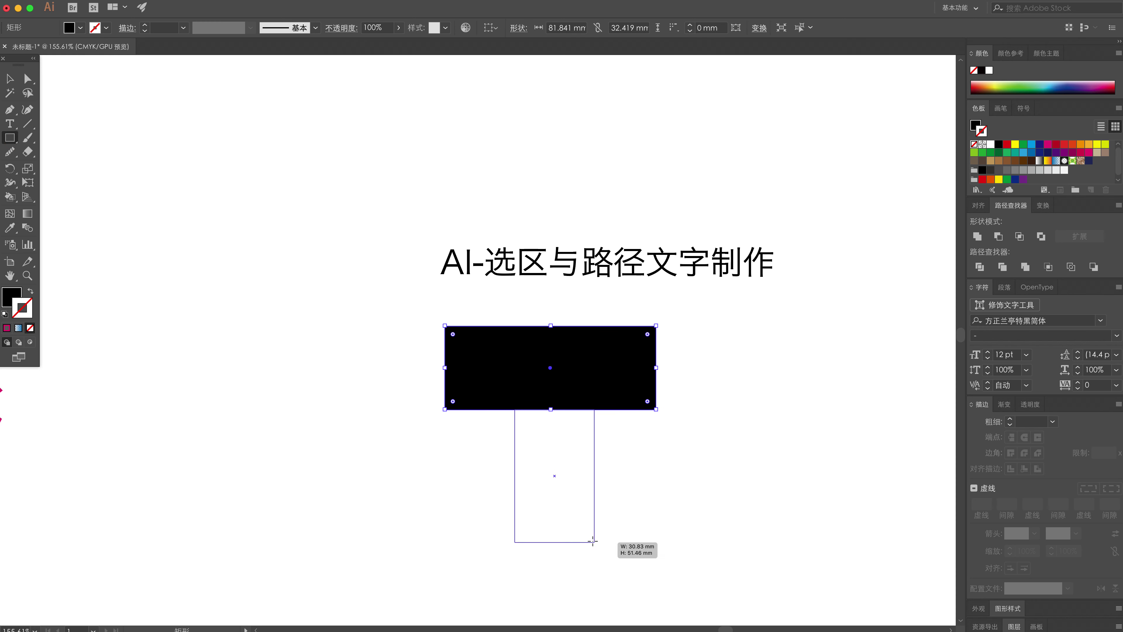
key(v)
drag(566, 486, 558, 468)
Step: Unite the two rectangles in Pathfinder and swap fill and stroke for an unfilled black outline
drag(630, 500, 494, 371)
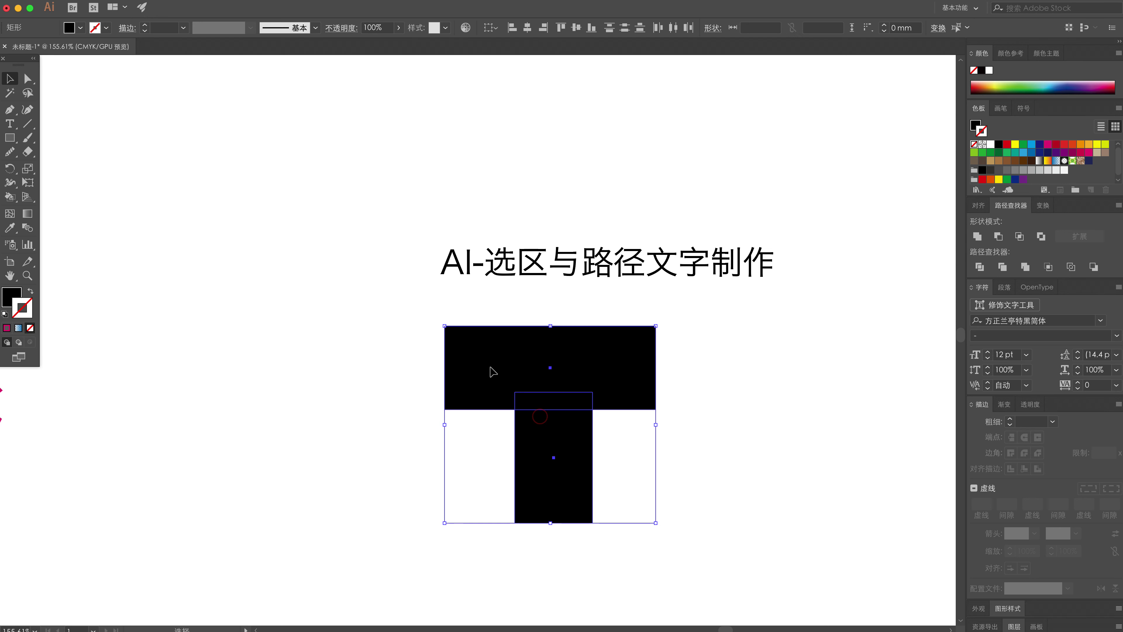
click(976, 238)
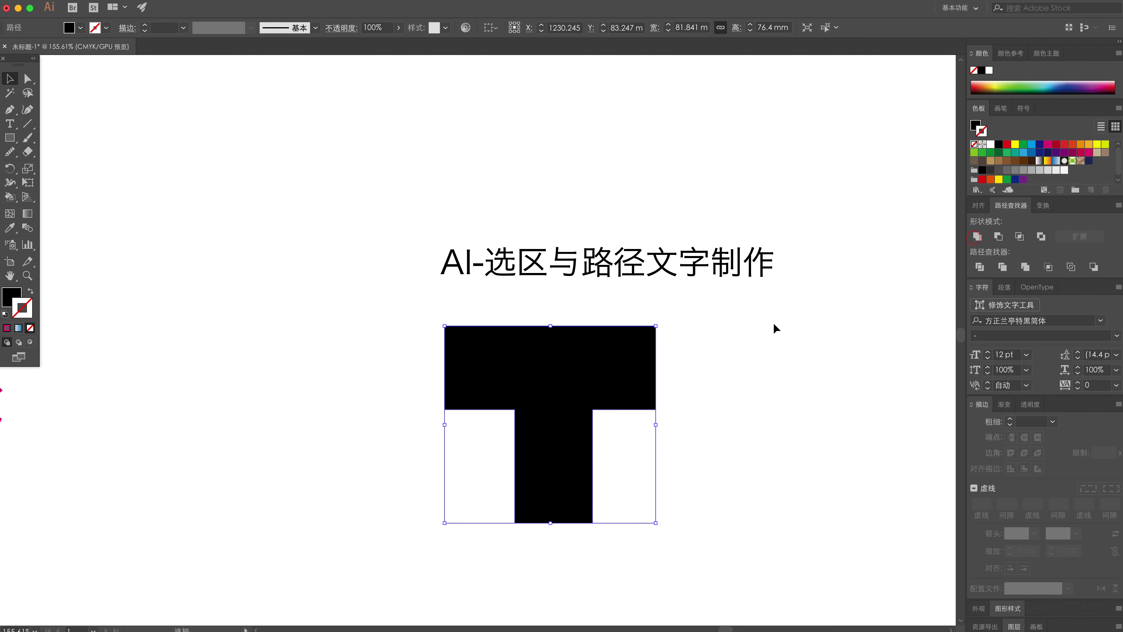
click(778, 327)
click(602, 382)
key(shift+x)
click(743, 398)
scroll(556, 366, left, 2)
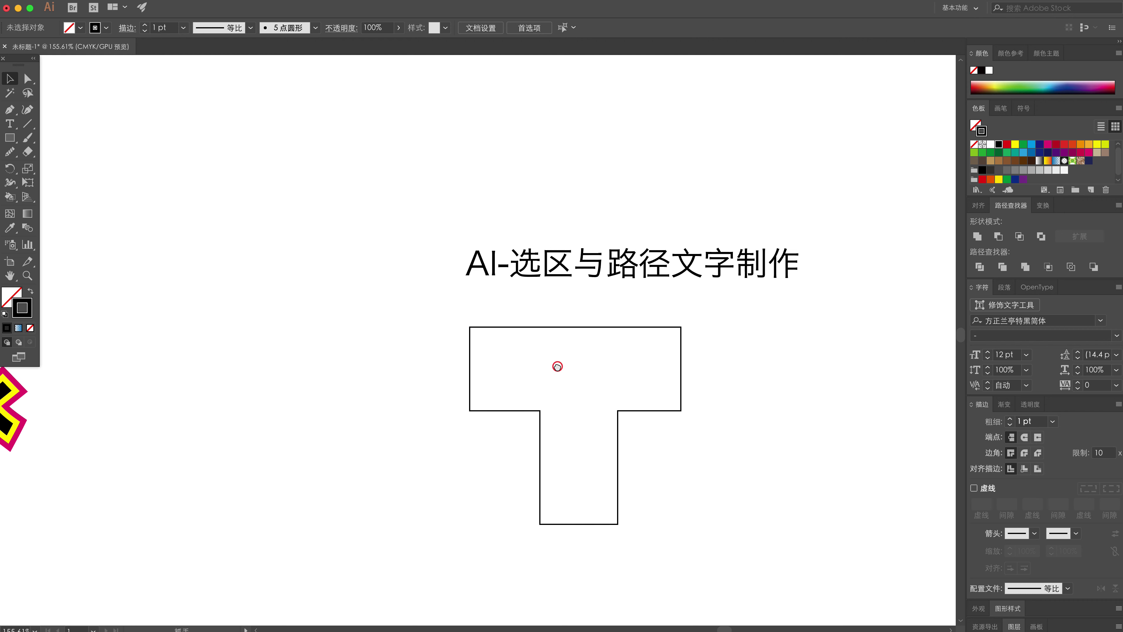
mouse_move(543, 259)
mouse_down()
mouse_move(558, 266)
mouse_move(529, 211)
mouse_up()
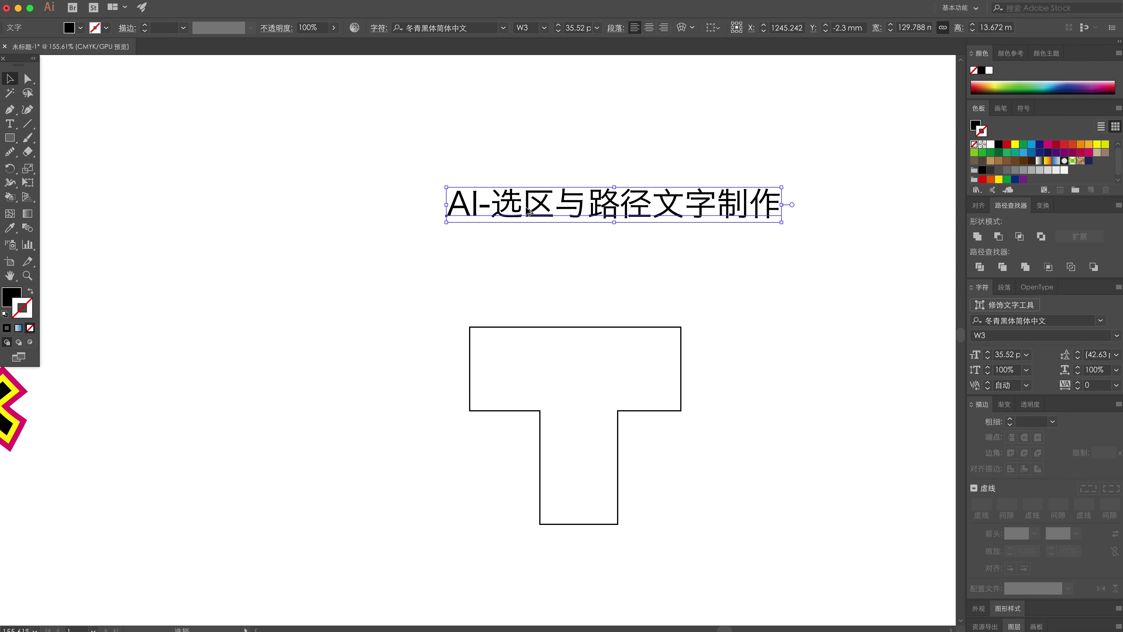
Step: Place a trial text line in the T's top bar, then delete it for its wrong style
click(570, 264)
key(t)
click(495, 354)
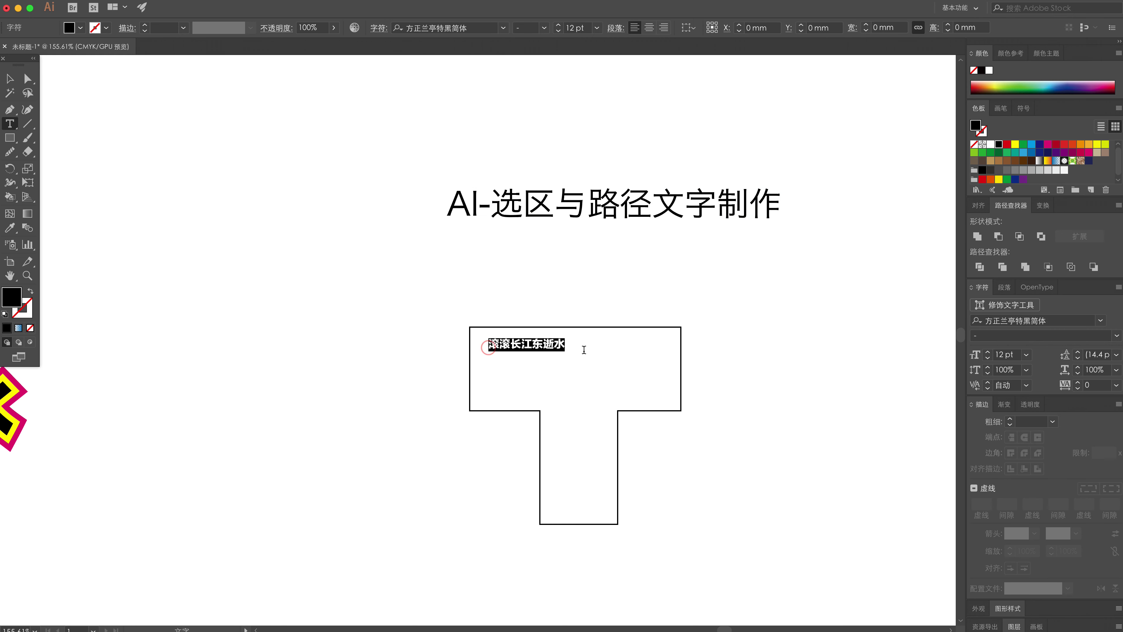
key(Escape)
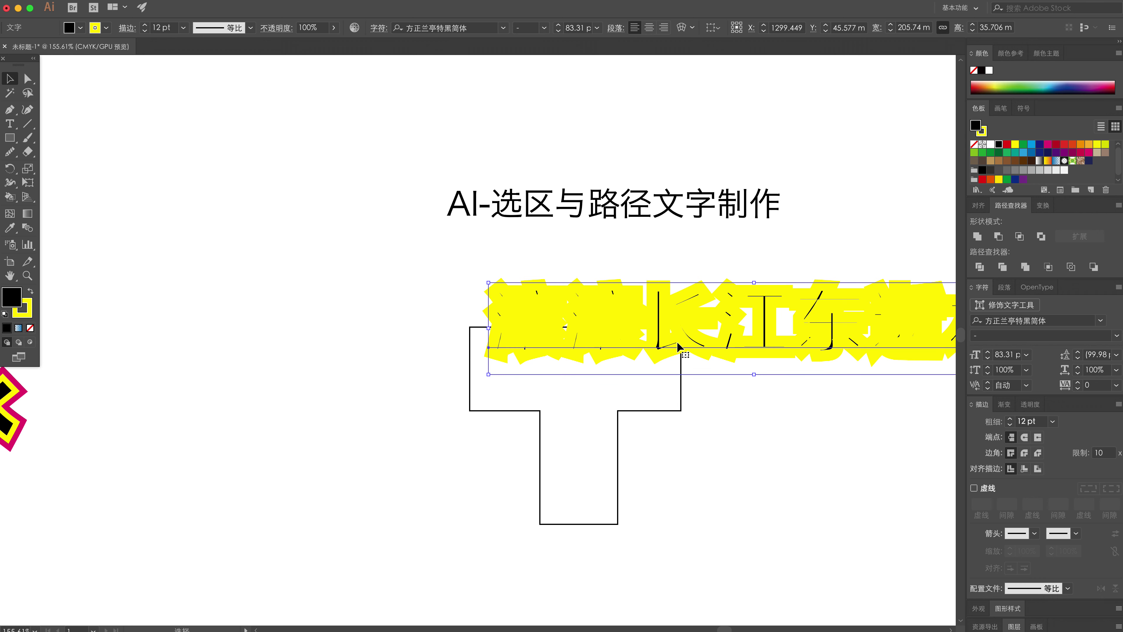
key(Delete)
Step: Place the 滚滚长江东逝水 text, move it onto the T's top and give it the title's style
key(t)
click(730, 397)
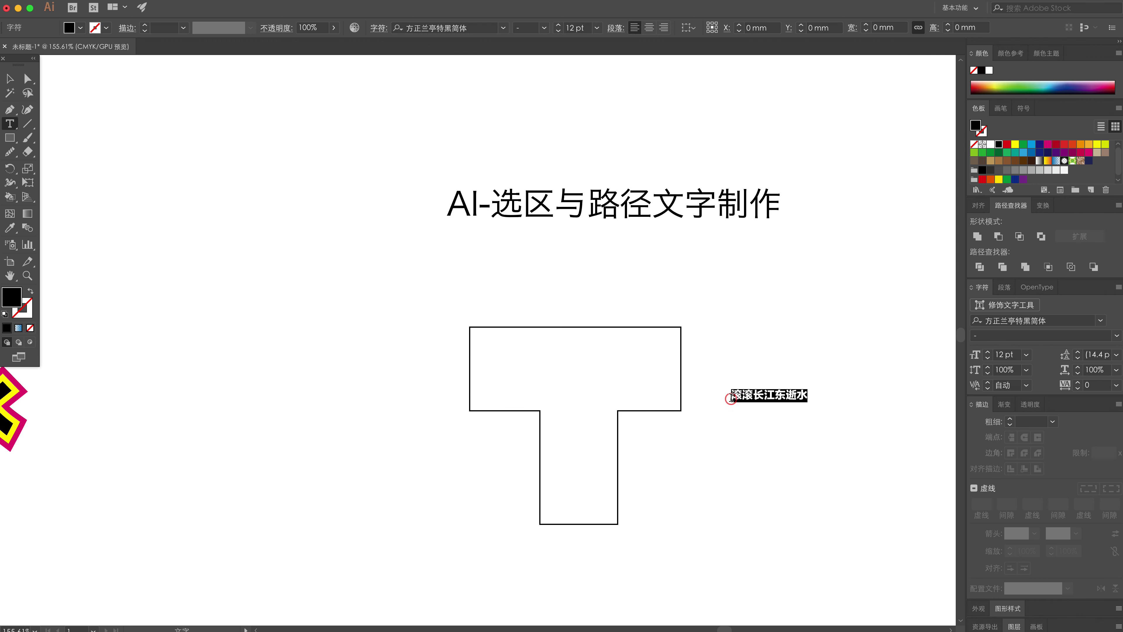
key(Escape)
key(Escape)
drag(734, 394, 488, 349)
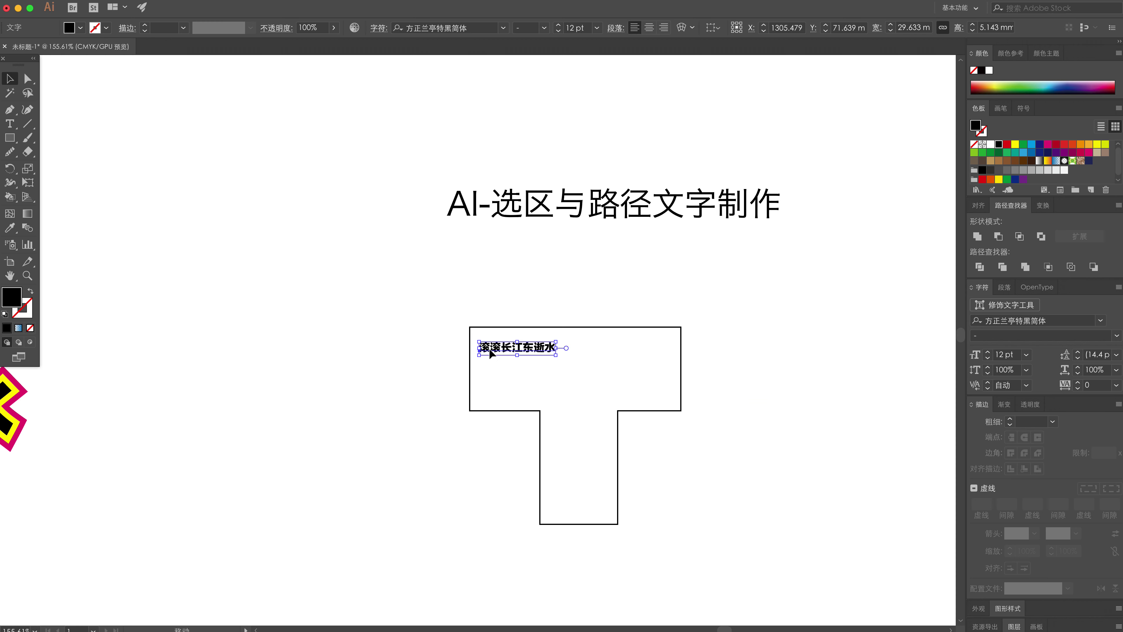
key(i)
click(608, 213)
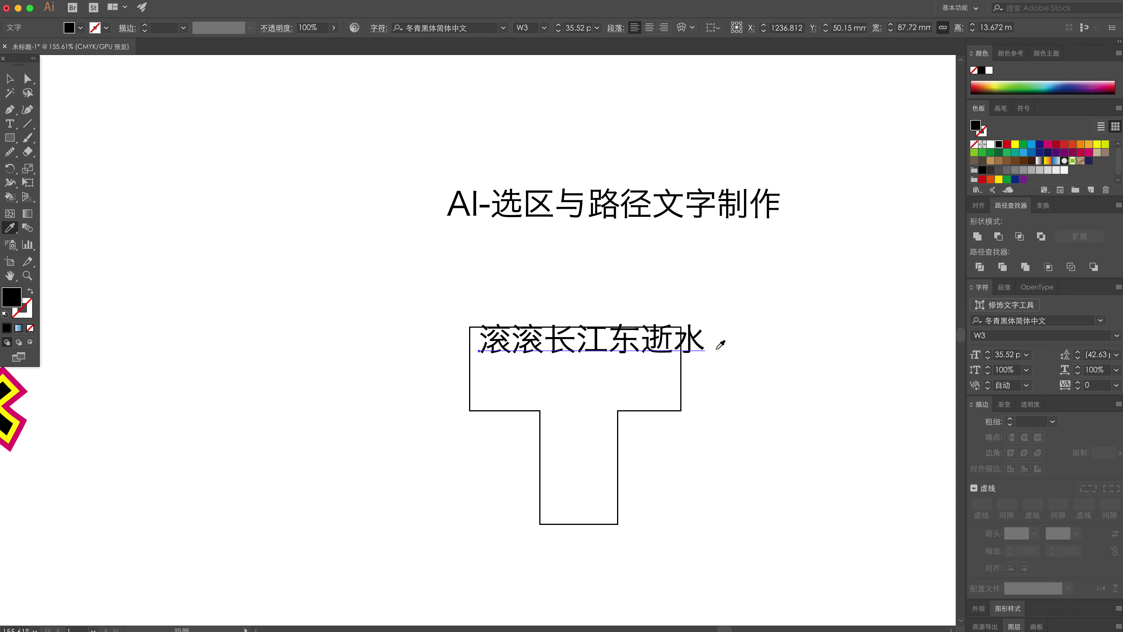
key(v)
Step: Scale the copied line to span the T's top bar and nudge it into place
mouse_move(708, 362)
mouse_down()
mouse_move(556, 348)
mouse_move(555, 374)
mouse_up()
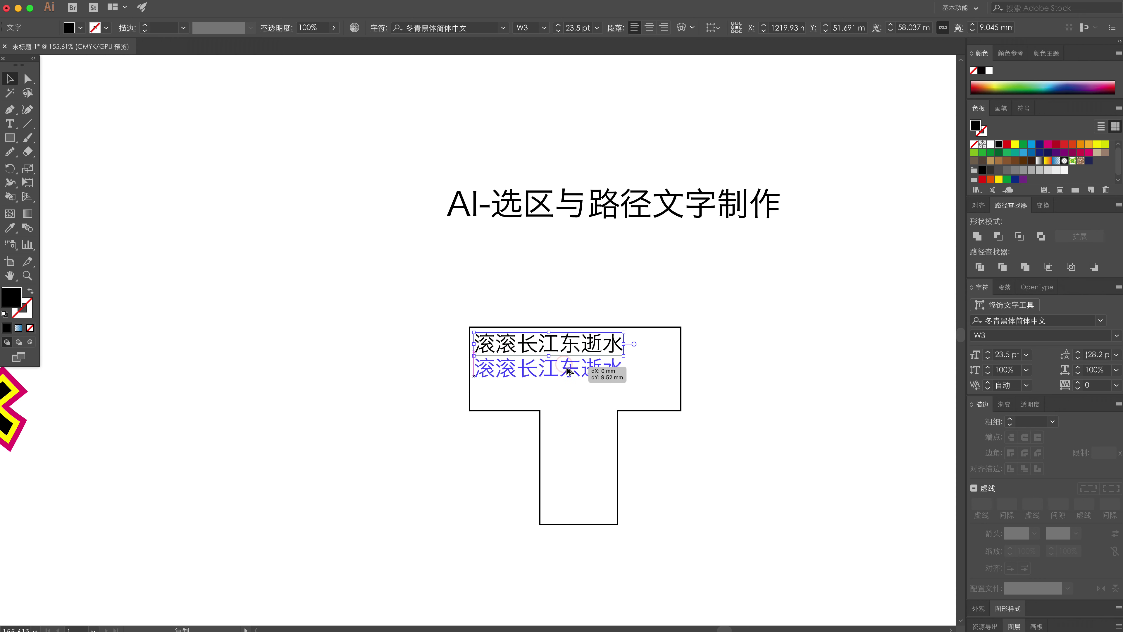
drag(627, 381, 708, 405)
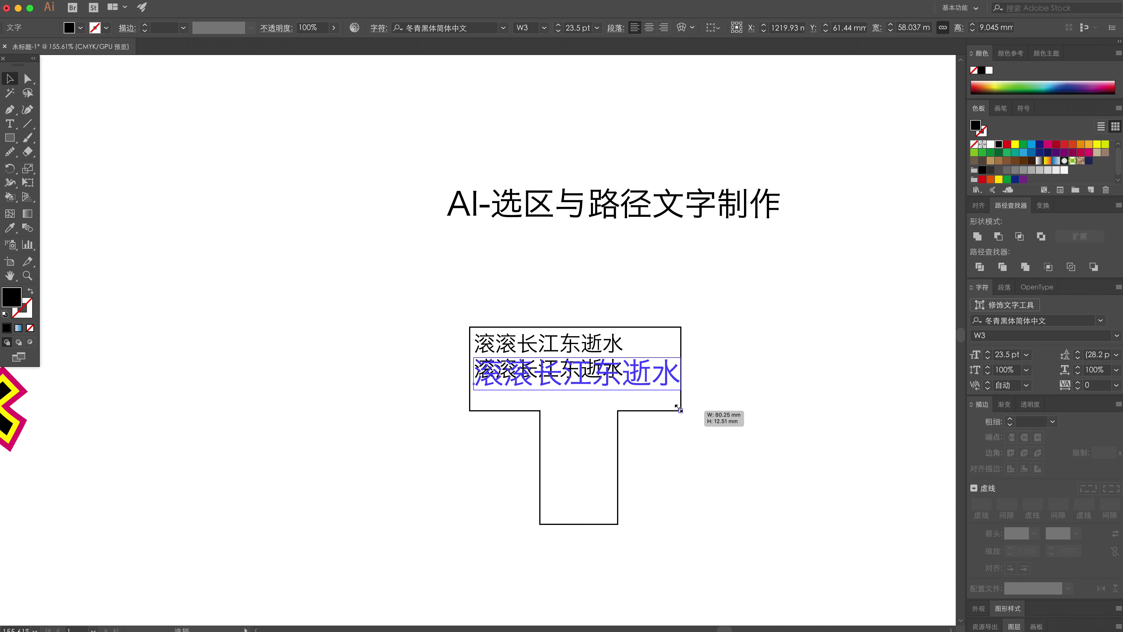
click(720, 403)
drag(583, 375, 579, 379)
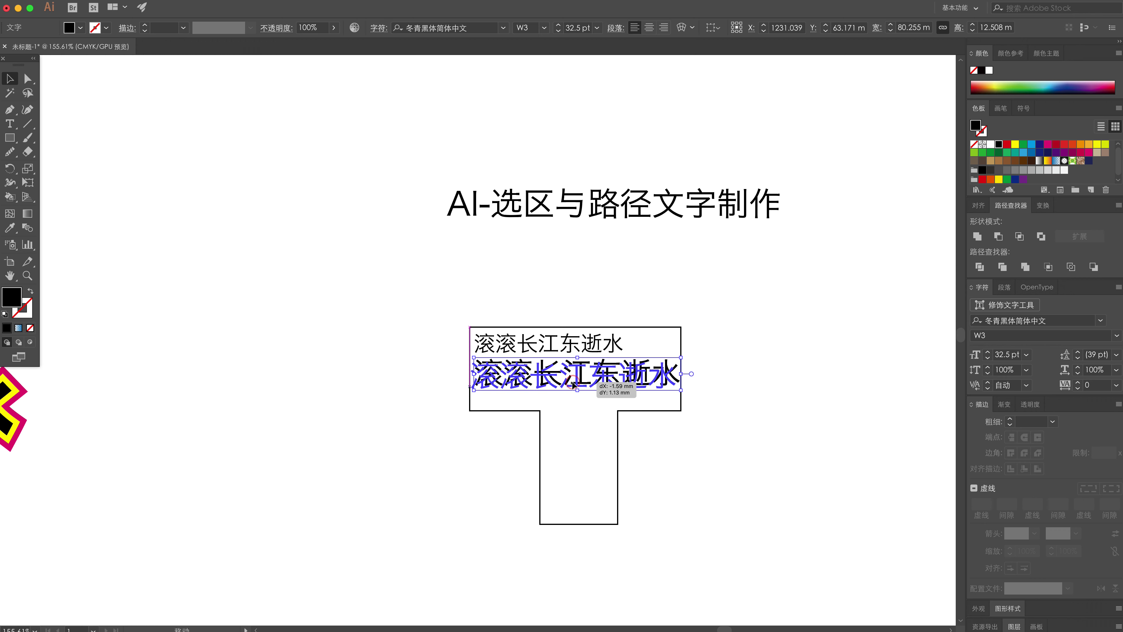
click(791, 395)
Step: Place a new 35.52 pt text line just below the large line, over the stem
click(558, 350)
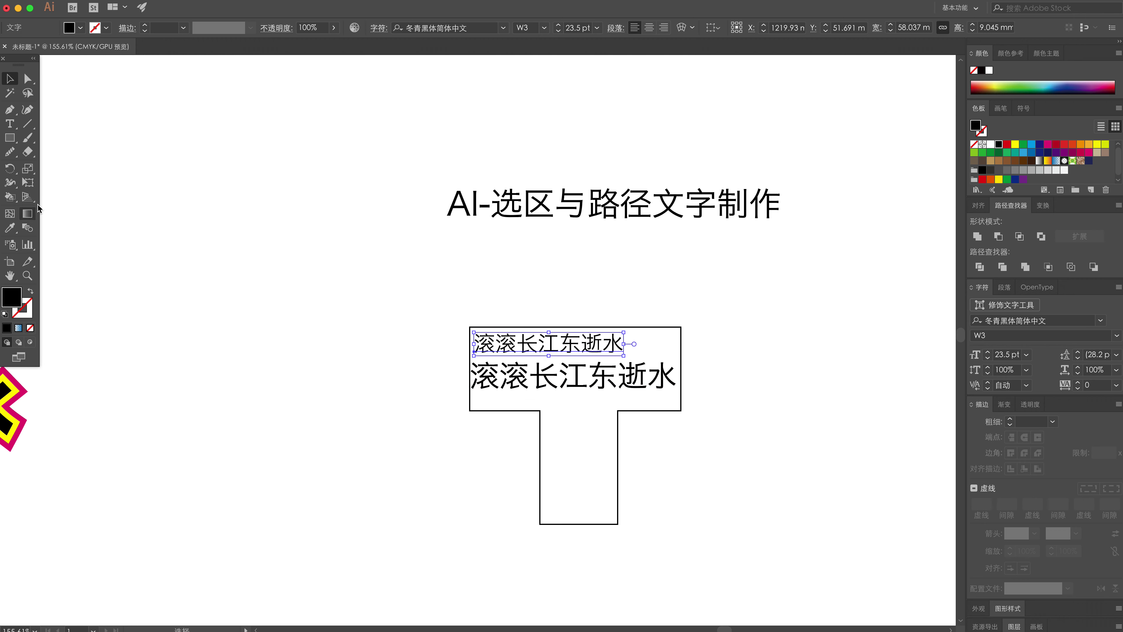
click(10, 126)
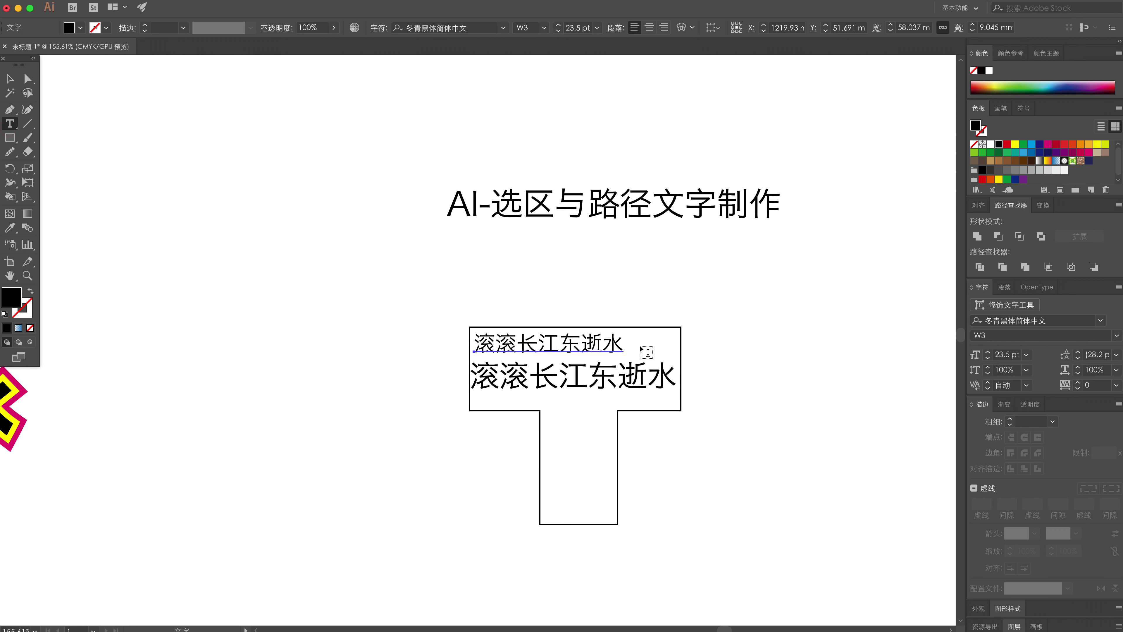
click(548, 424)
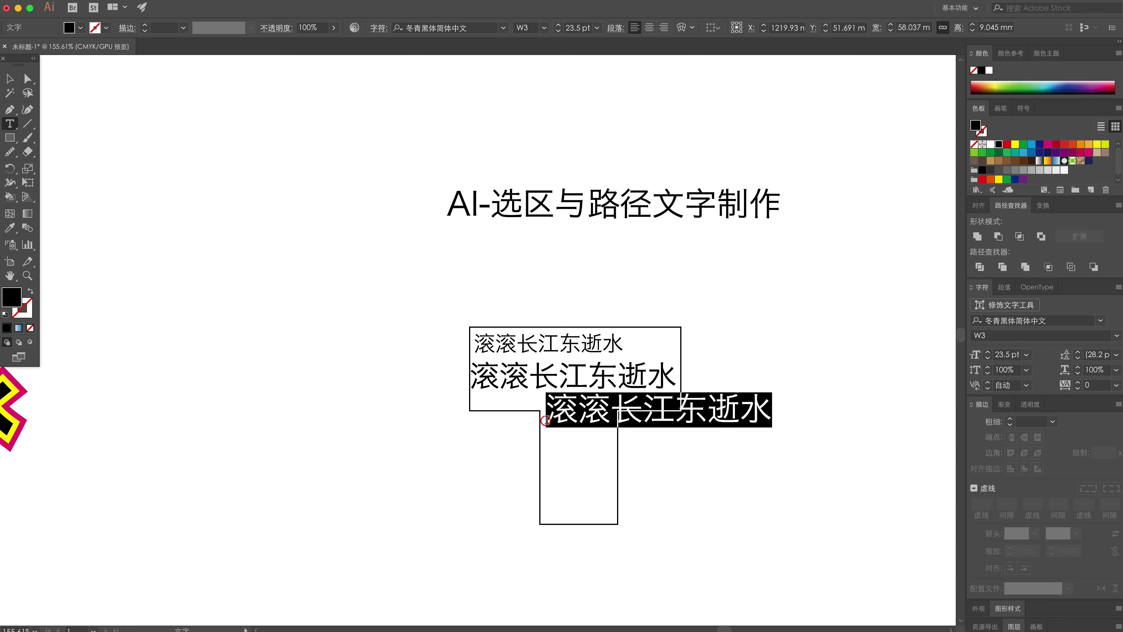
Step: Move the new line over the stem, trim it to 滚滚 and duplicate that row downward
click(689, 428)
mouse_move(652, 408)
mouse_down()
mouse_move(646, 427)
mouse_move(852, 451)
mouse_up()
key(BackSpace)
key(Escape)
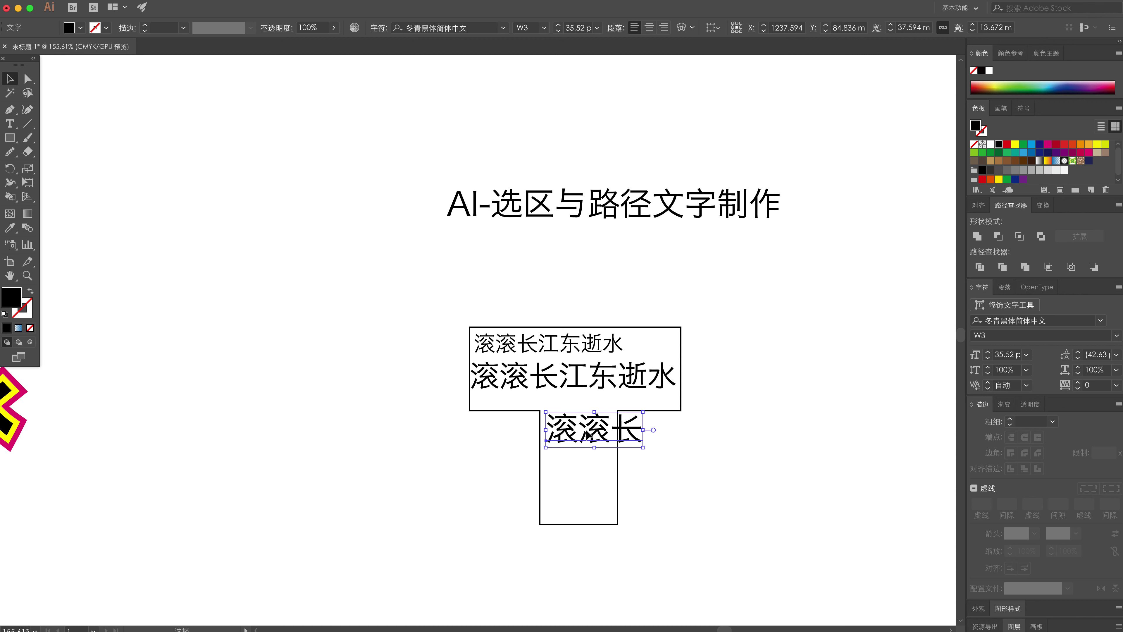
double_click(590, 436)
drag(615, 411, 673, 419)
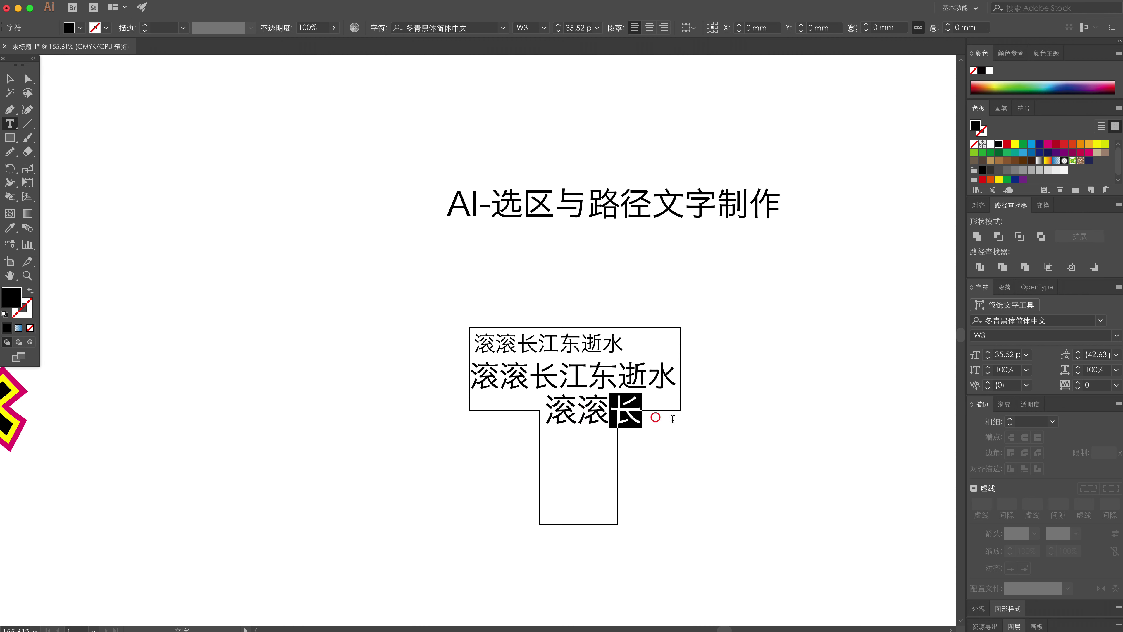
key(BackSpace)
key(Escape)
drag(567, 412, 570, 488)
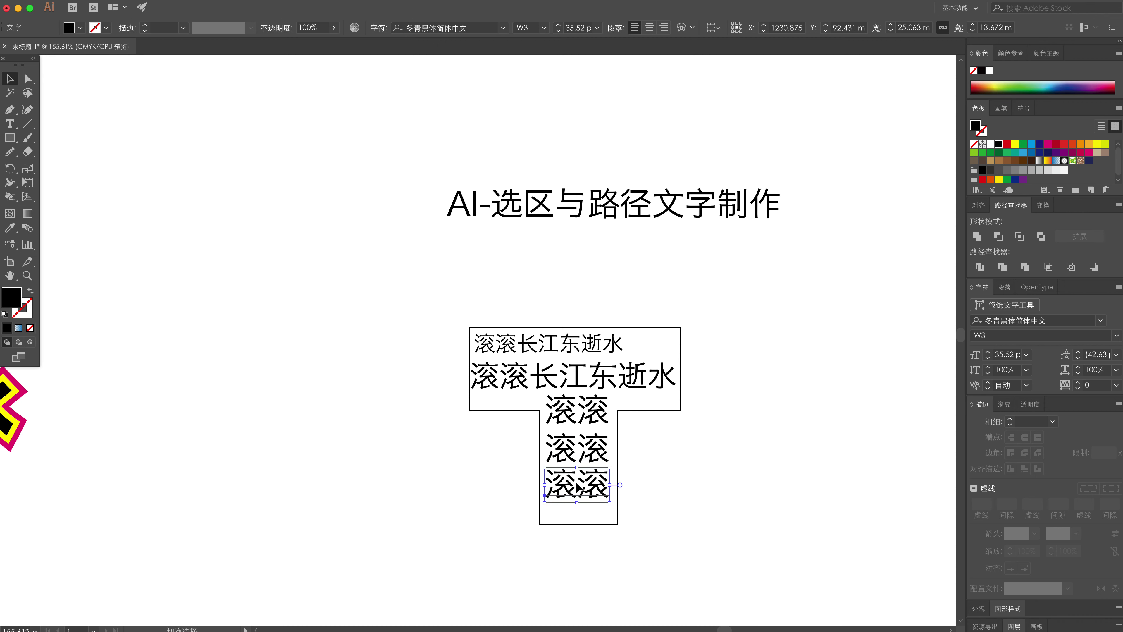
key(Delete)
Step: Duplicate the small 滚滚长江东逝水 line, rotate it 90° and set it into the T's stem
mouse_move(588, 344)
mouse_down()
mouse_move(756, 509)
mouse_move(668, 389)
mouse_up()
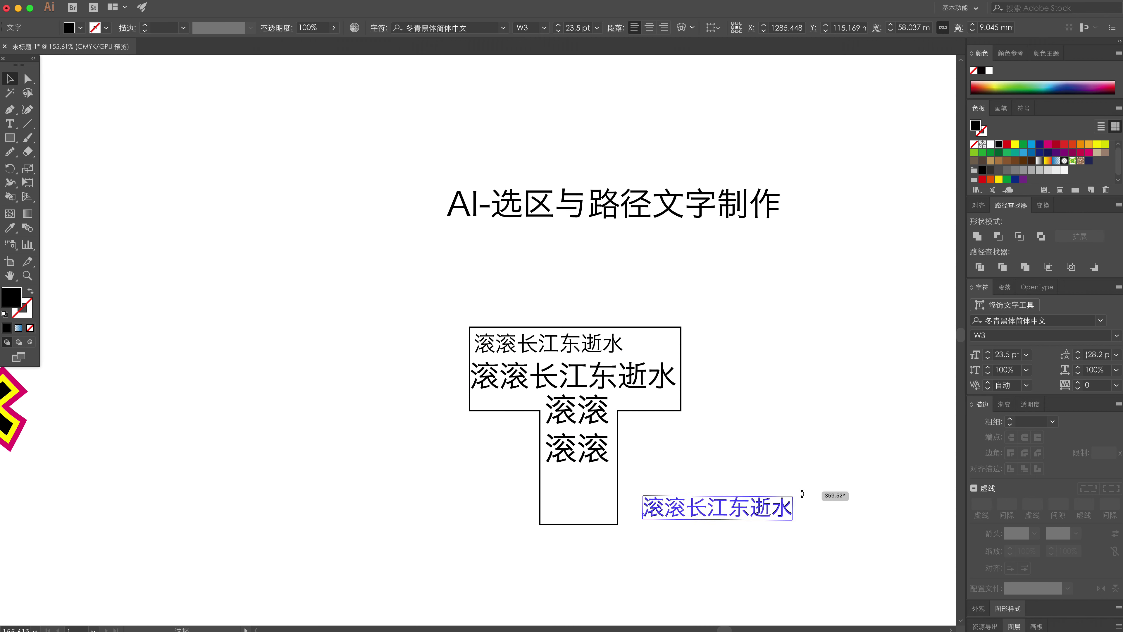
drag(718, 455, 679, 582)
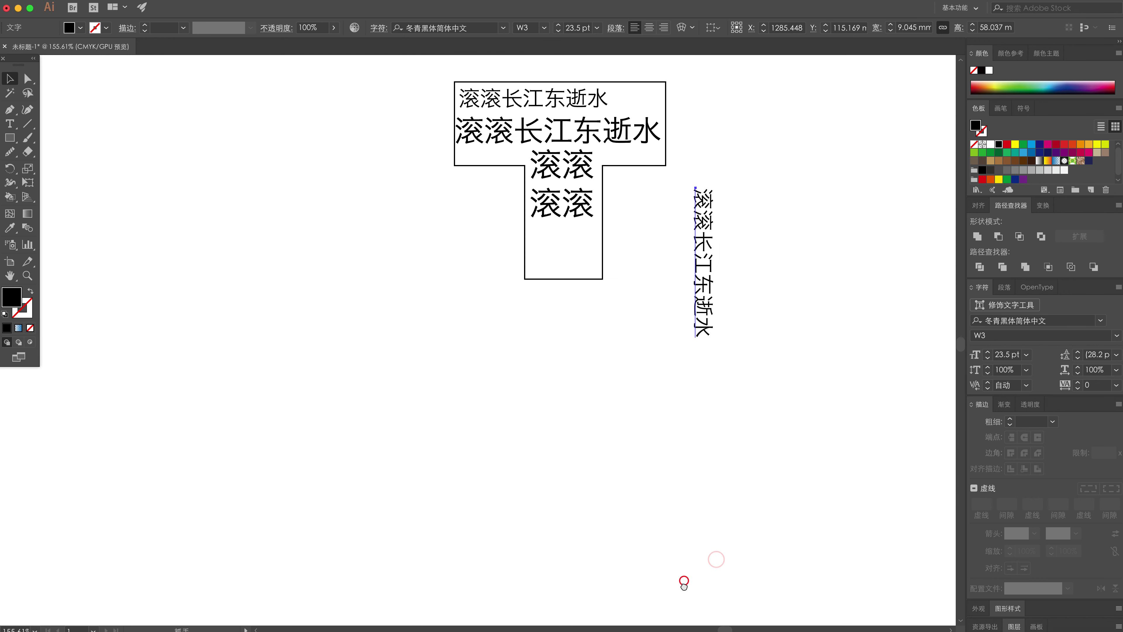
scroll(679, 575, up, 5)
mouse_move(707, 460)
mouse_down()
mouse_move(643, 433)
mouse_move(656, 401)
mouse_up()
drag(600, 375, 606, 390)
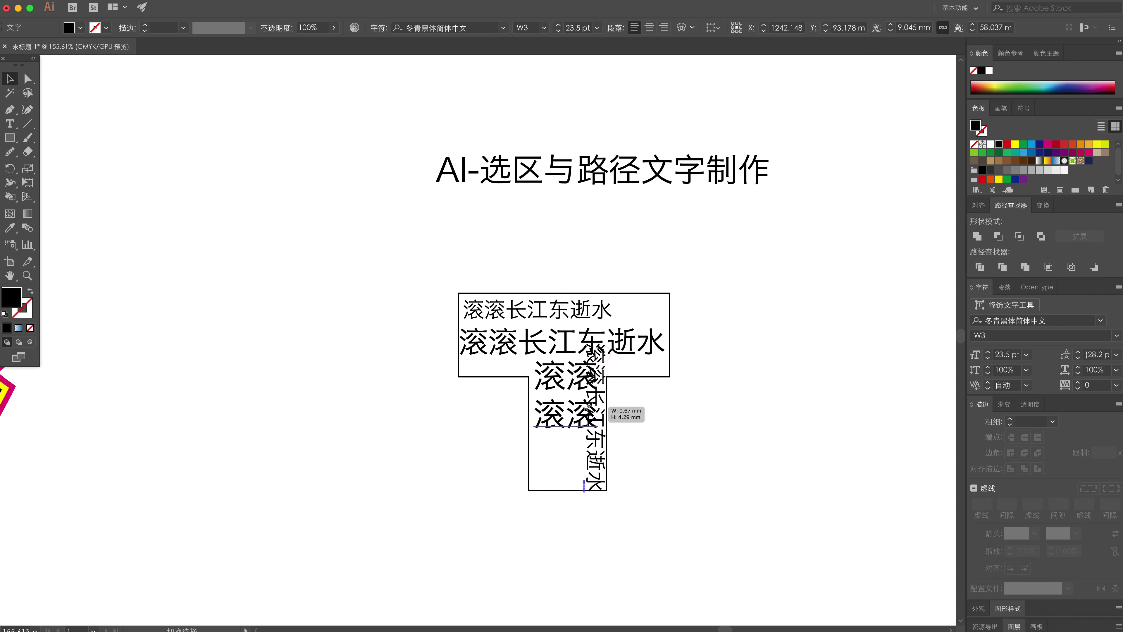
click(652, 459)
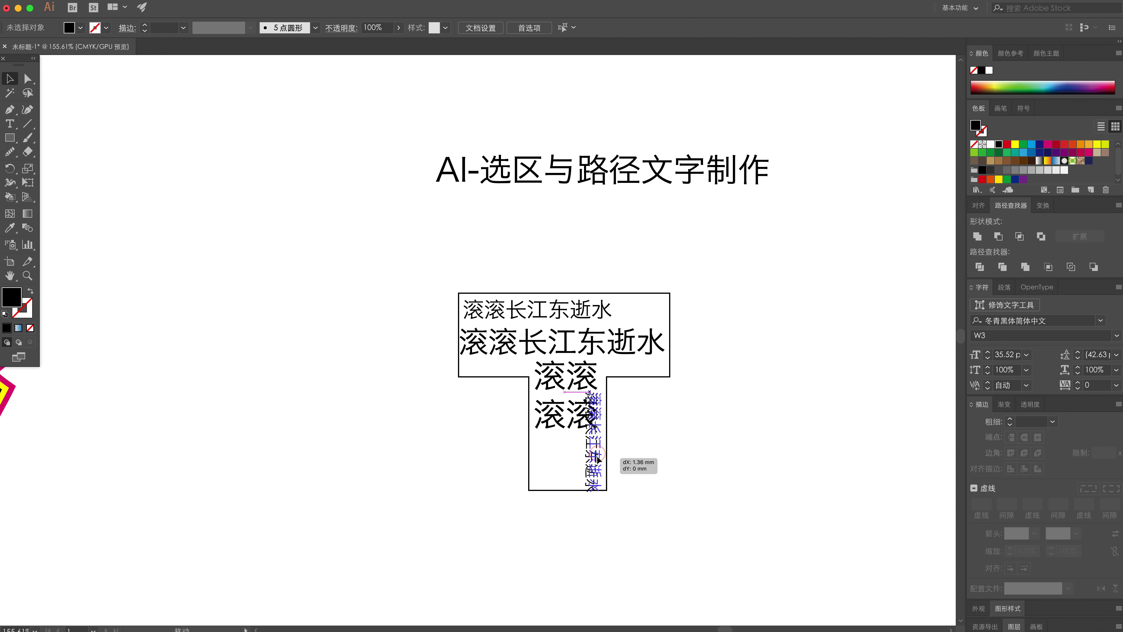
drag(598, 459, 601, 436)
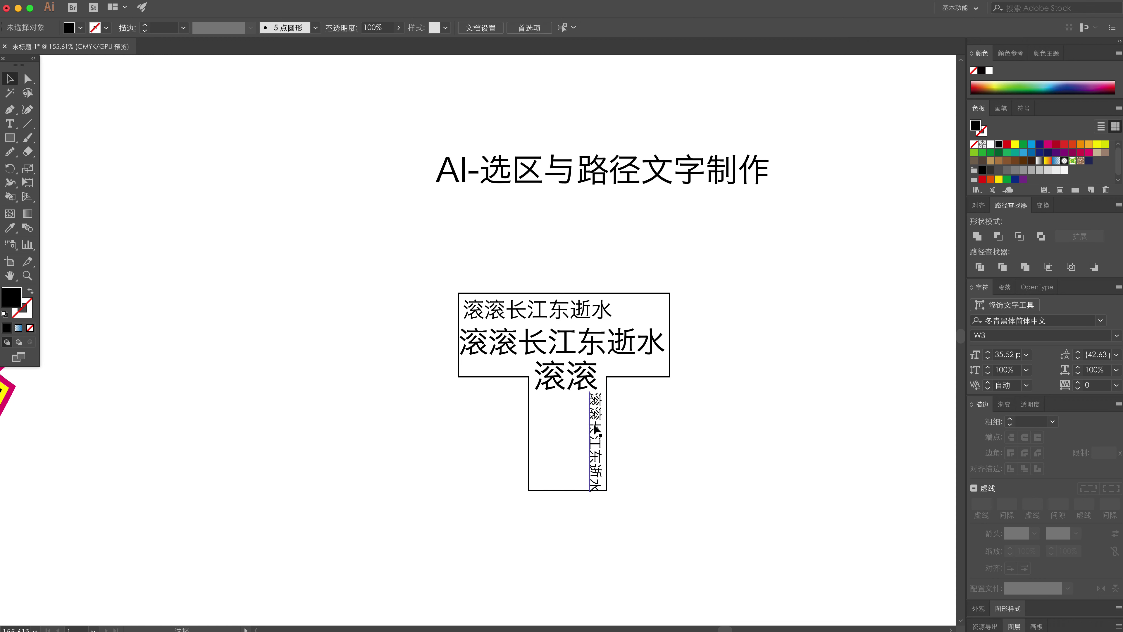
Step: Repeat the vertical column leftward into three columns and copy the top line to the right
drag(596, 429, 569, 432)
key(ctrl+d)
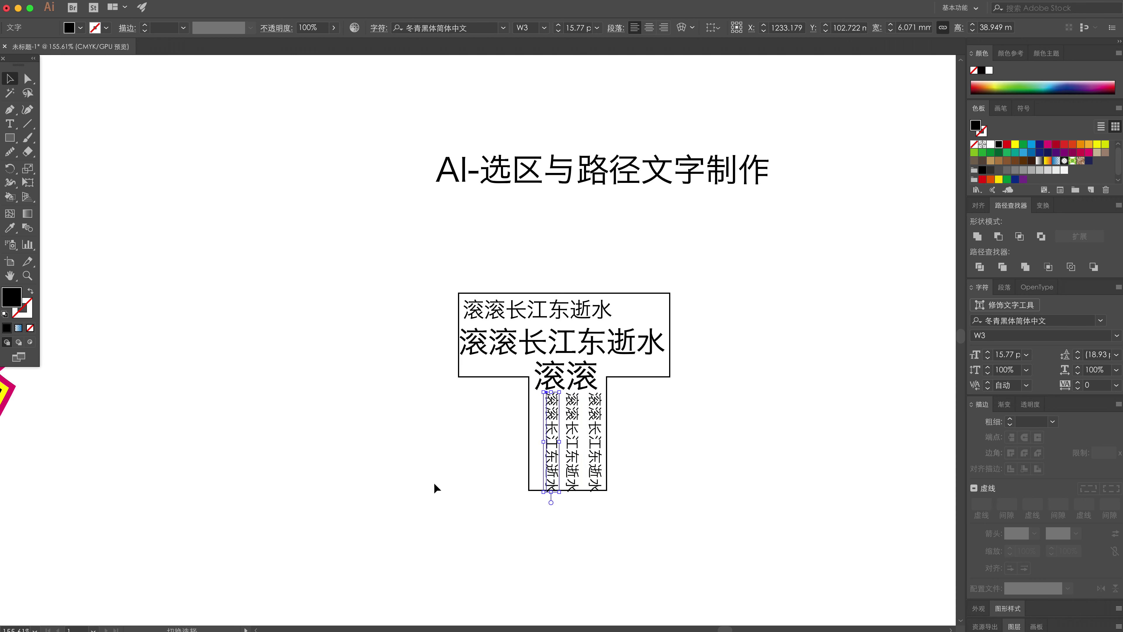
click(436, 488)
mouse_move(547, 314)
mouse_down()
mouse_move(708, 314)
mouse_move(829, 289)
mouse_up()
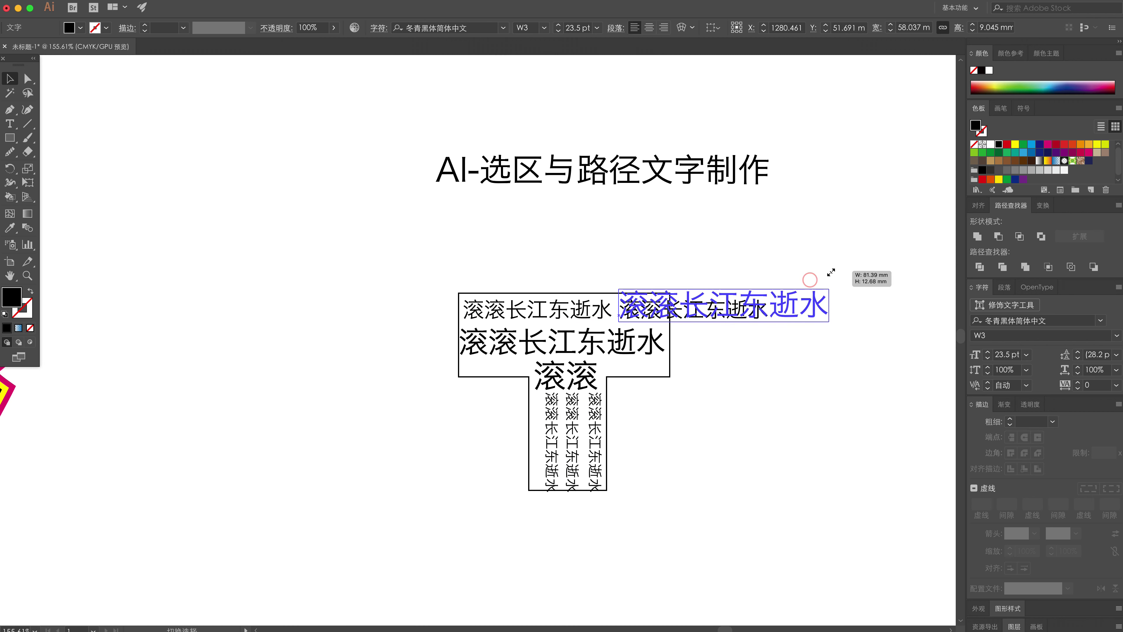
Step: Trim the copied line to a single 滚 and move it into the T's top-right corner
double_click(743, 295)
drag(672, 305, 932, 311)
key(BackSpace)
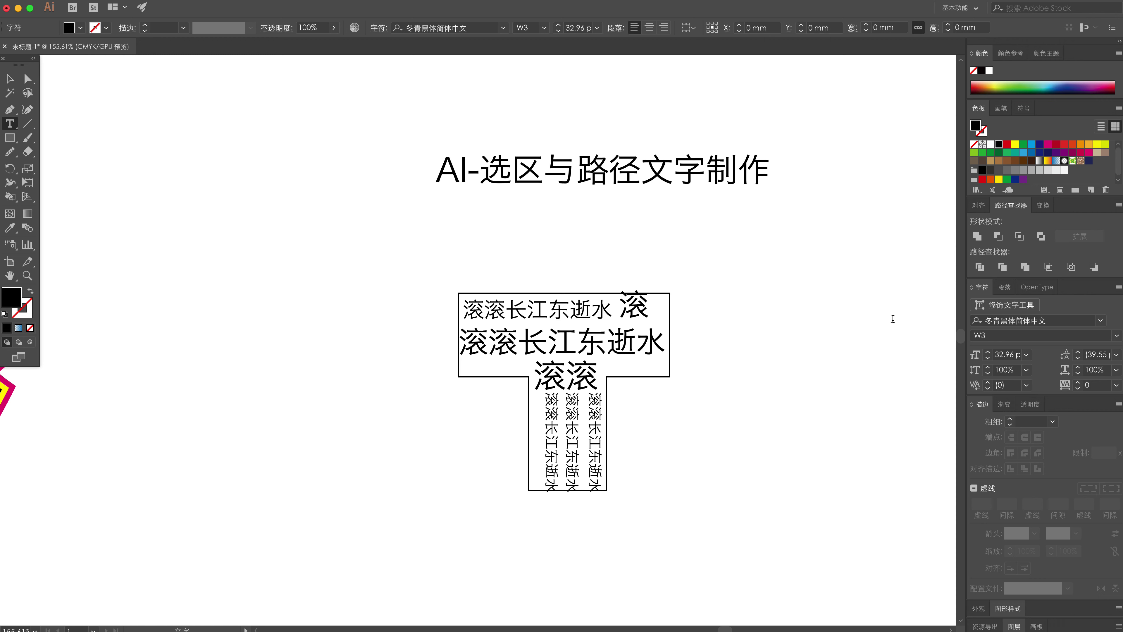
key(Escape)
click(694, 322)
drag(648, 312, 648, 318)
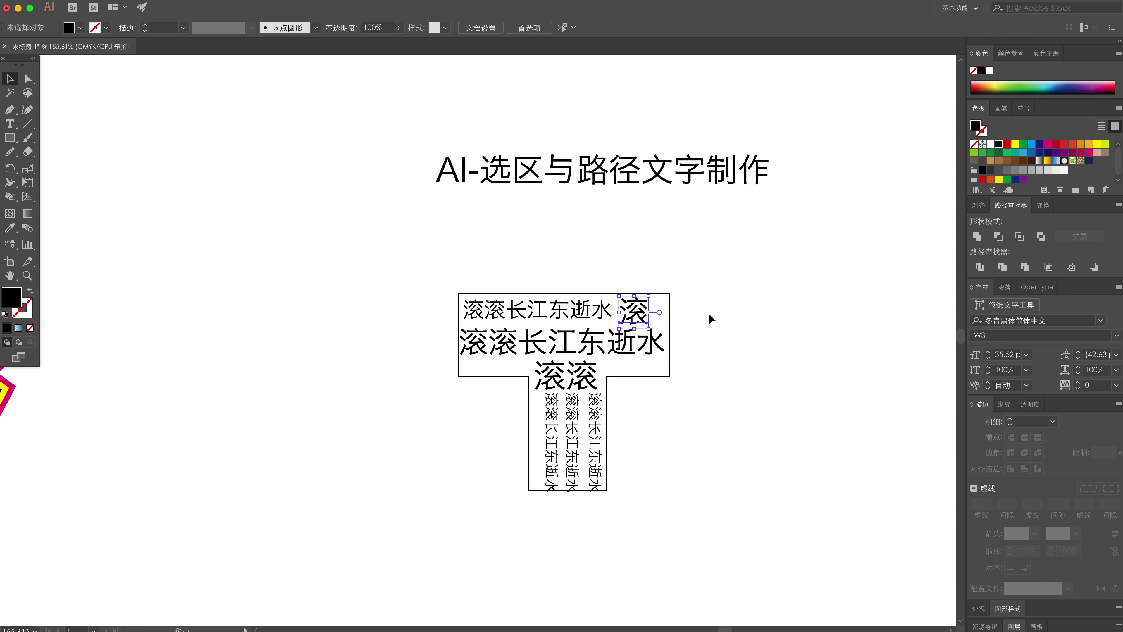
click(692, 316)
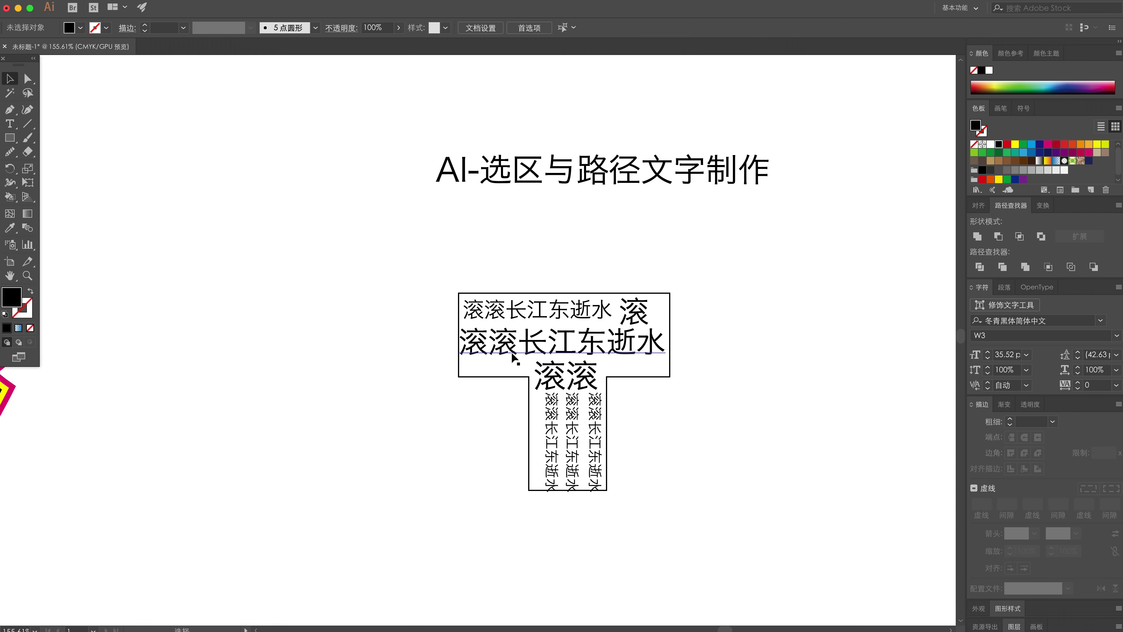
Step: Copy a small line, trim it to 东逝水, shrink it to 18.41 pt beside the 滚滚 row
mouse_move(545, 416)
mouse_down()
mouse_move(441, 363)
mouse_move(286, 362)
mouse_up()
key(t)
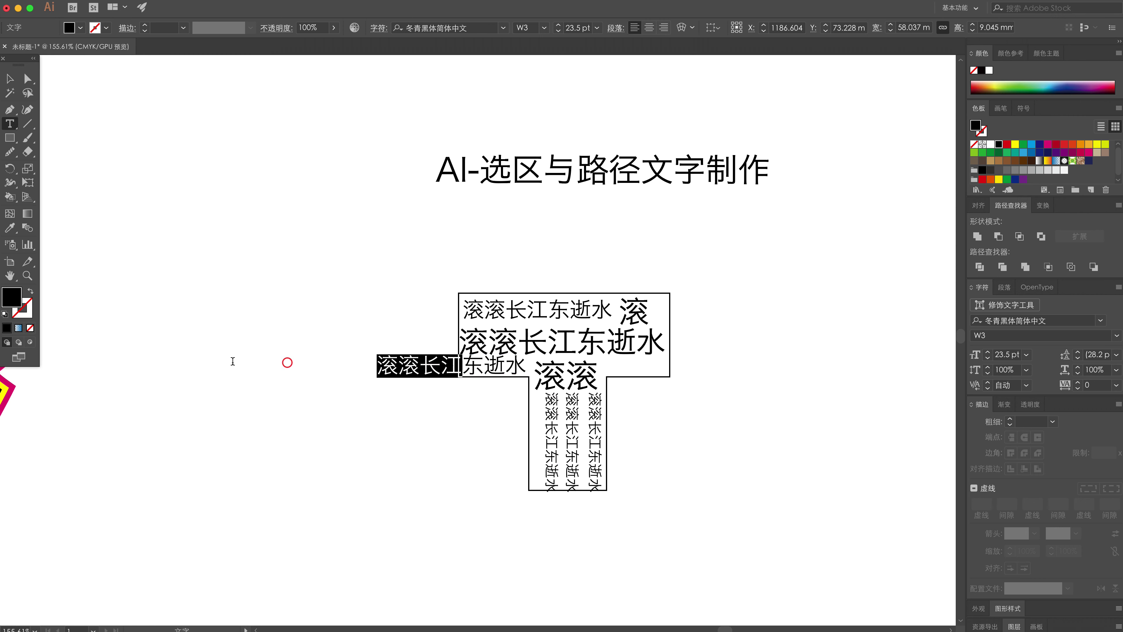
key(BackSpace)
key(Escape)
click(317, 375)
mouse_move(428, 367)
mouse_down()
mouse_move(518, 359)
mouse_move(634, 373)
mouse_up()
click(496, 401)
click(492, 370)
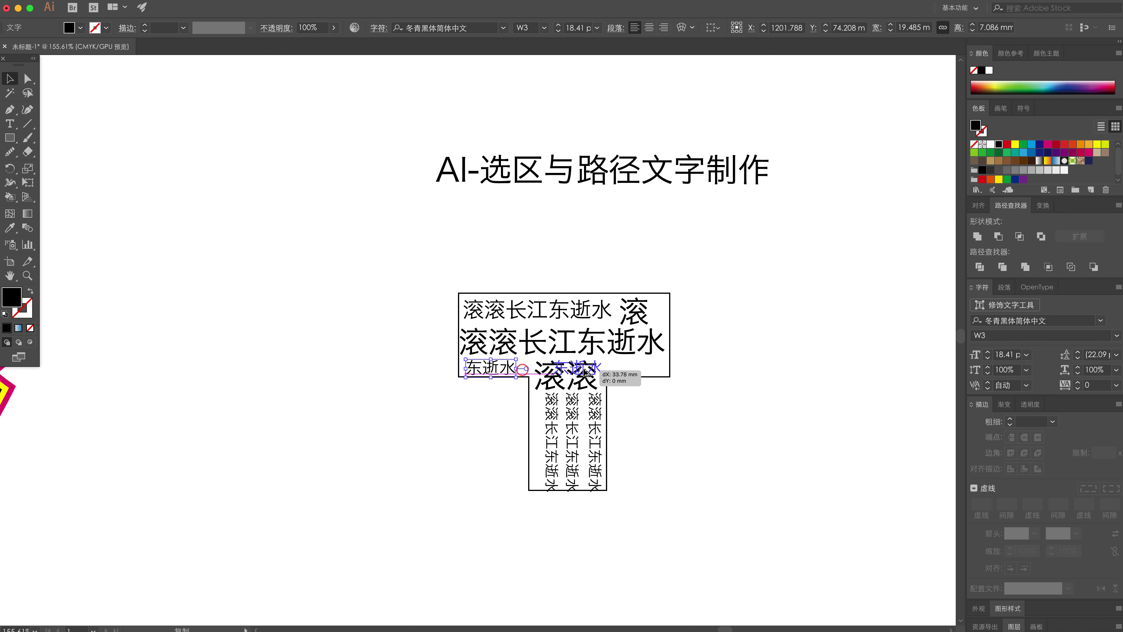
Step: Add a fourth vertical column, even out the column spacing and remove the T outline
click(650, 450)
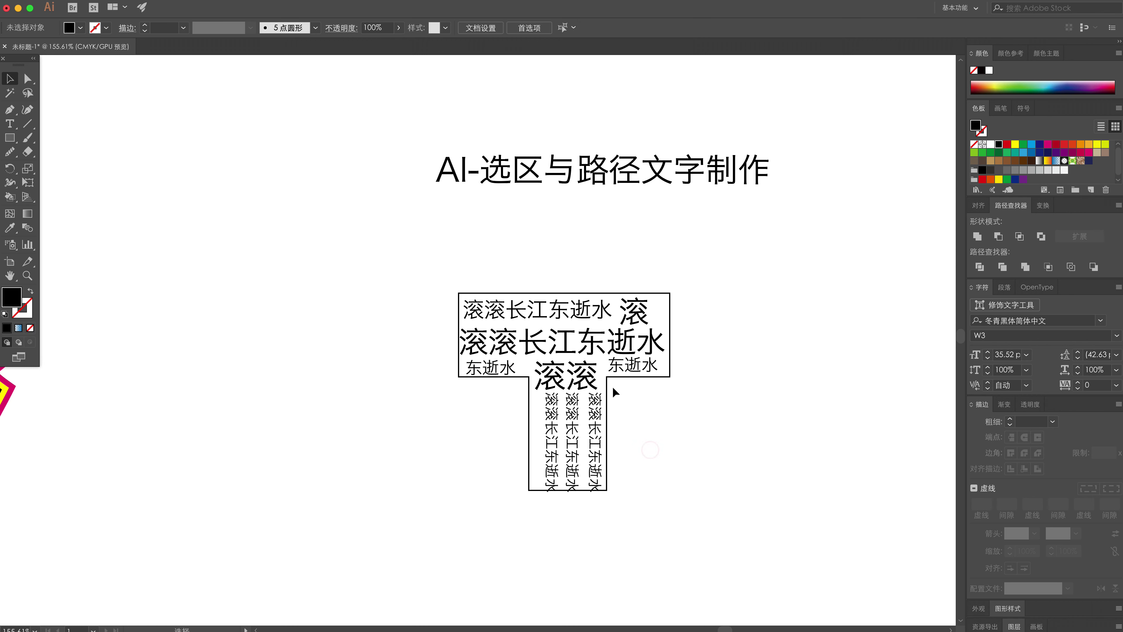
mouse_move(557, 420)
mouse_down()
mouse_move(539, 420)
mouse_move(577, 421)
mouse_up()
click(556, 422)
click(620, 415)
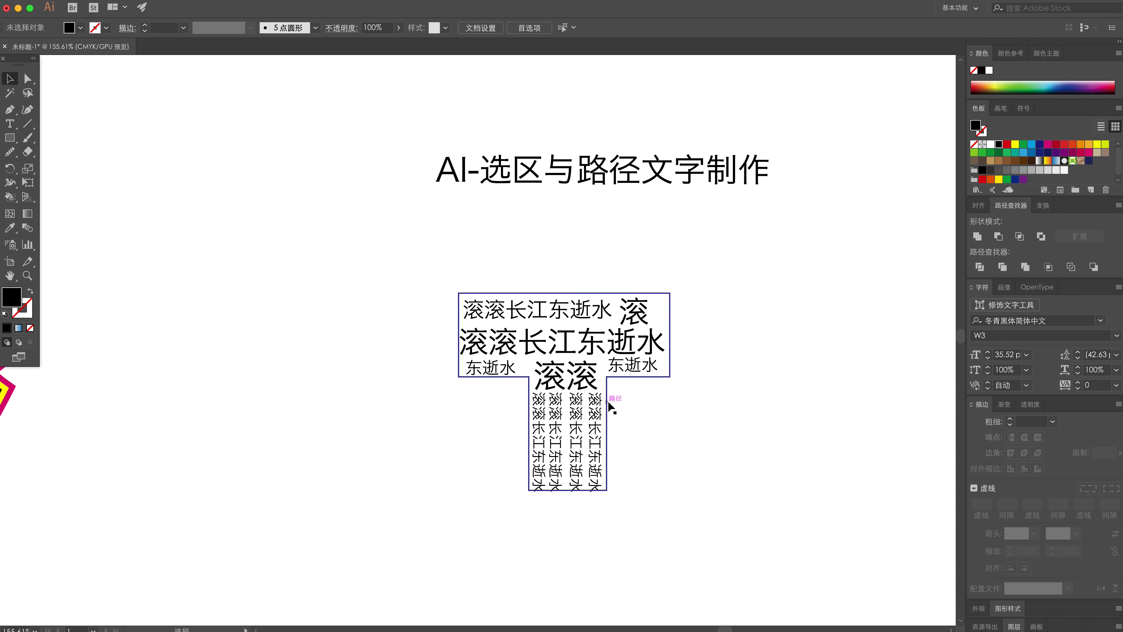
key(shift+x)
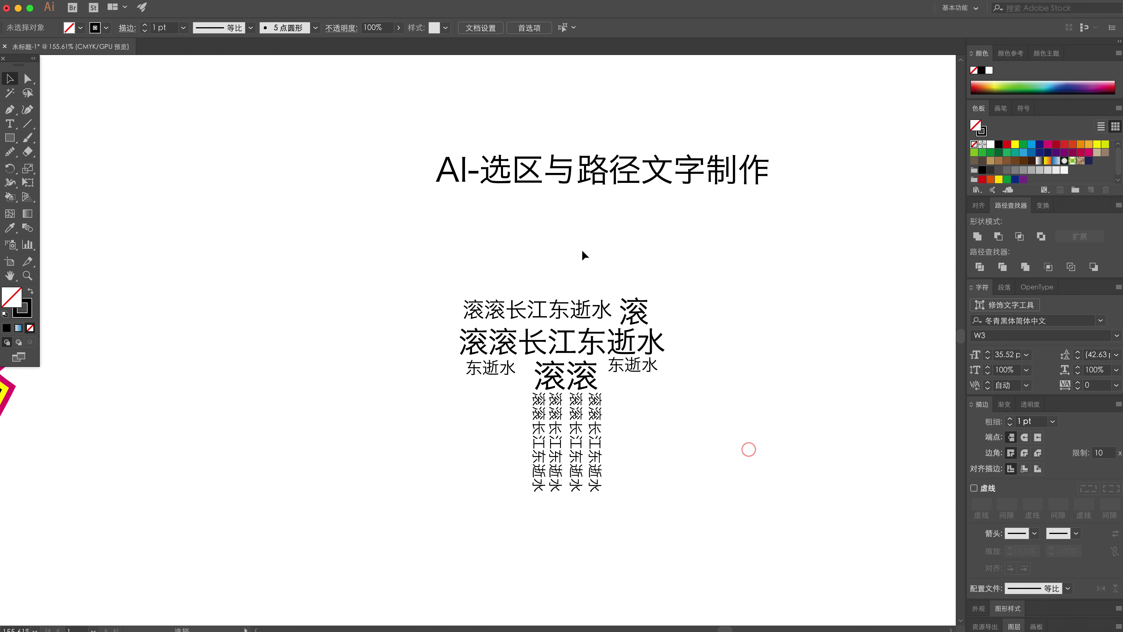
Step: Select the text objects to check the T-shaped text layout
mouse_move(379, 283)
mouse_down()
mouse_move(720, 500)
mouse_move(335, 269)
mouse_up()
drag(267, 238, 692, 543)
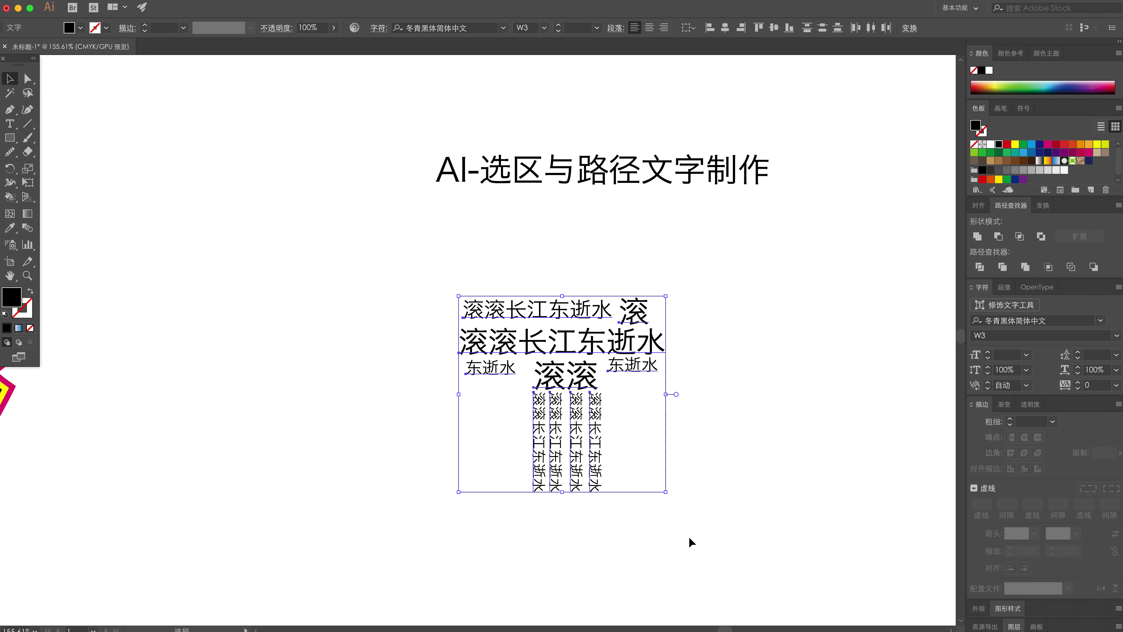
click(701, 537)
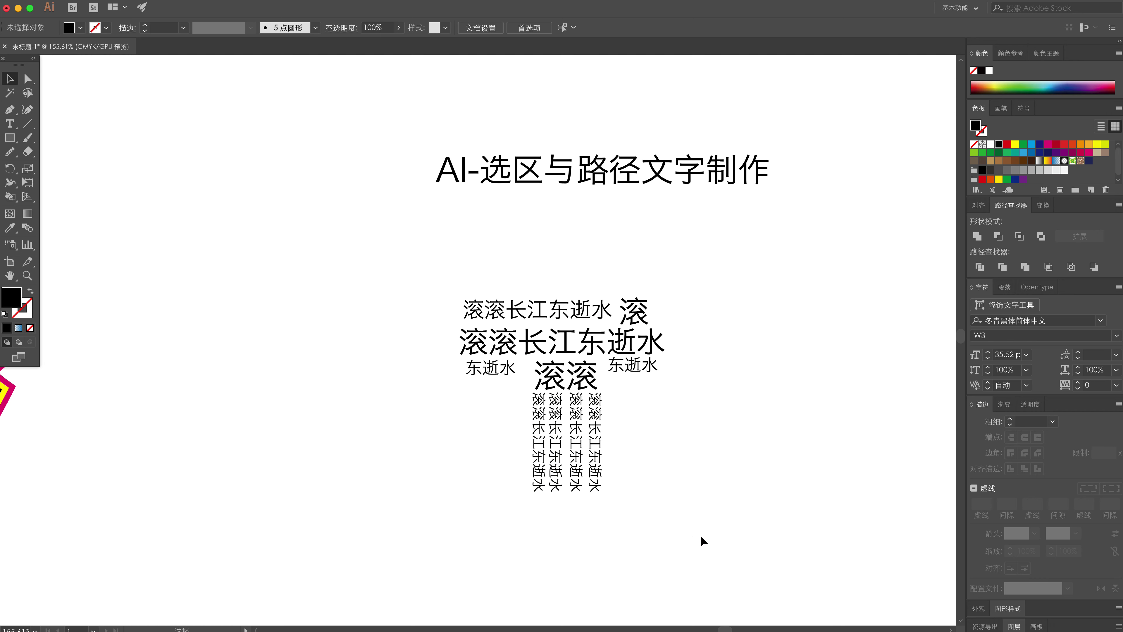
mouse_move(388, 239)
mouse_down()
mouse_move(744, 548)
mouse_move(444, 315)
mouse_up()
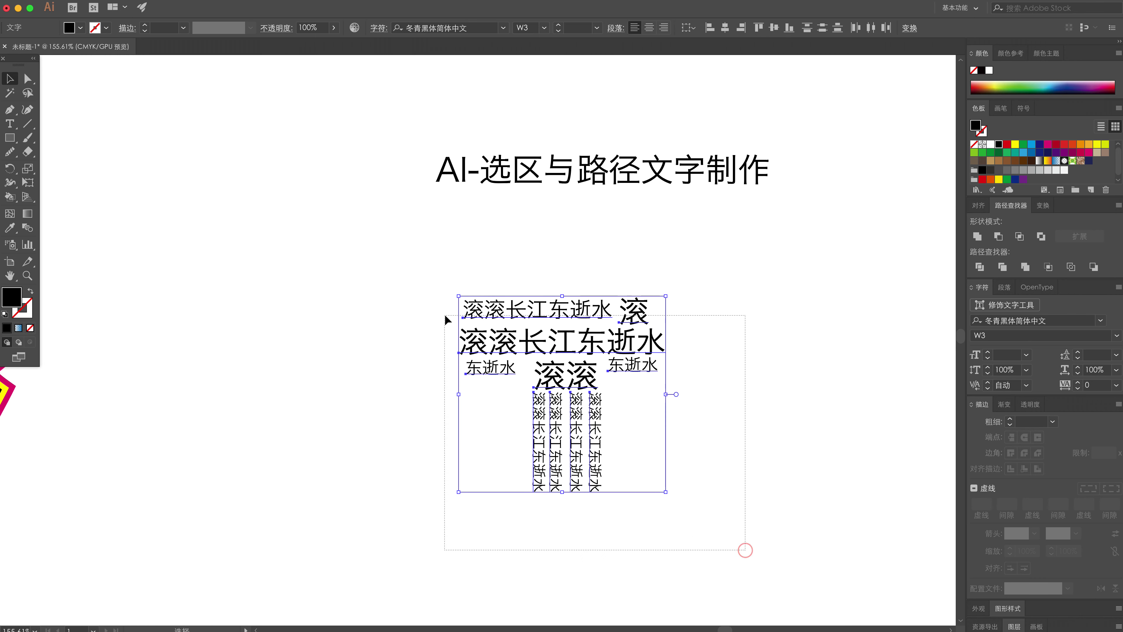
click(409, 331)
Step: Nudge the left 东逝水 text slightly left with the arrow keys
click(477, 376)
key(Left)
key(Left)
key(Left)
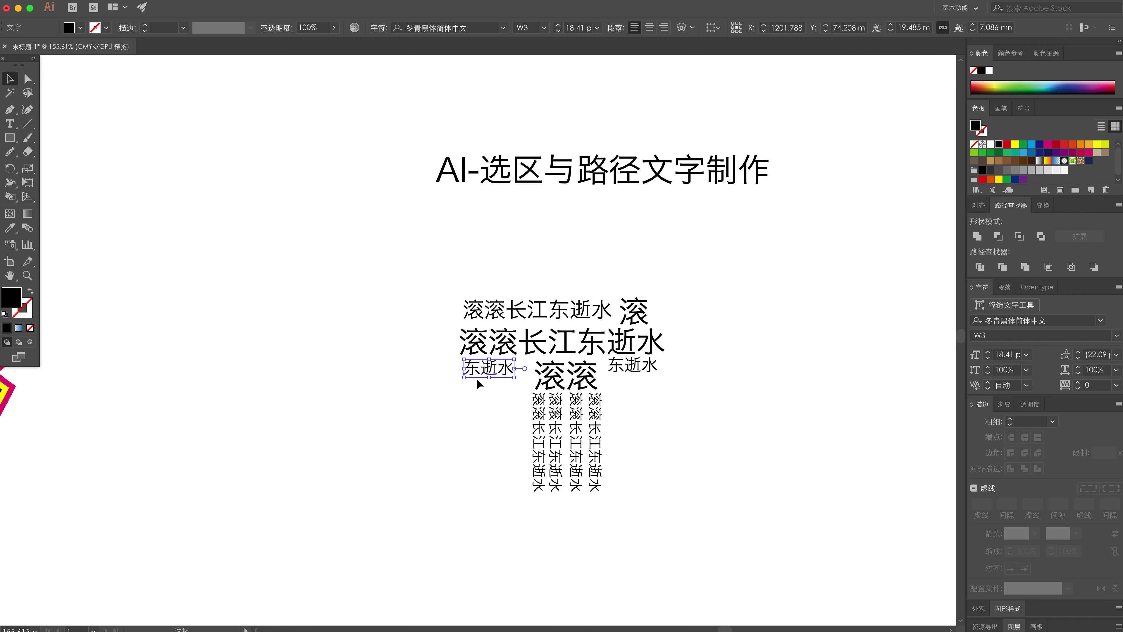
key(Left)
key(Left)
key(Left)
click(428, 276)
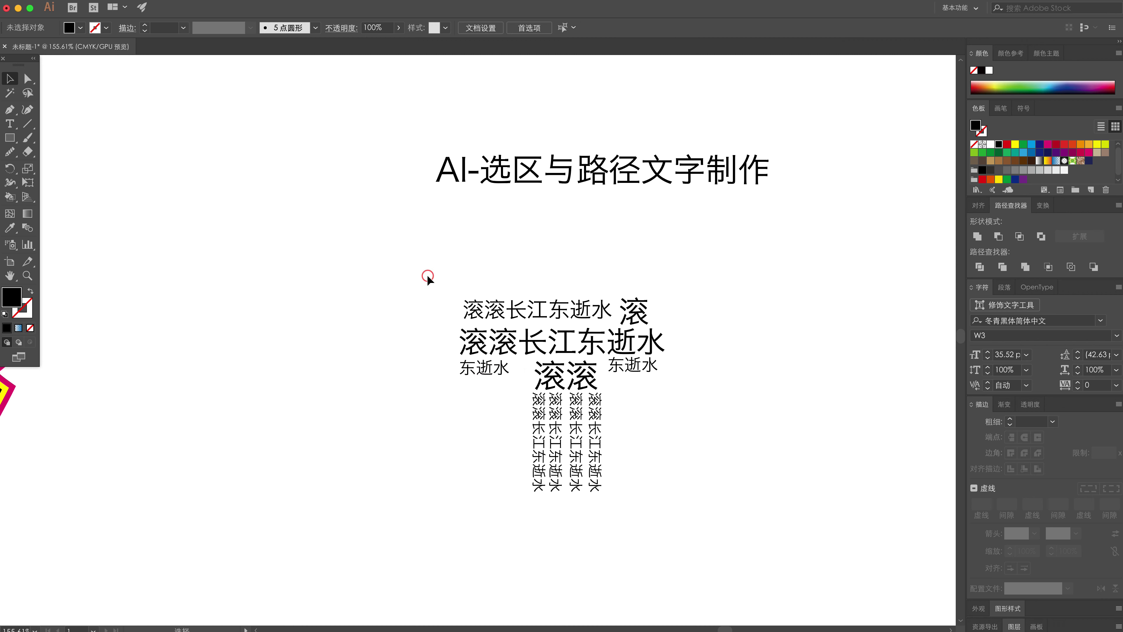
drag(401, 153, 549, 286)
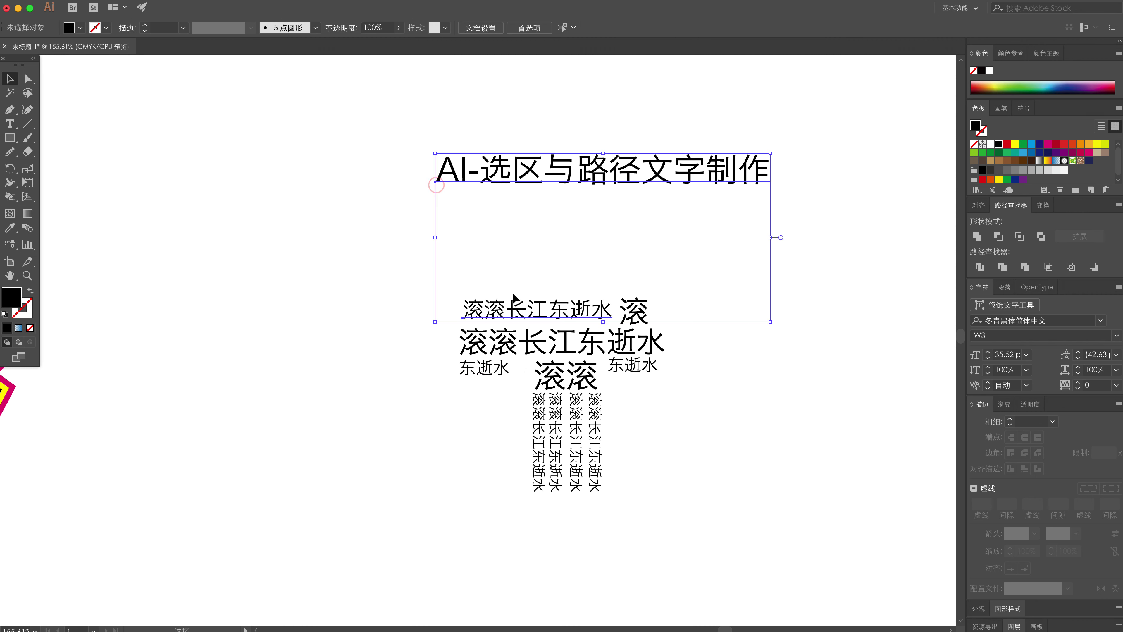
click(301, 236)
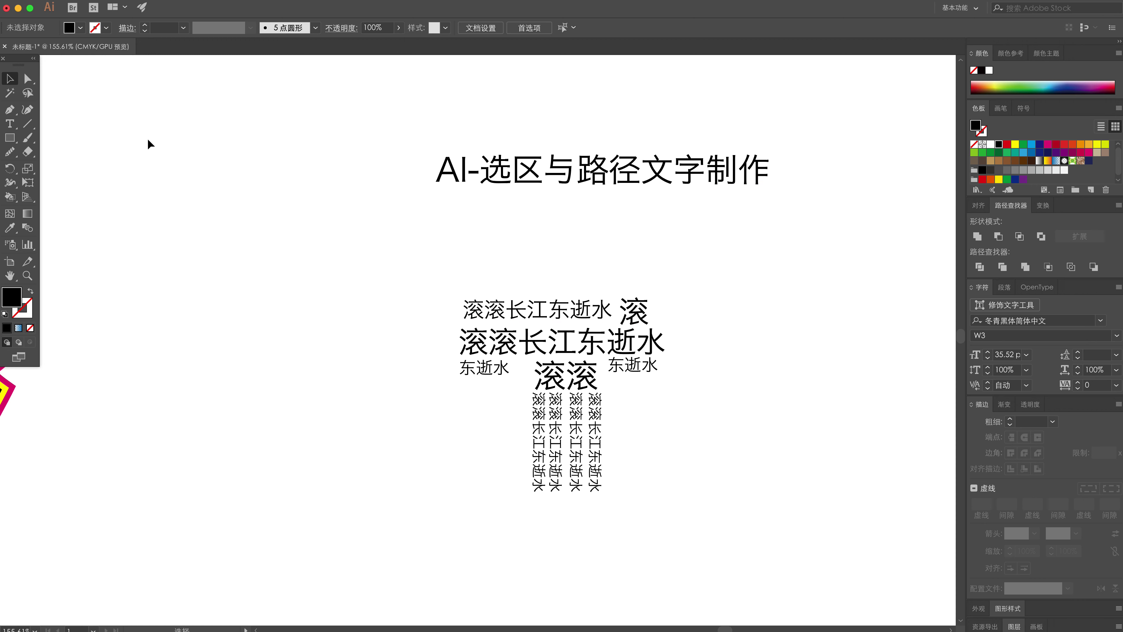
Step: Zoom to the blank artboard and draw a 79.483 mm stroke-only square in its middle
key(ctrl+minus)
key(ctrl+minus)
key(ctrl+minus)
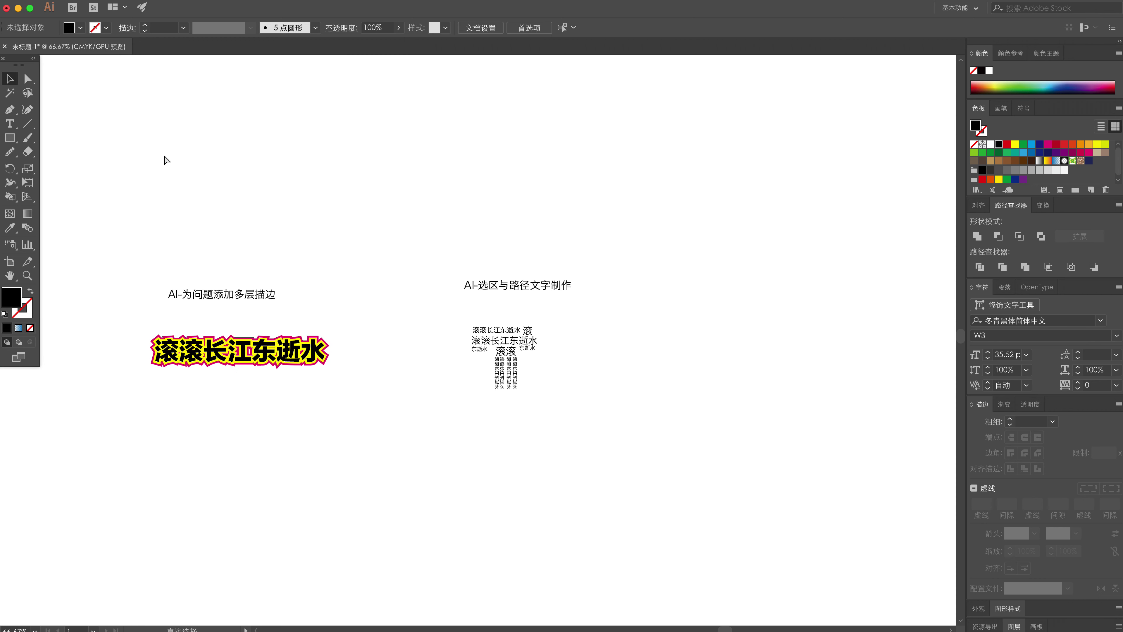
scroll(398, 275, left, 10)
scroll(667, 284, left, 3)
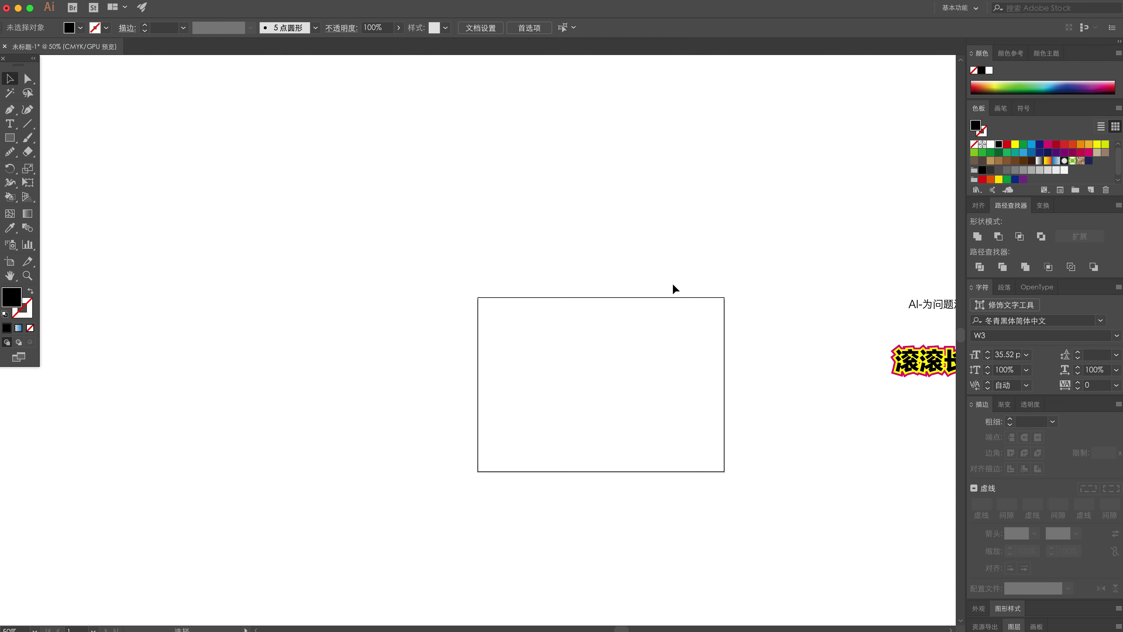
key(z)
drag(665, 376, 748, 496)
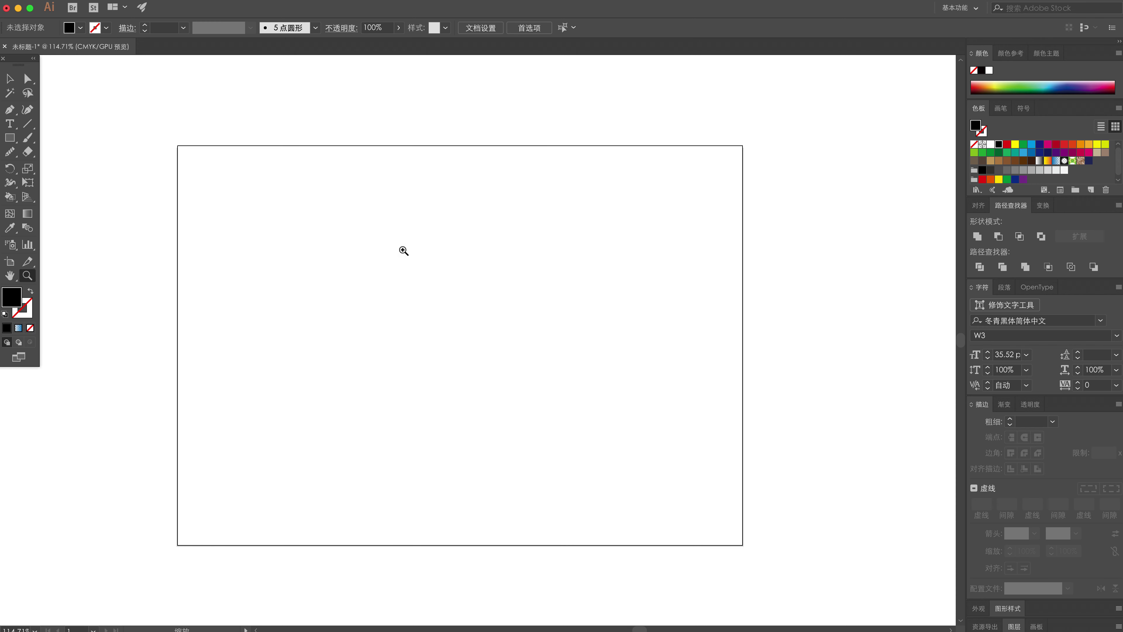
click(10, 138)
drag(382, 279, 534, 429)
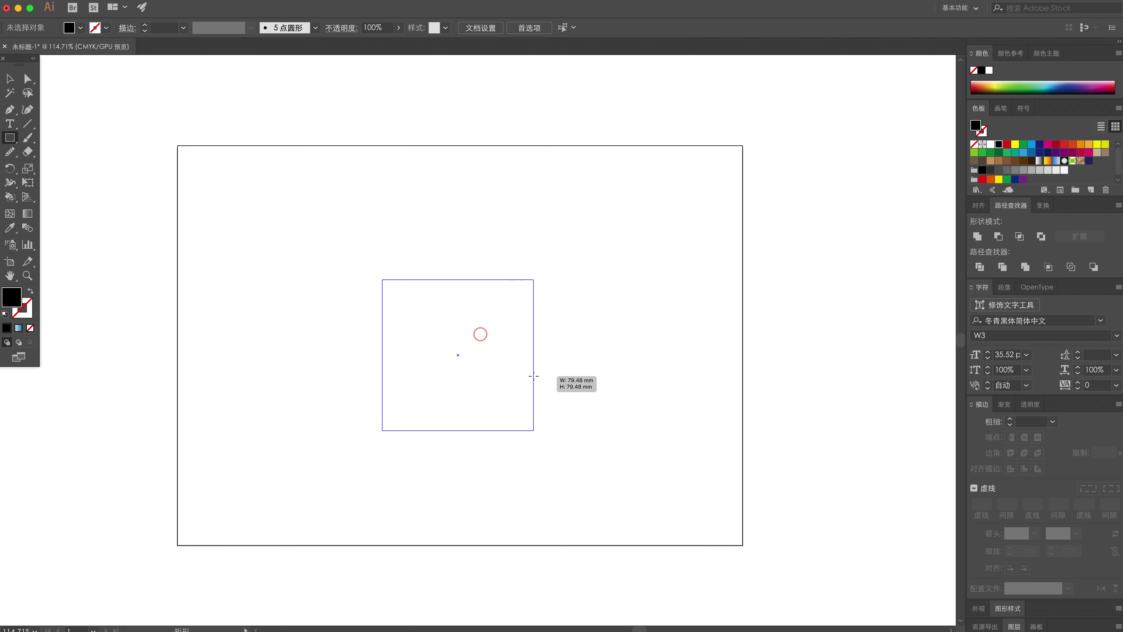
key(v)
key(shift+x)
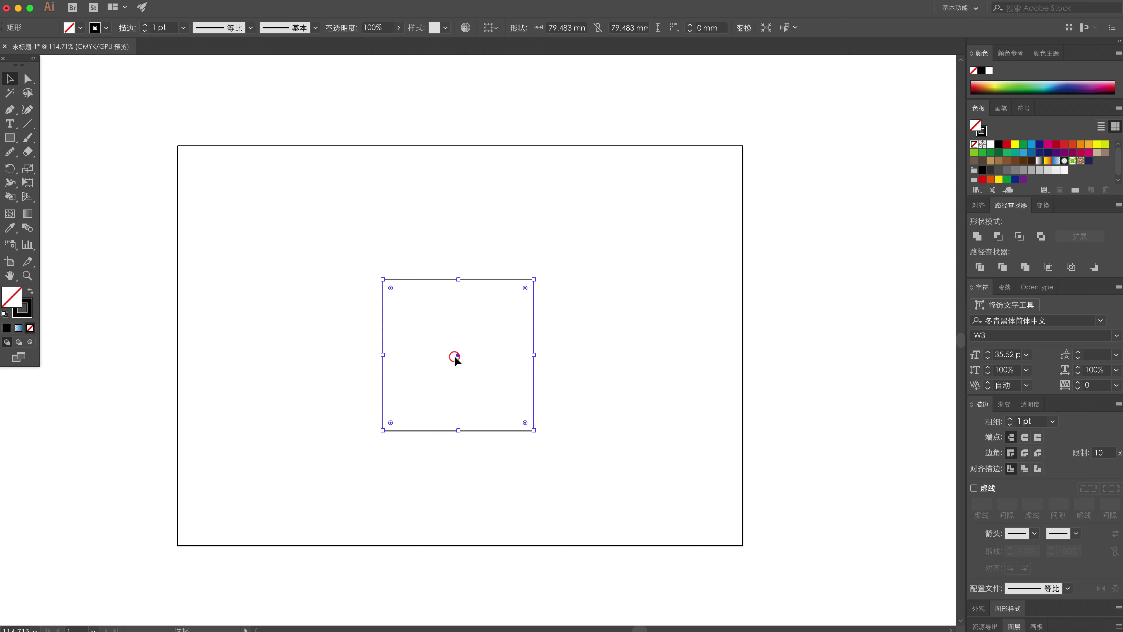
click(455, 359)
Step: Try turning the square into an area-type frame, then undo back to the empty square
key(t)
click(419, 282)
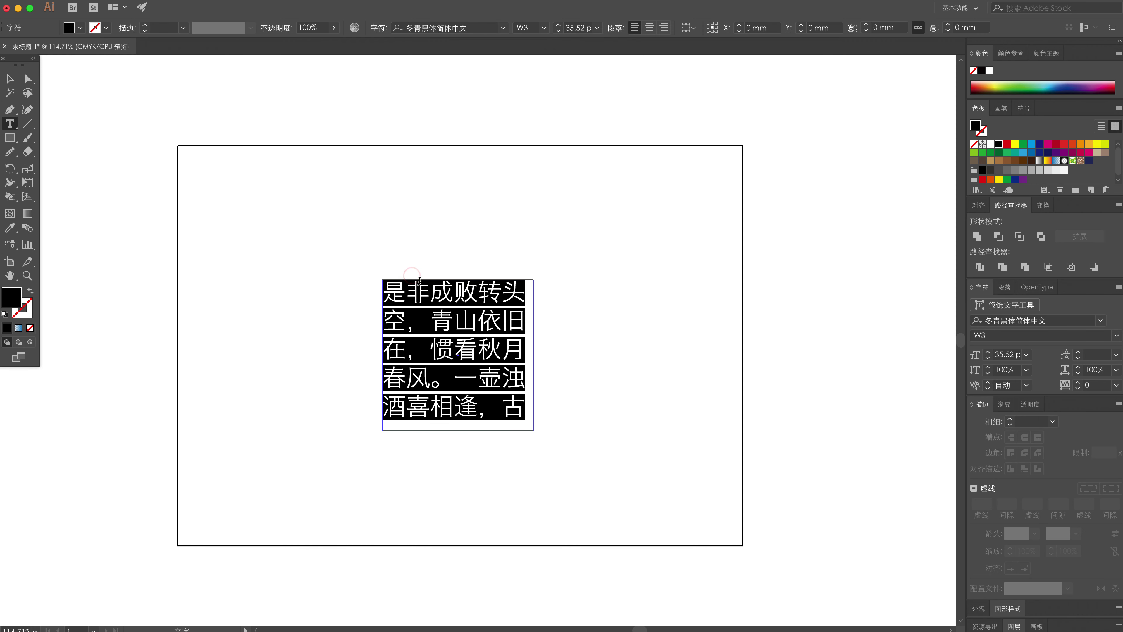
text(V)
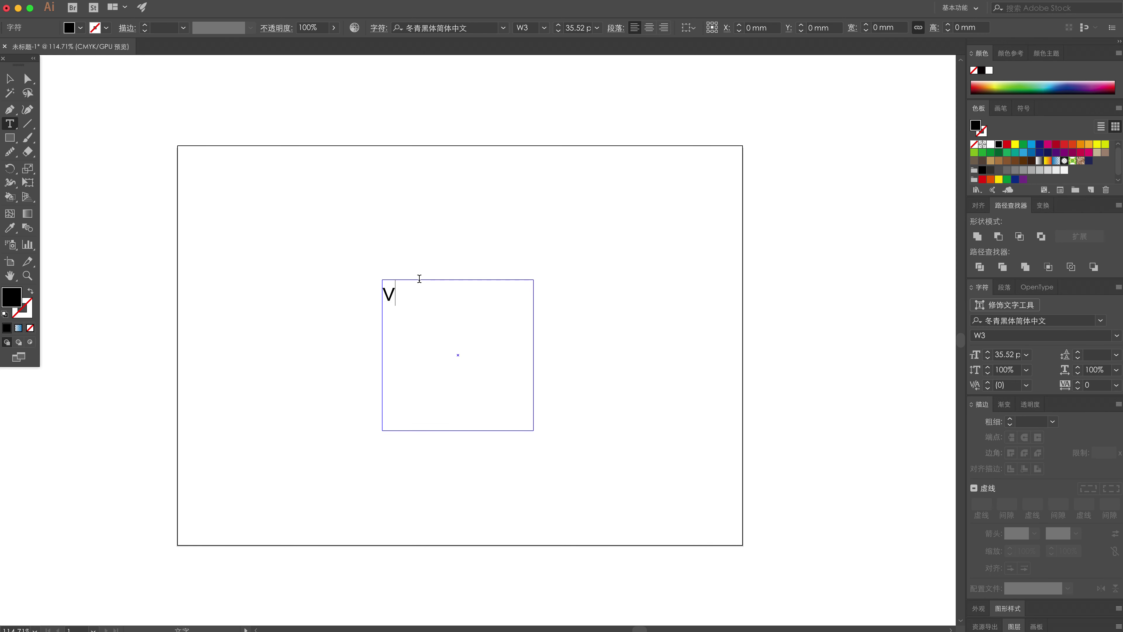
key(Escape)
key(ctrl+z)
click(459, 241)
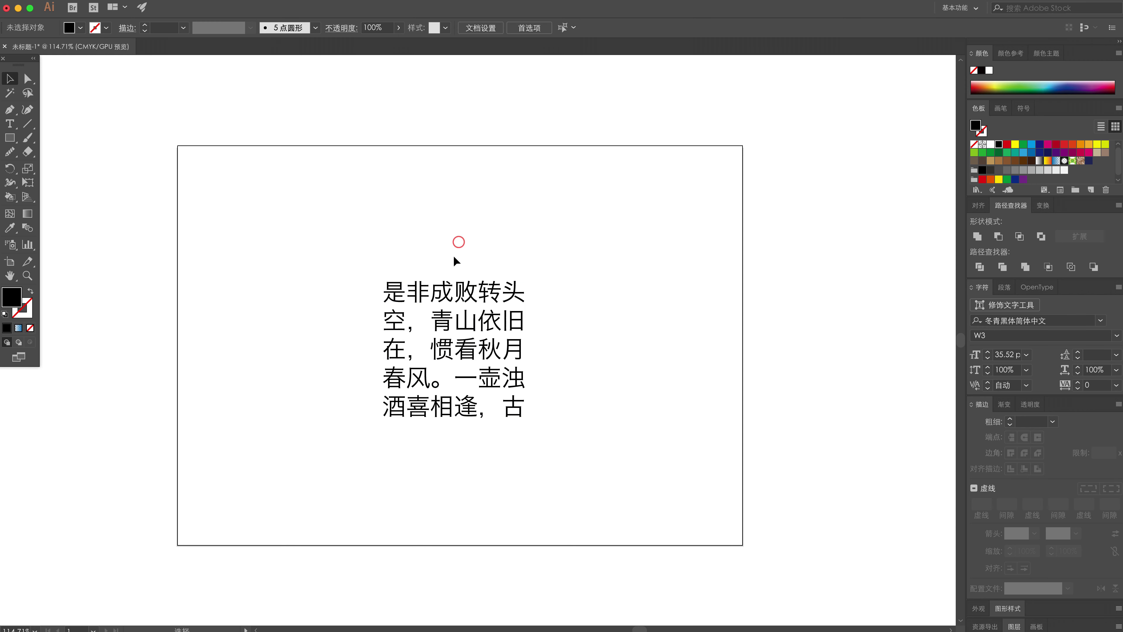
key(ctrl+z)
key(t)
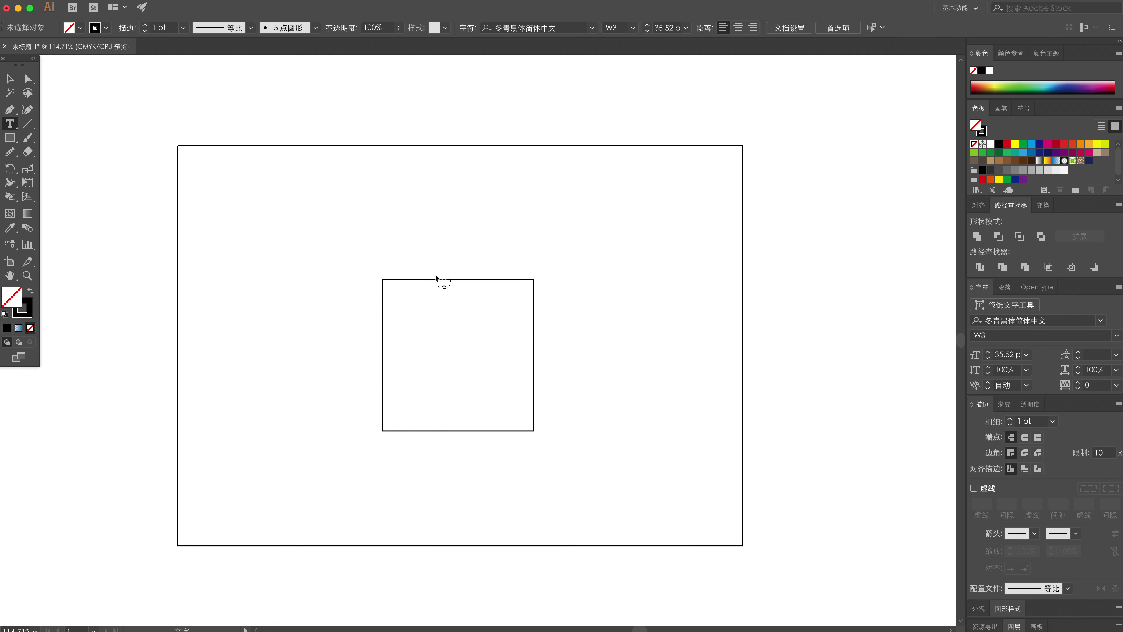
click(444, 285)
Step: Undo the text frame conversion and pick the Type on a Path tool
key(ctrl+z)
click(9, 125)
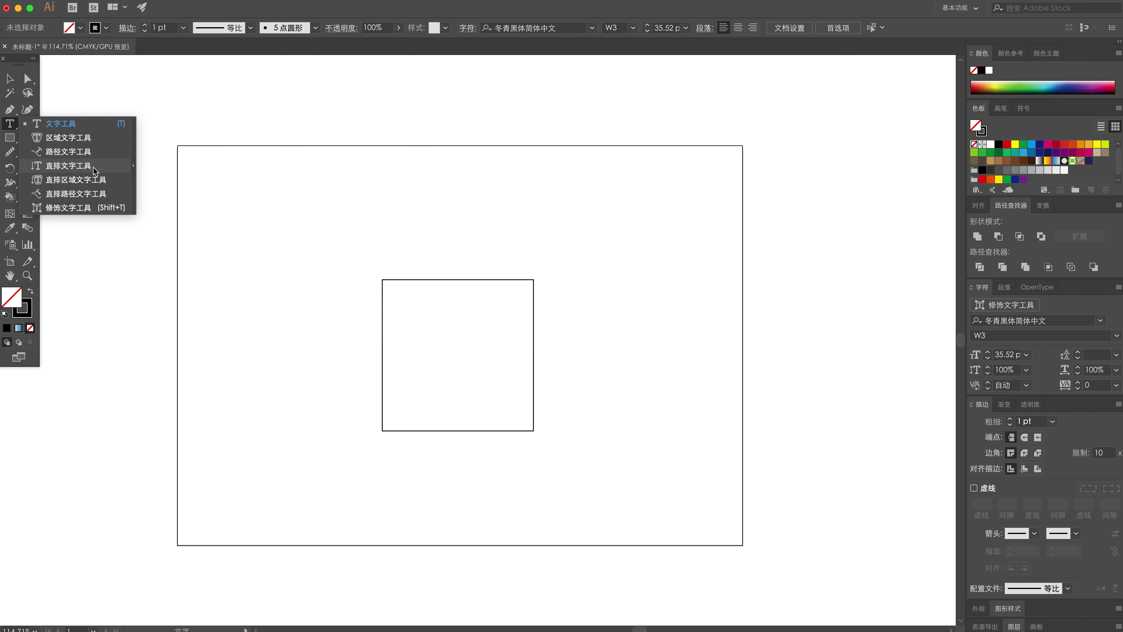
click(101, 152)
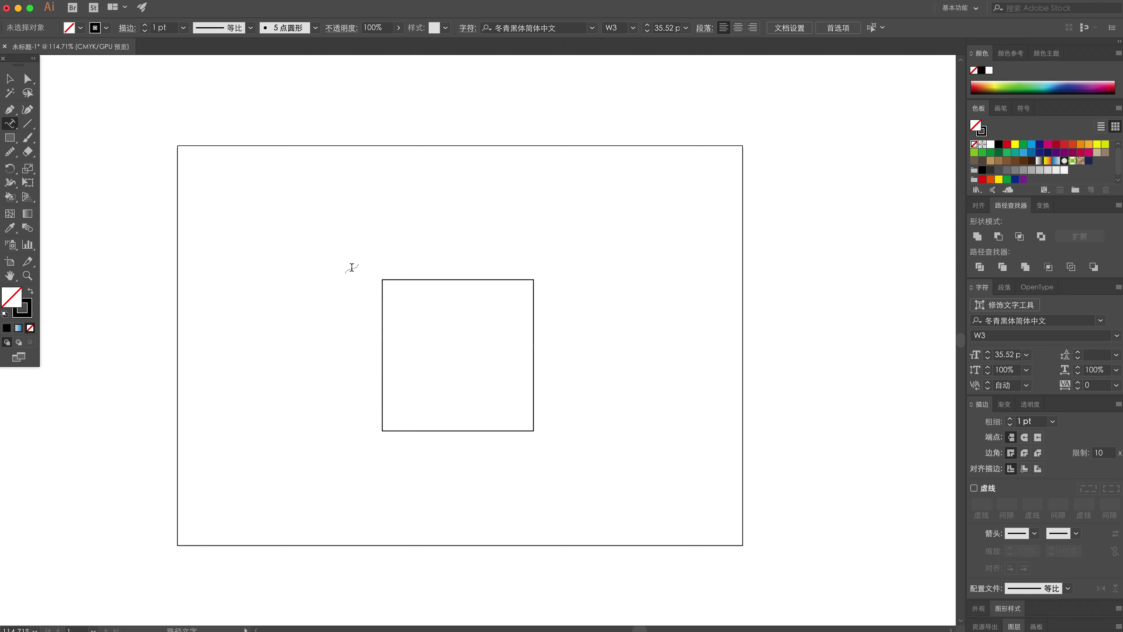
Step: Stretch the square over the whole artboard, fill it black and send it to back
key(v)
drag(470, 283, 207, 138)
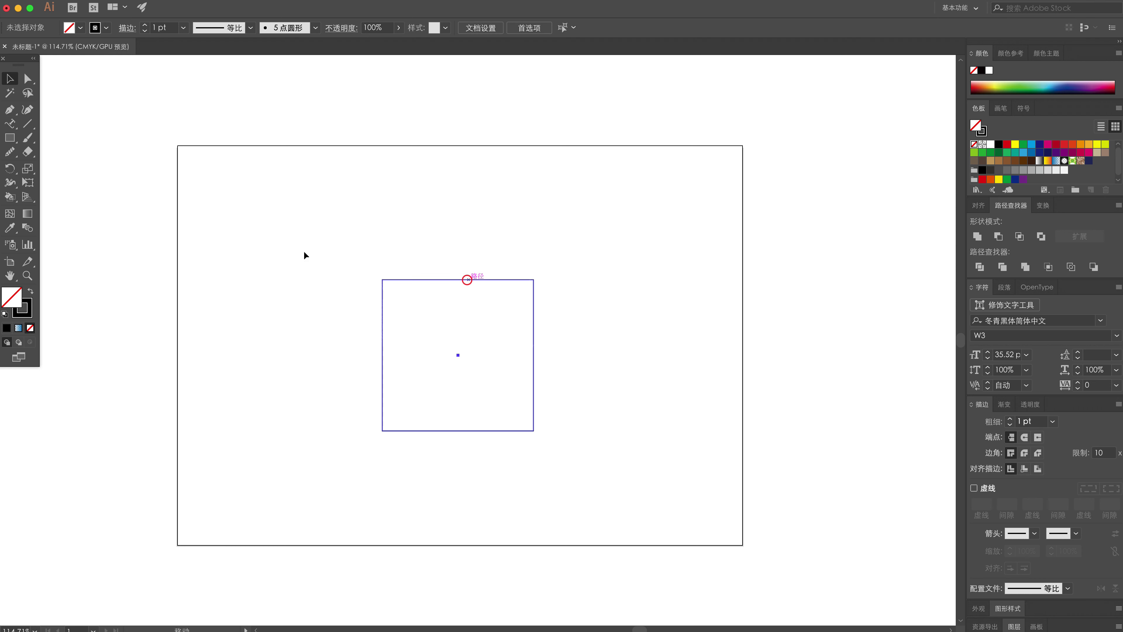
drag(271, 285, 876, 580)
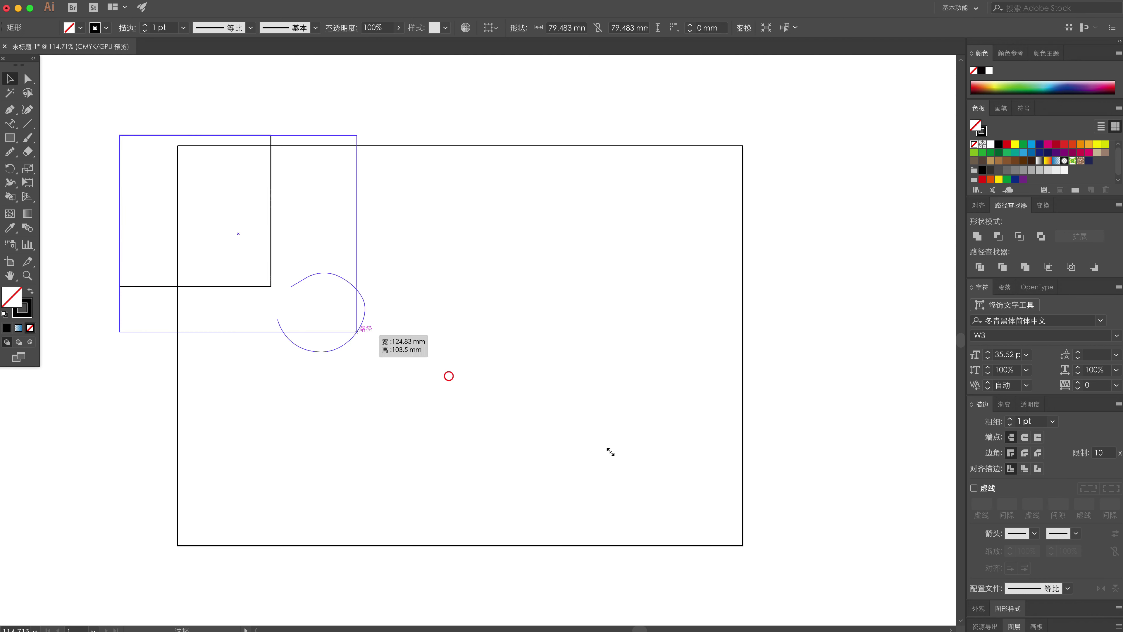
key(shift+x)
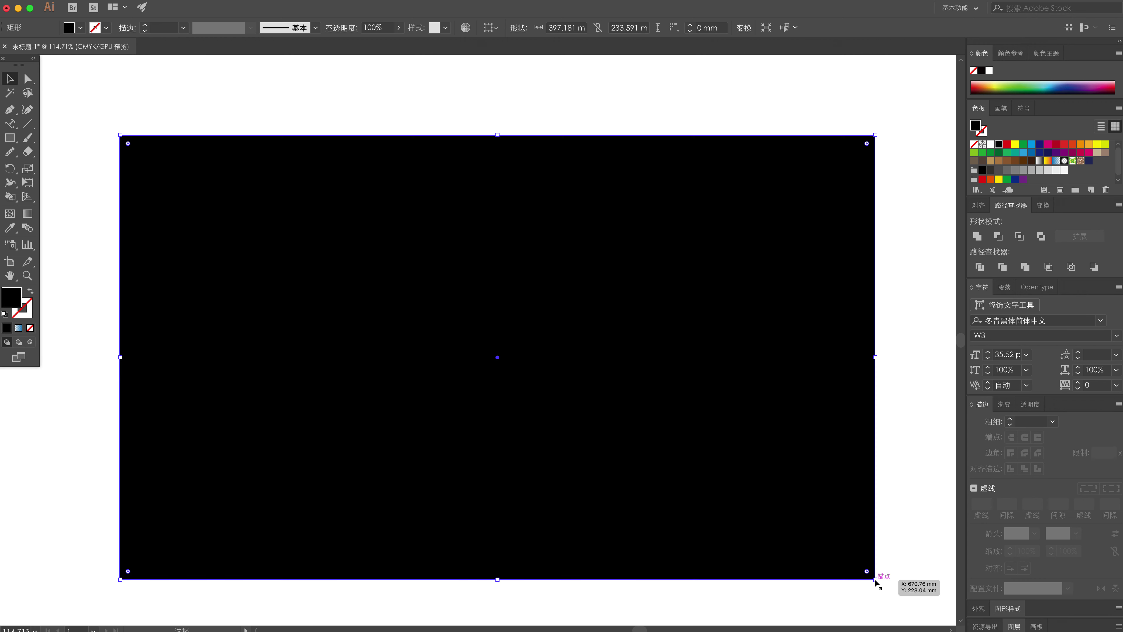
key(ctrl+shift+bracketleft)
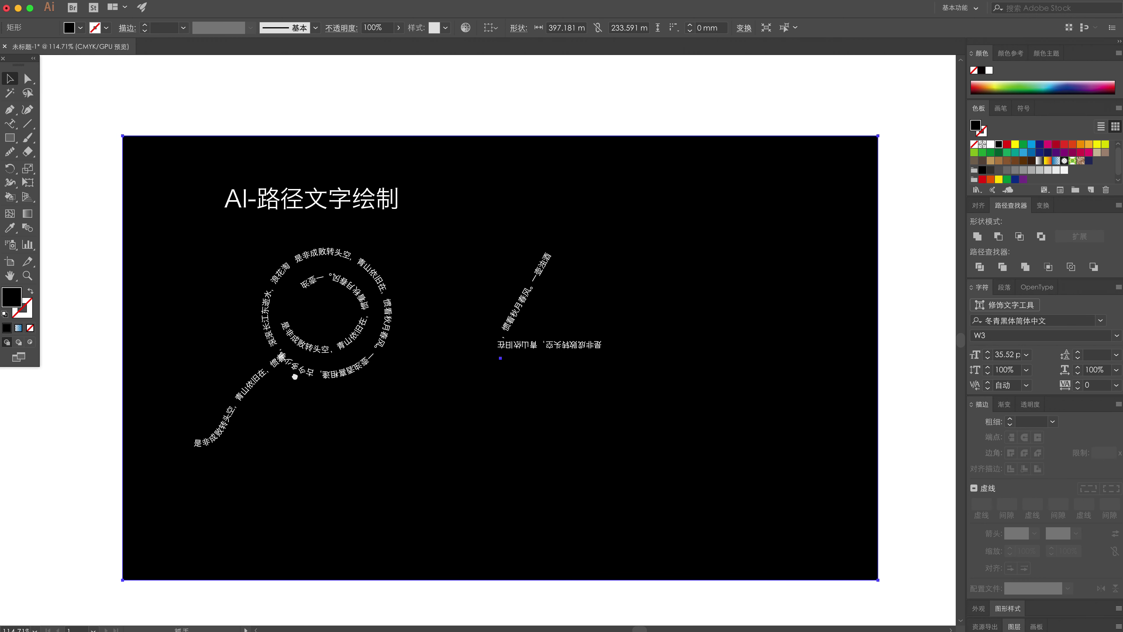
Step: Select the circular spiral text and open its Type on a Path Options, moving the dialog aside
scroll(195, 371, left, 5)
scroll(195, 371, up, 2)
click(191, 369)
click(447, 275)
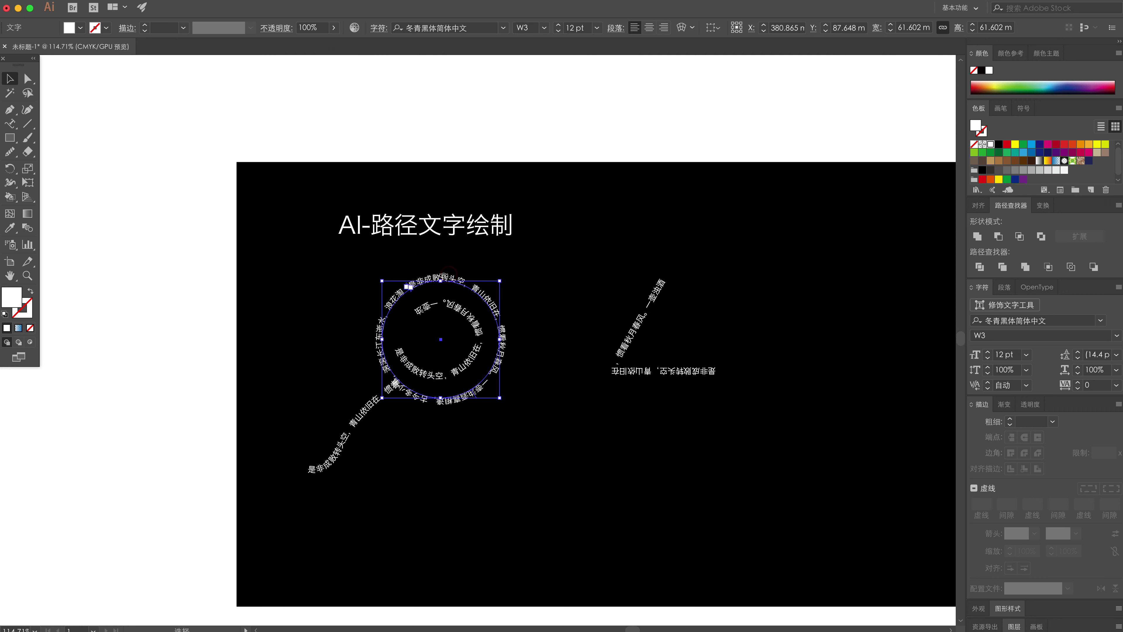
click(148, 1)
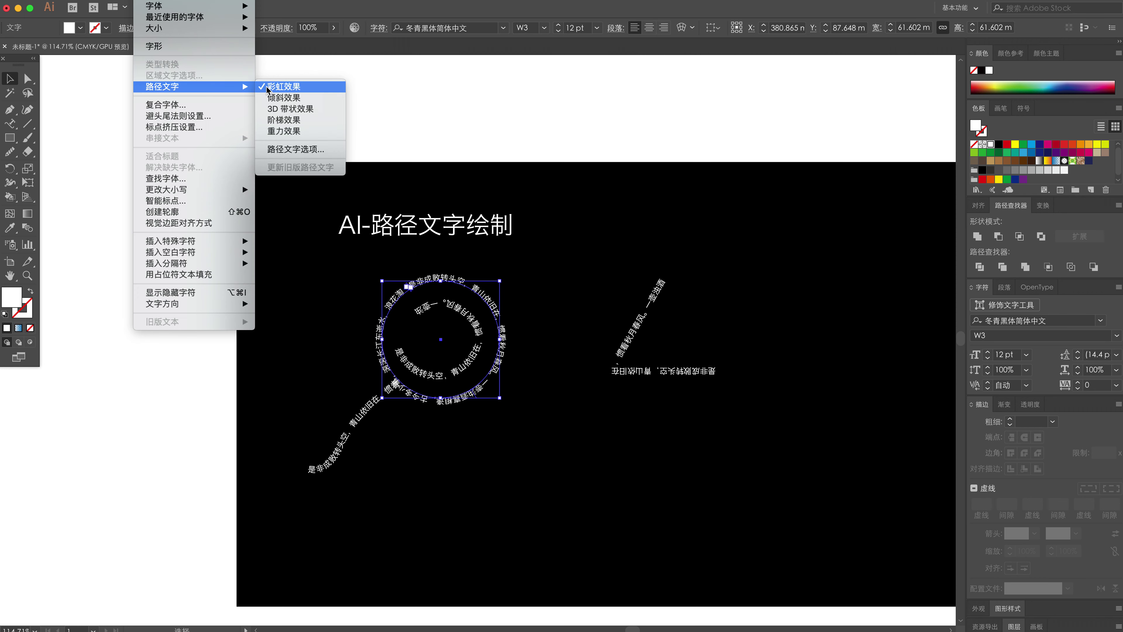
mouse_move(184, 86)
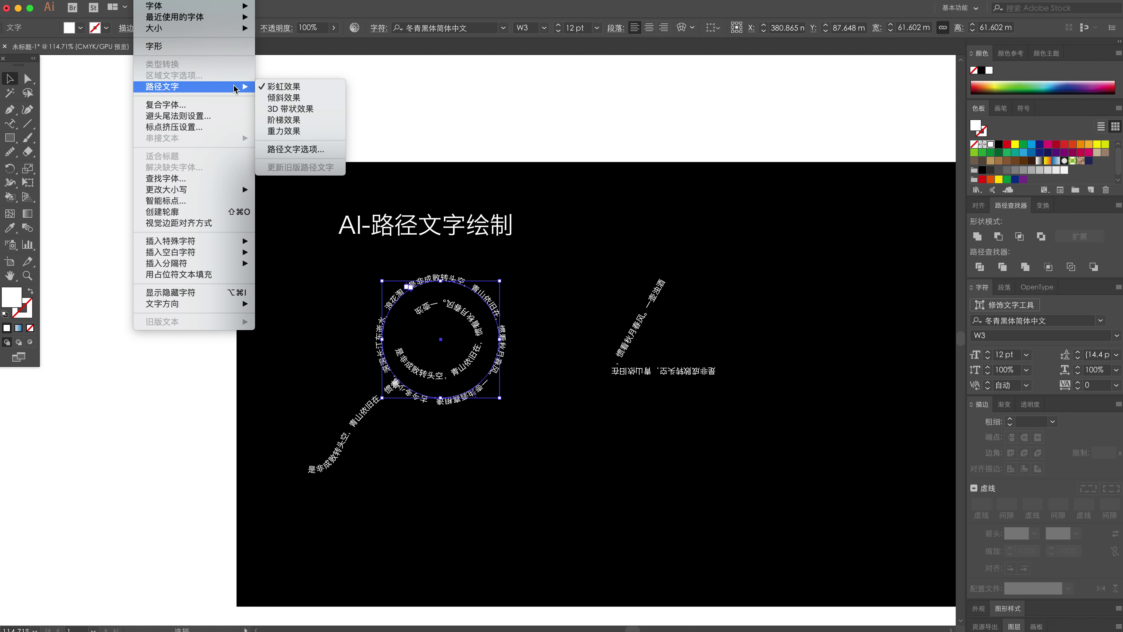
click(303, 153)
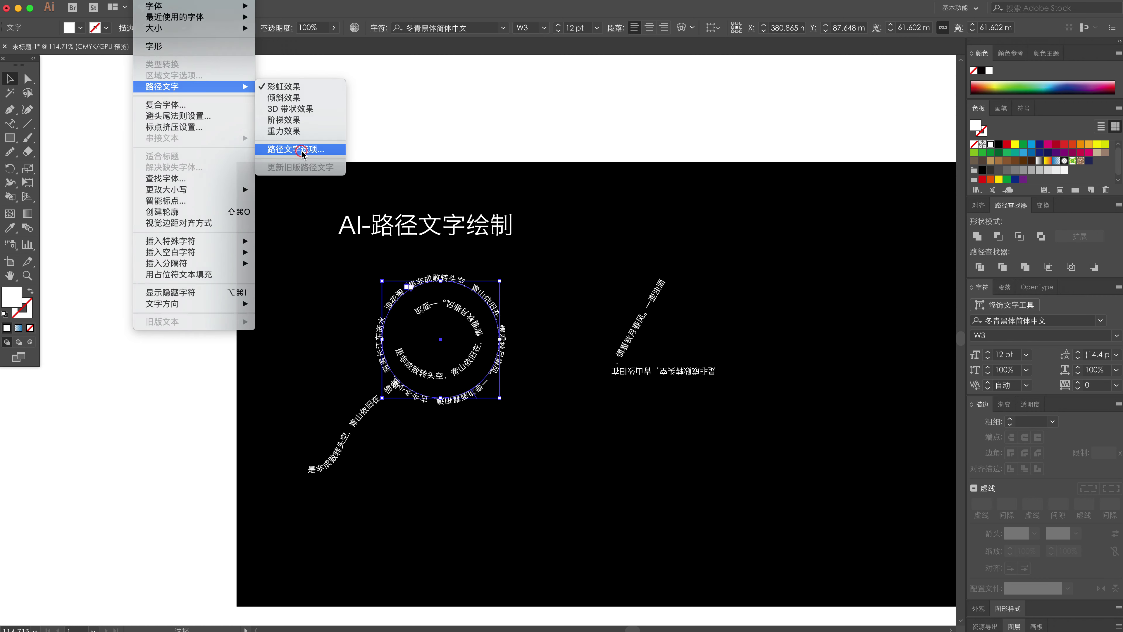
drag(482, 331, 749, 336)
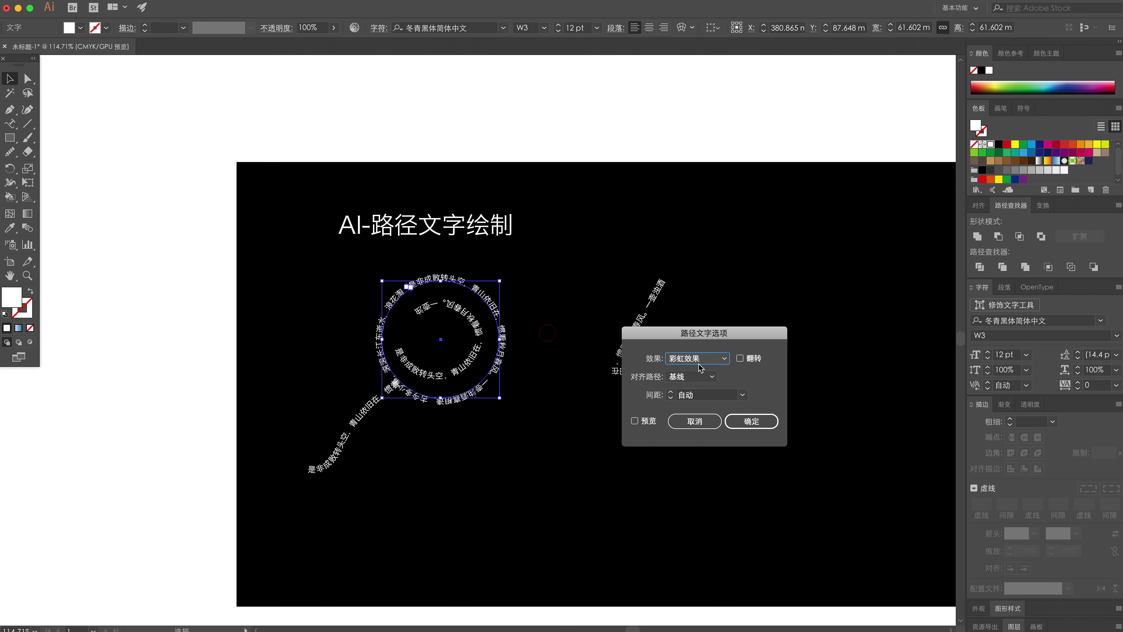
Step: Preview the Skew, 3D Ribbon and Stair Step effects, then choose Gravity (重力效果)
click(709, 361)
click(707, 385)
click(642, 418)
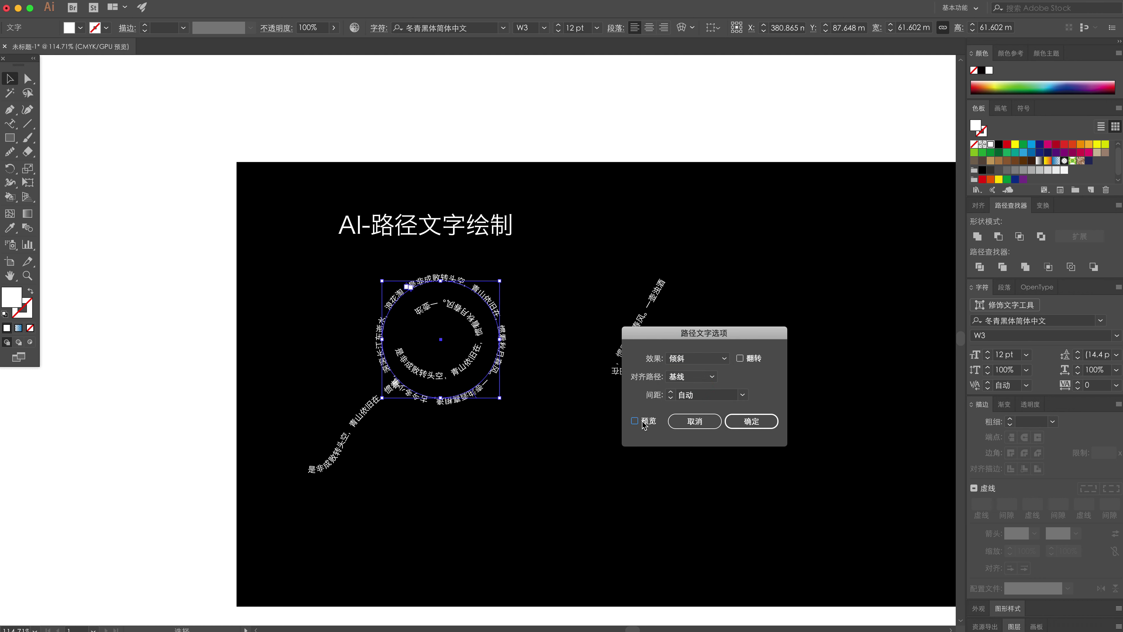
click(708, 361)
click(703, 397)
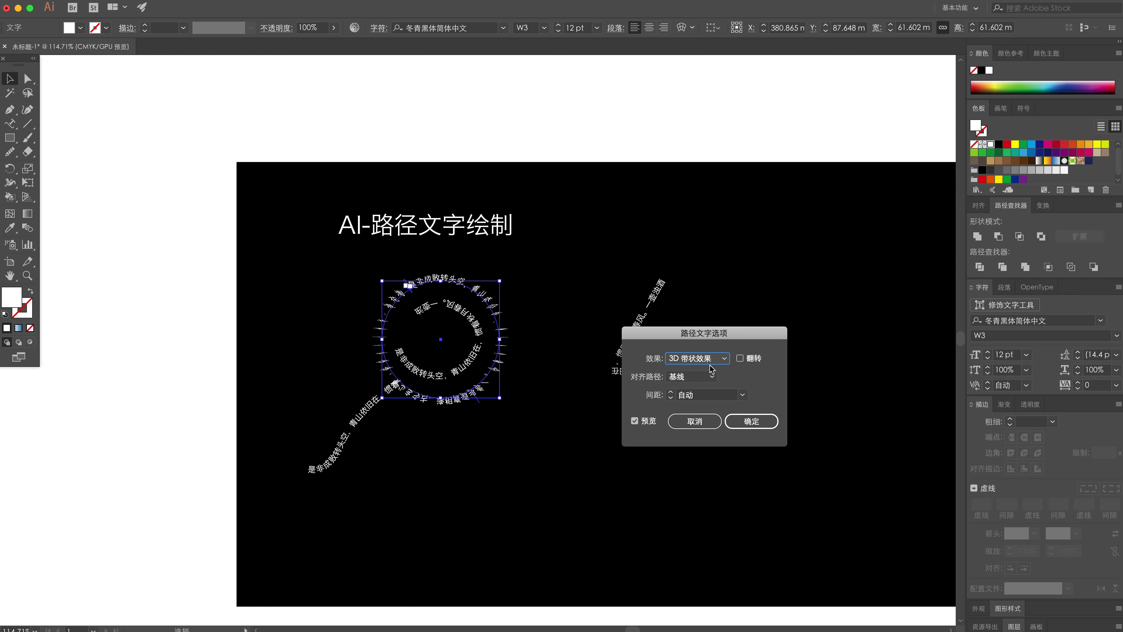
click(700, 362)
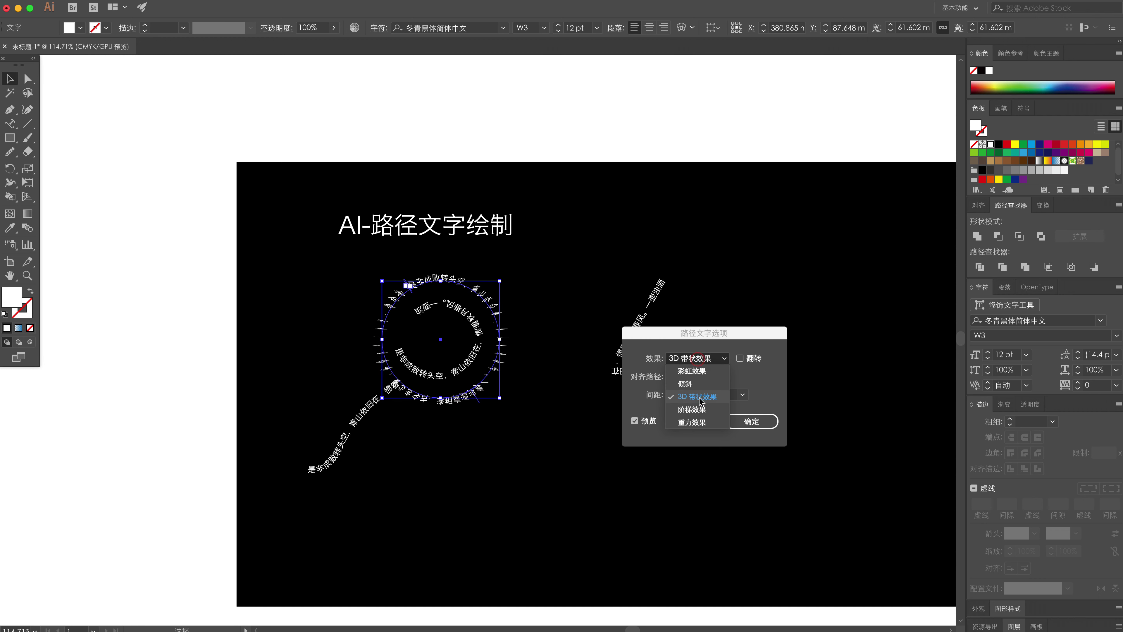
click(703, 363)
click(699, 428)
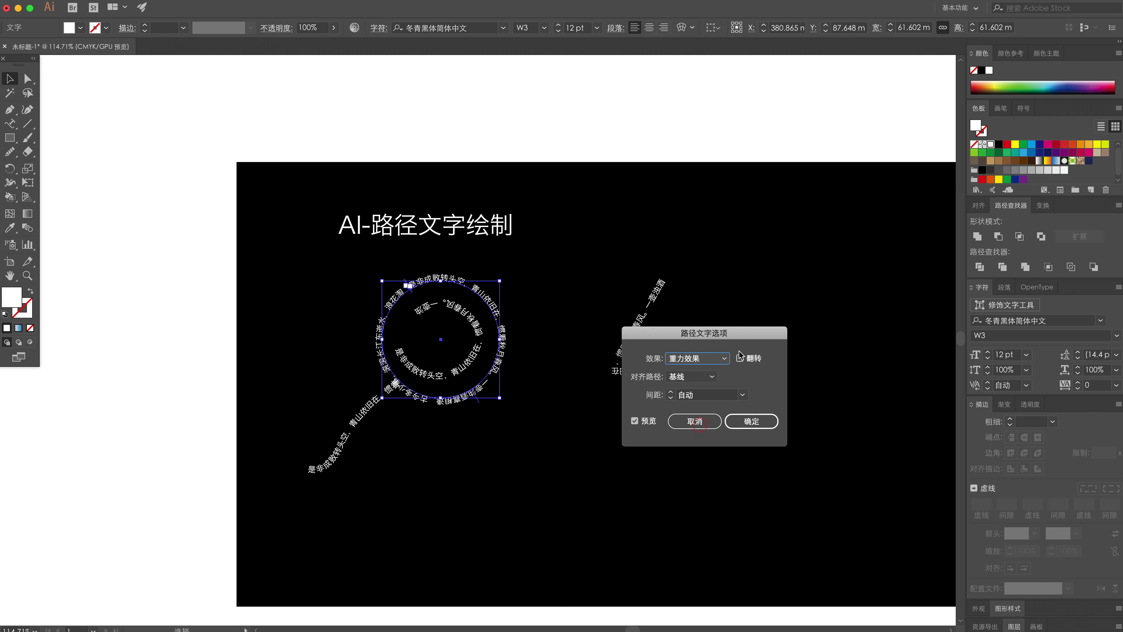
click(738, 360)
click(738, 360)
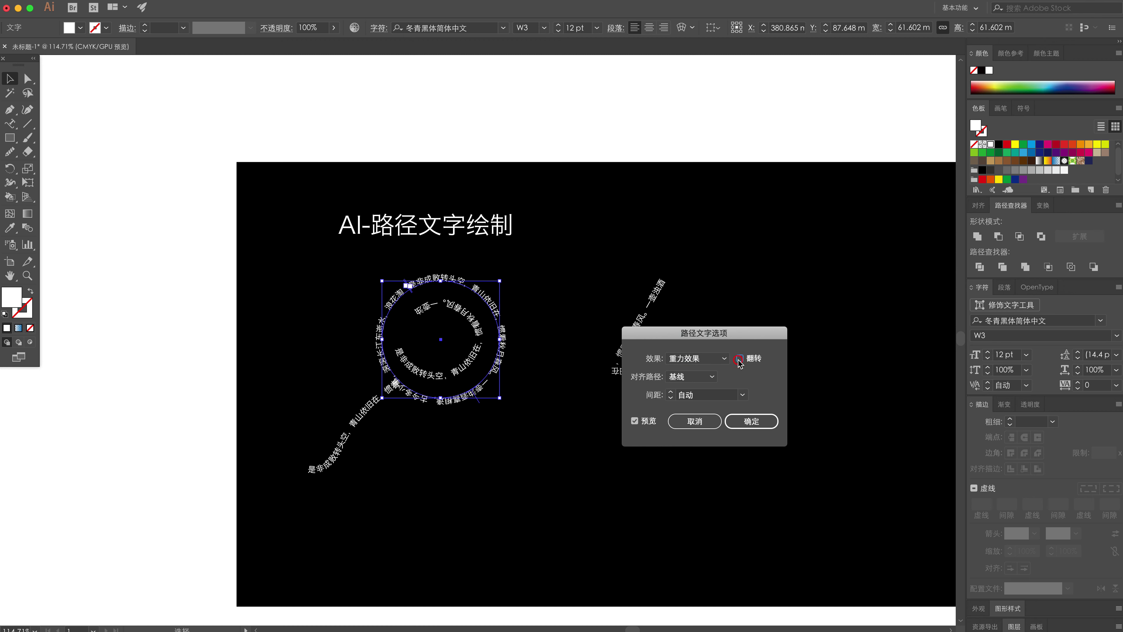
click(742, 394)
Step: Try ascender, descender and baseline alignment, then centre the text on the path and confirm
click(714, 377)
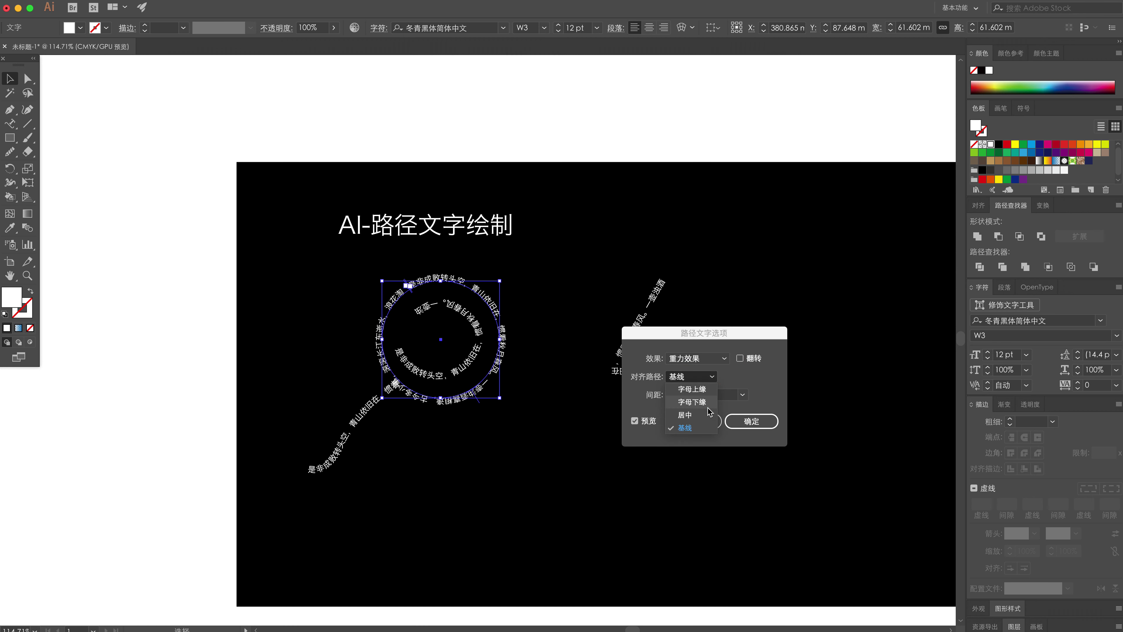
click(699, 389)
click(712, 377)
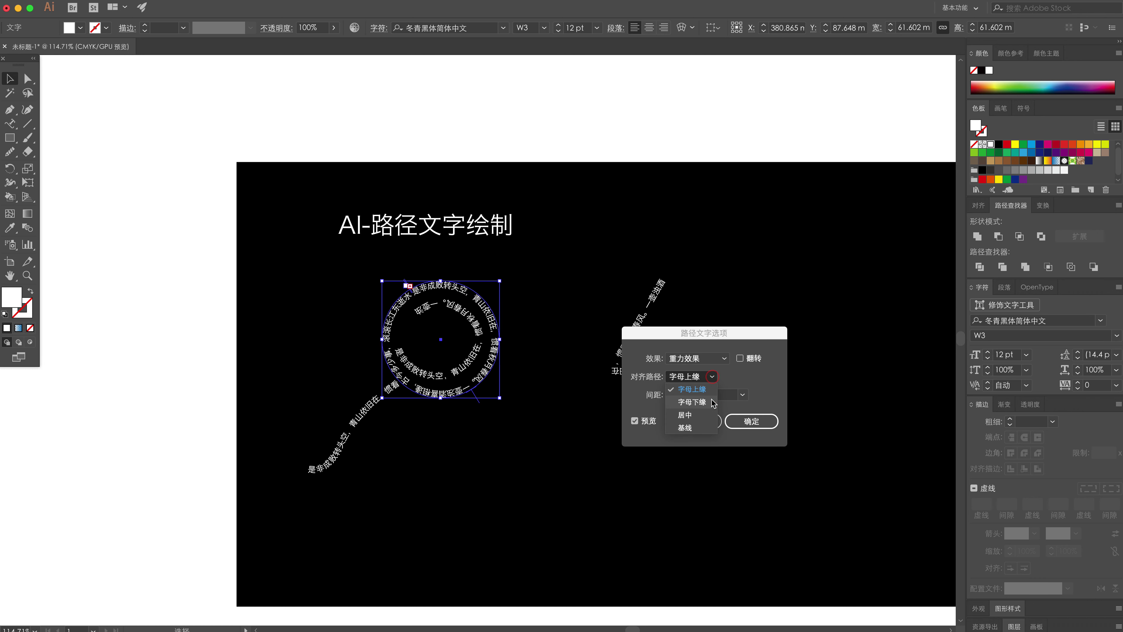
click(707, 402)
click(712, 380)
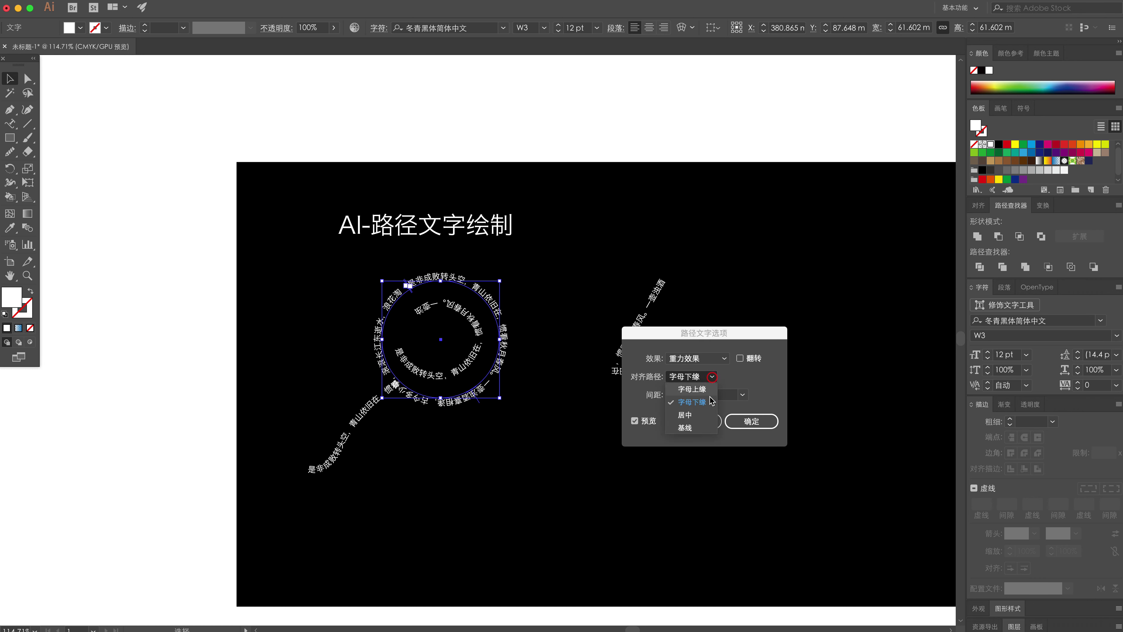
click(692, 427)
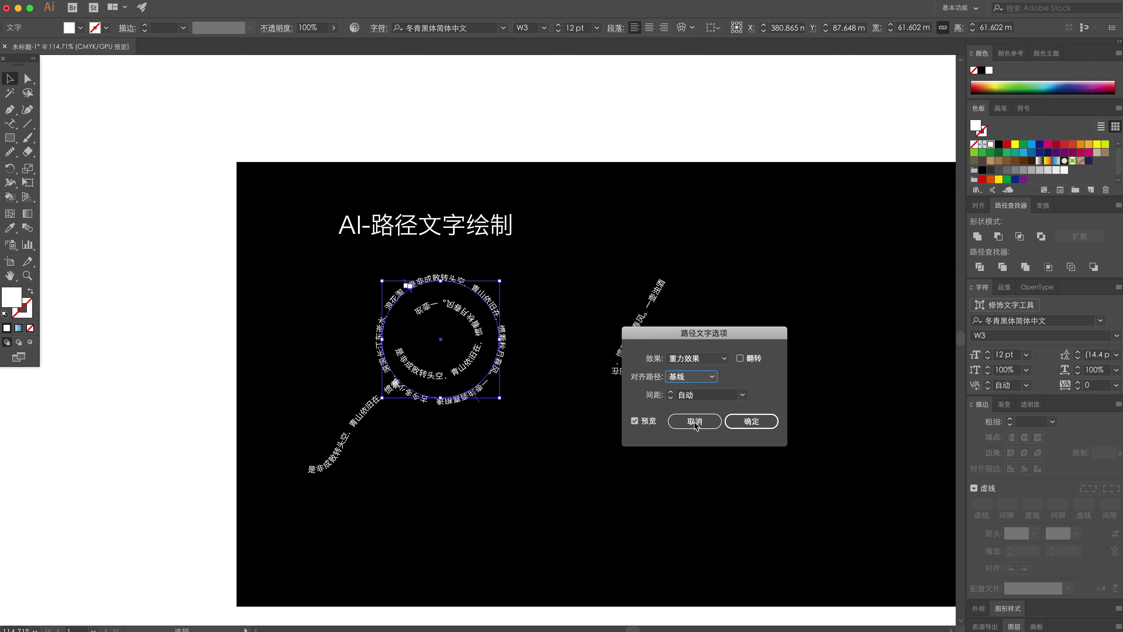
click(703, 379)
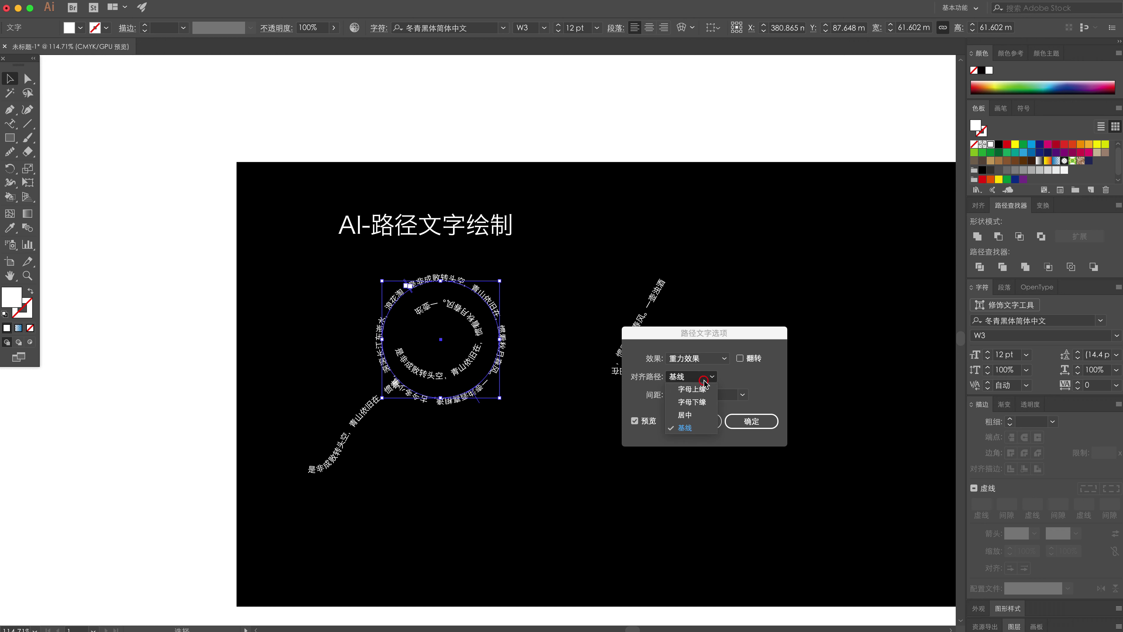
click(685, 415)
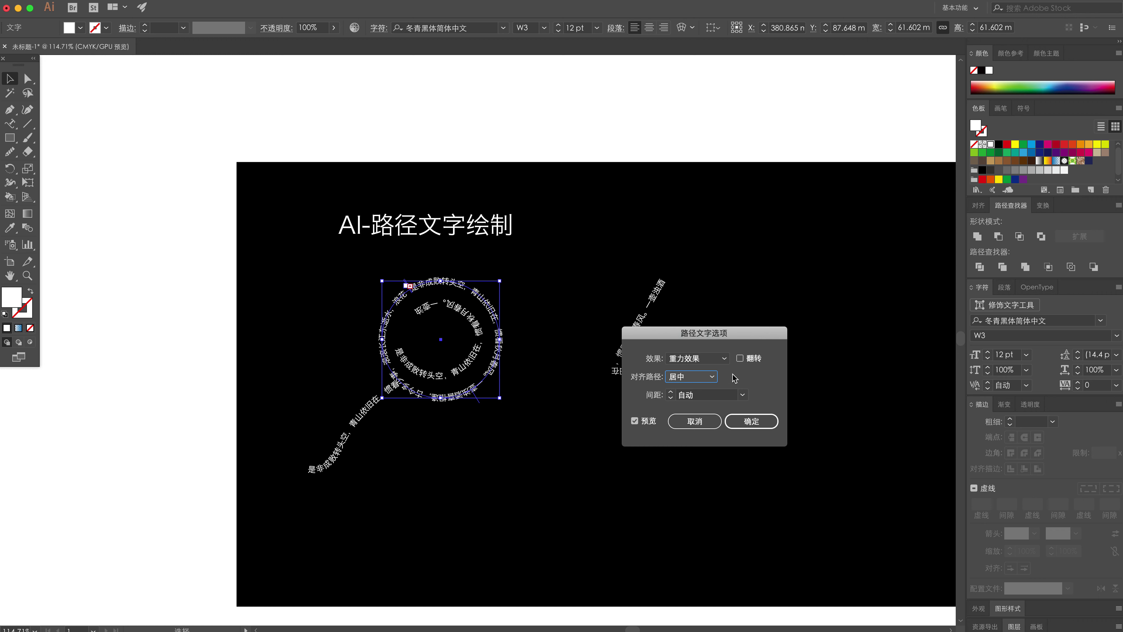
click(740, 358)
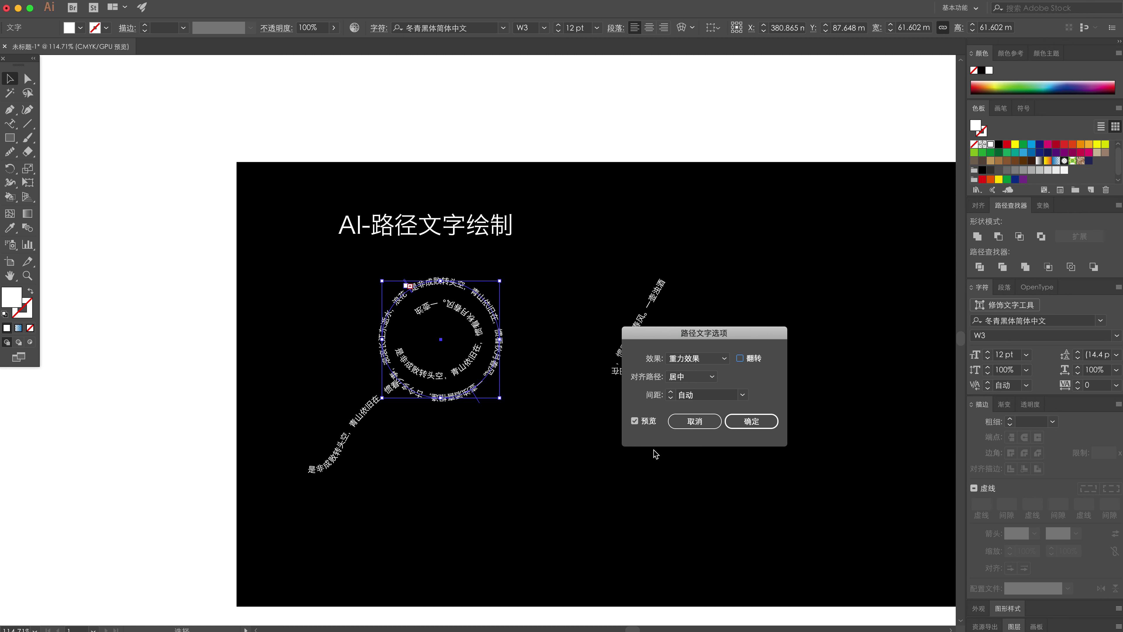
click(753, 426)
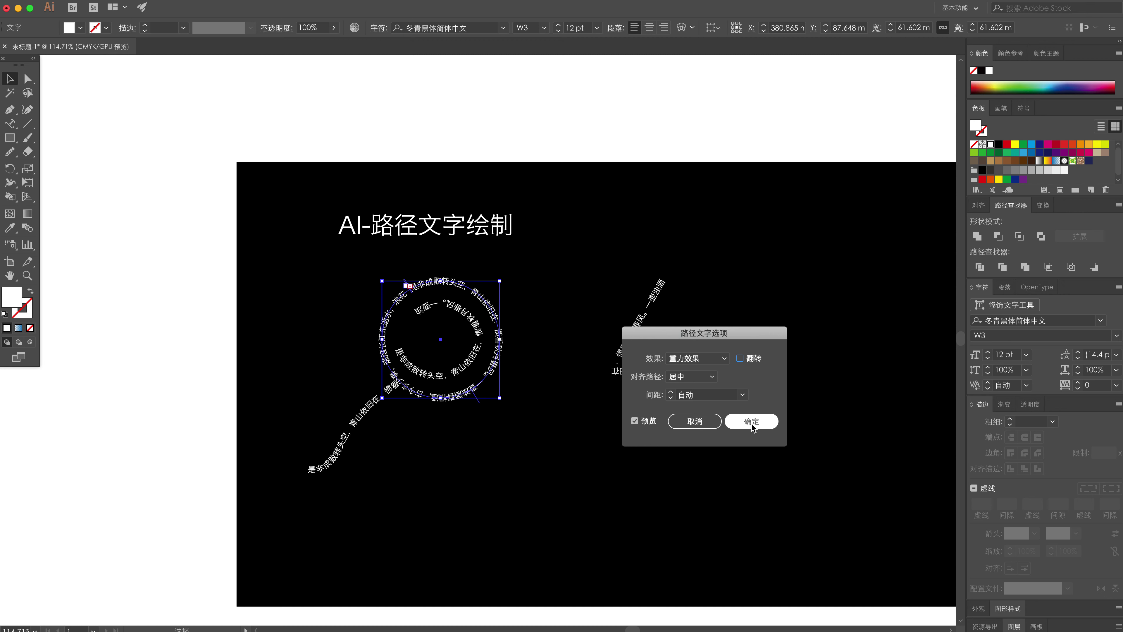